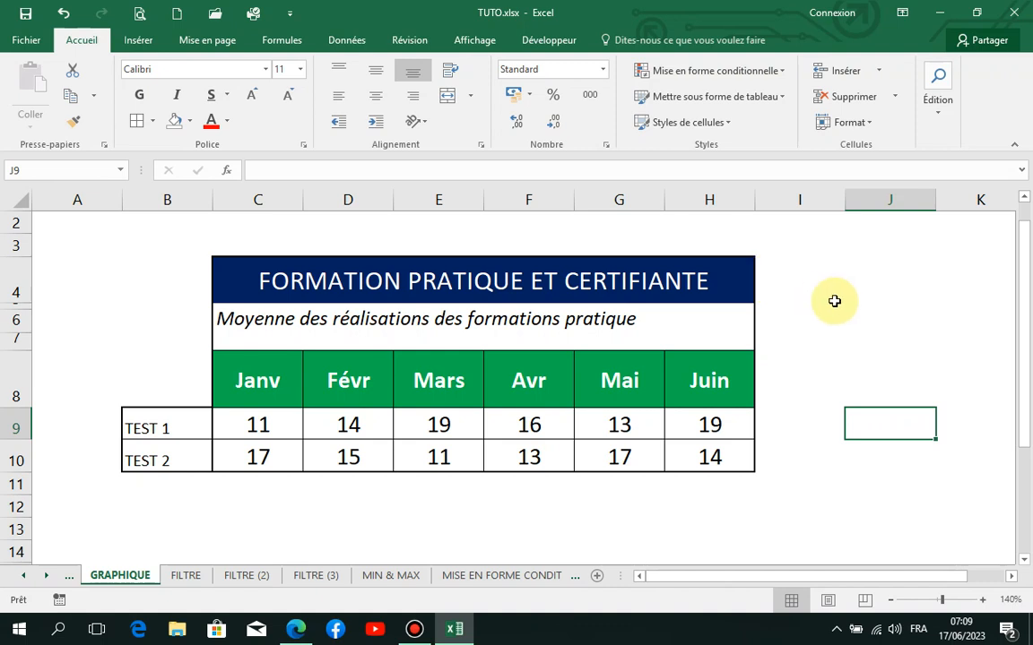
- Zoom the sheet out to 120% and select the month headers with the TEST 1 values, C8:H9
{"action": "left_click", "coordinate": [889, 601]}
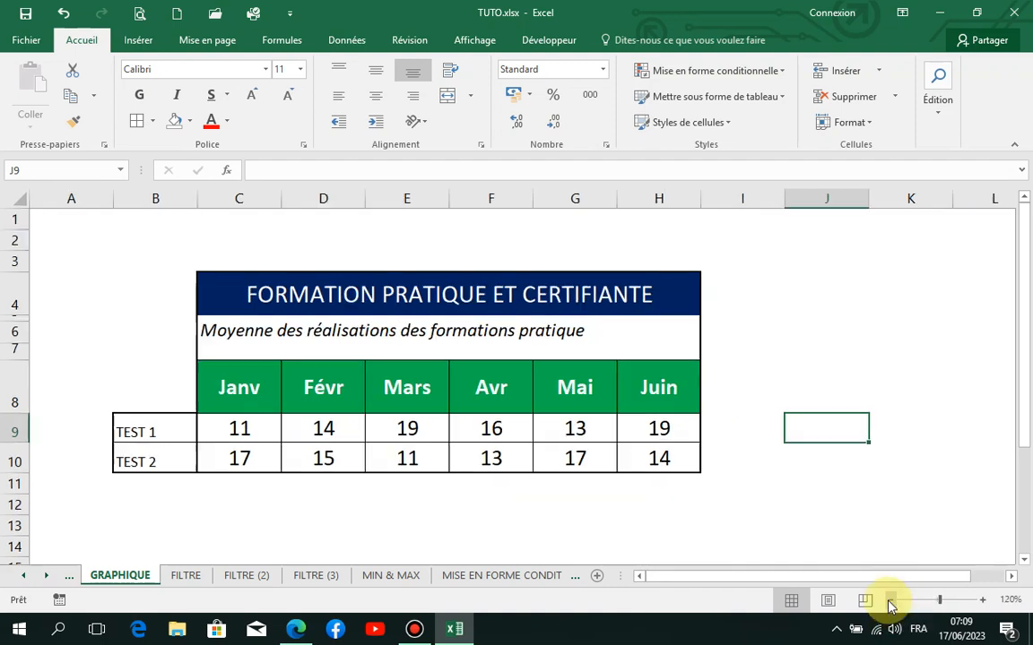
{"action": "left_click", "coordinate": [889, 601]}
{"action": "left_click", "coordinate": [734, 324]}
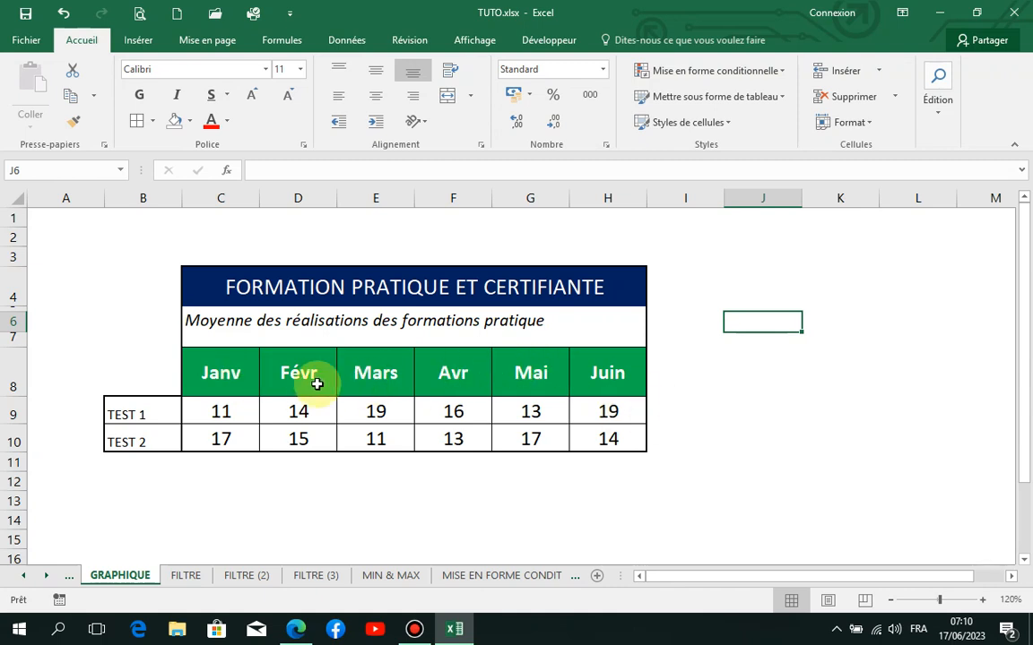
{"action": "left_click_drag", "start_coordinate": [220, 360], "coordinate": [613, 413]}
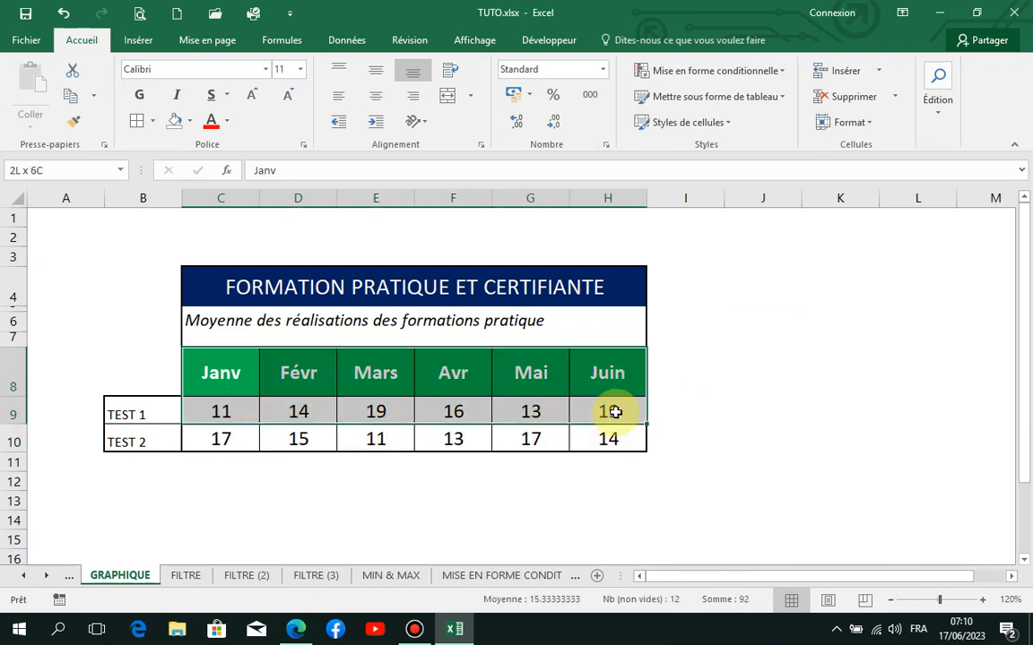
{"action": "left_click_drag", "start_coordinate": [614, 412], "coordinate": [614, 411]}
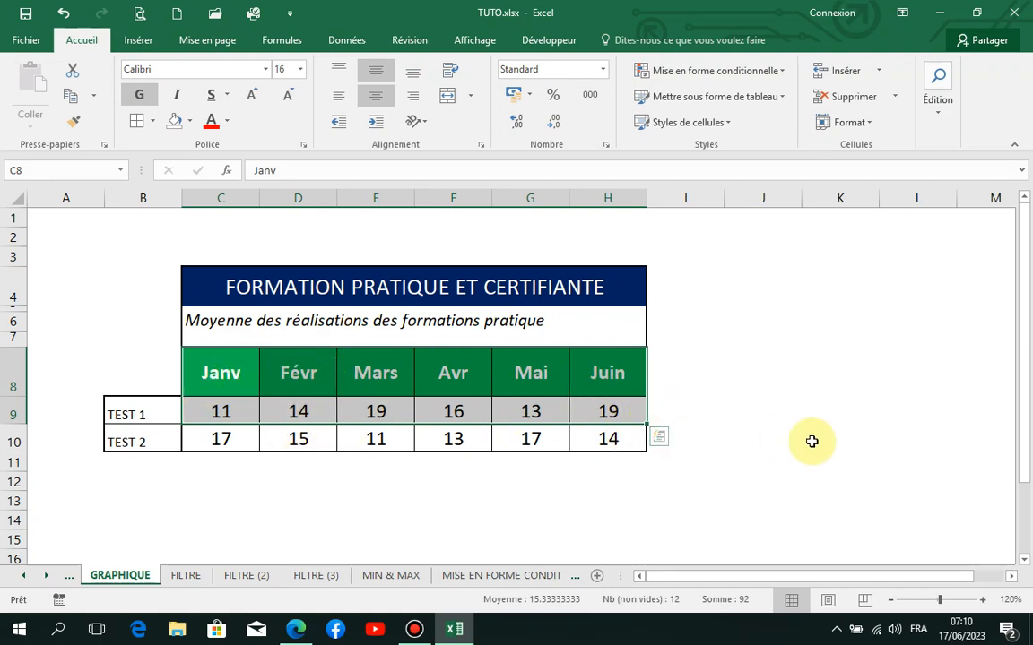
- Preview the recommended line, pie, stacked area and Pareto charts for the selected data without inserting one
{"action": "left_click", "coordinate": [139, 41]}
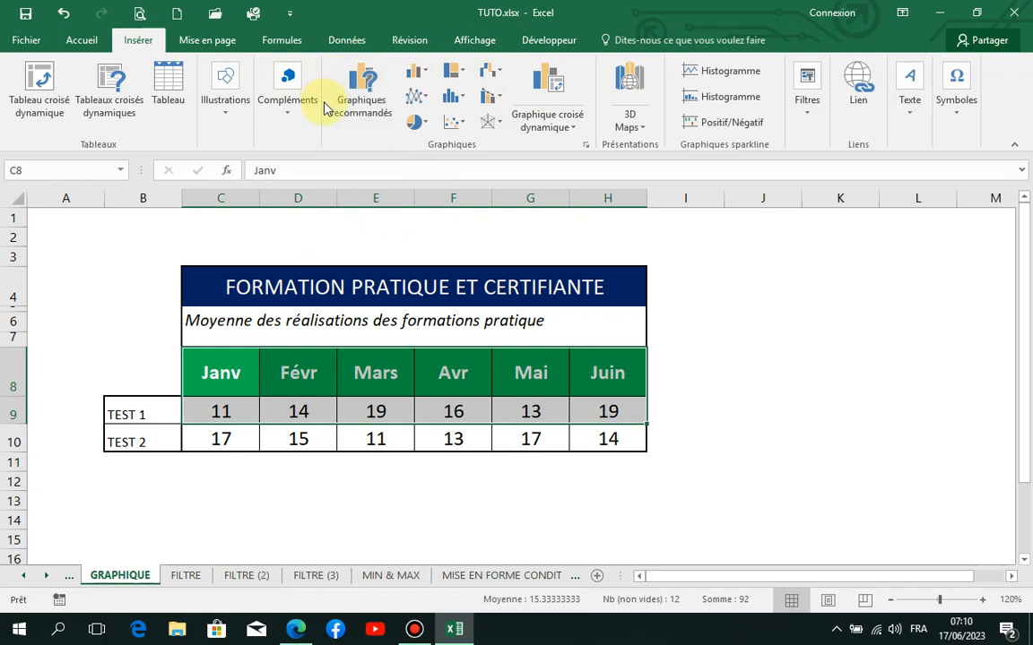
{"action": "left_click", "coordinate": [363, 74]}
{"action": "left_click_drag", "start_coordinate": [549, 85], "coordinate": [708, 83]}
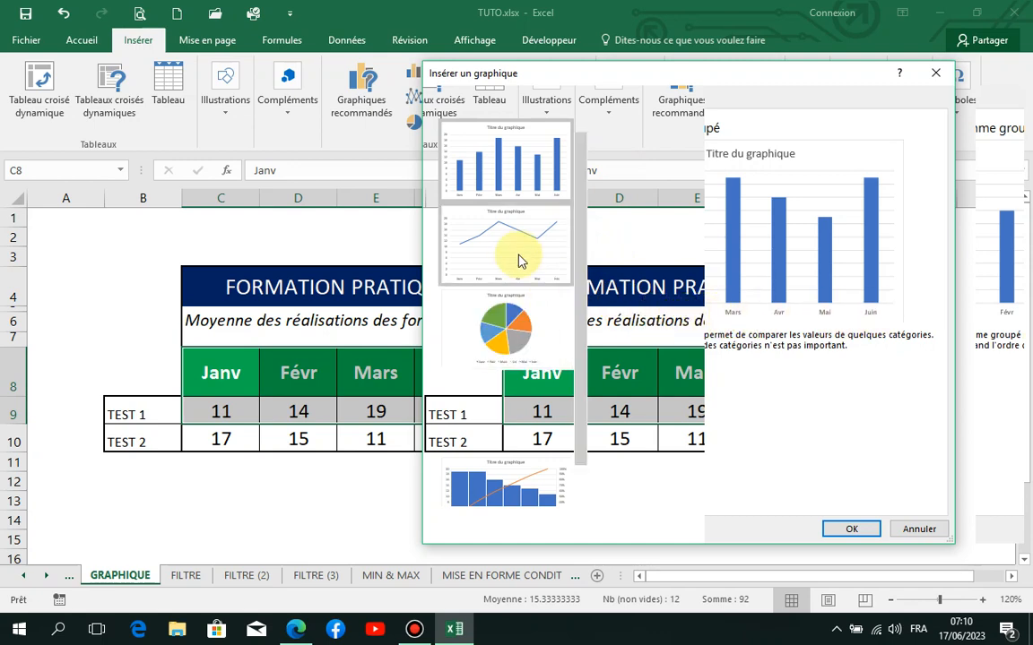
{"action": "left_click", "coordinate": [514, 252]}
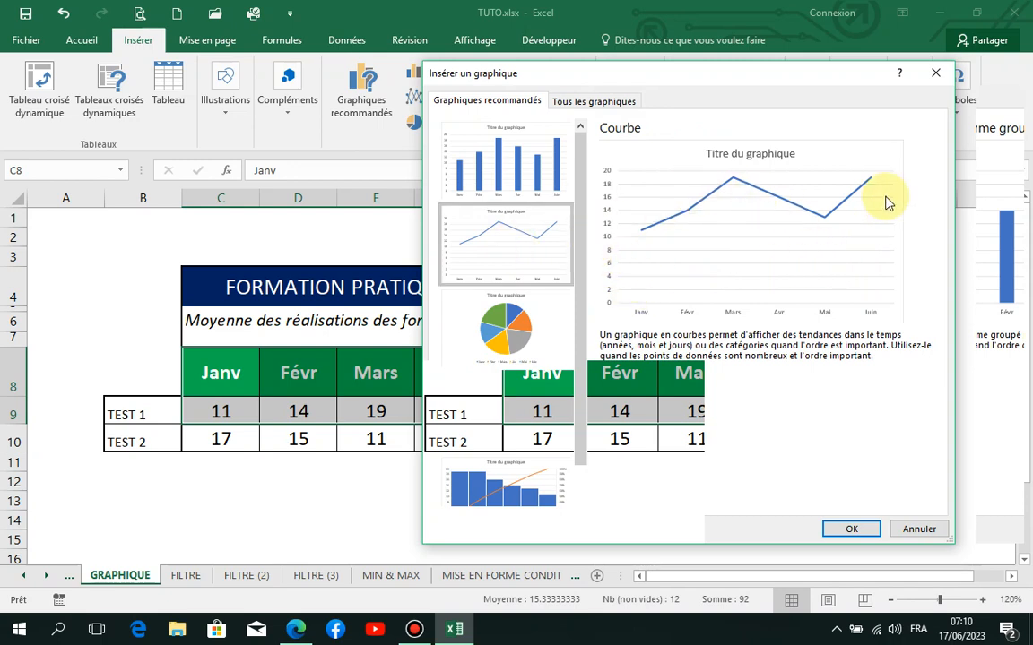
{"action": "left_click", "coordinate": [517, 352]}
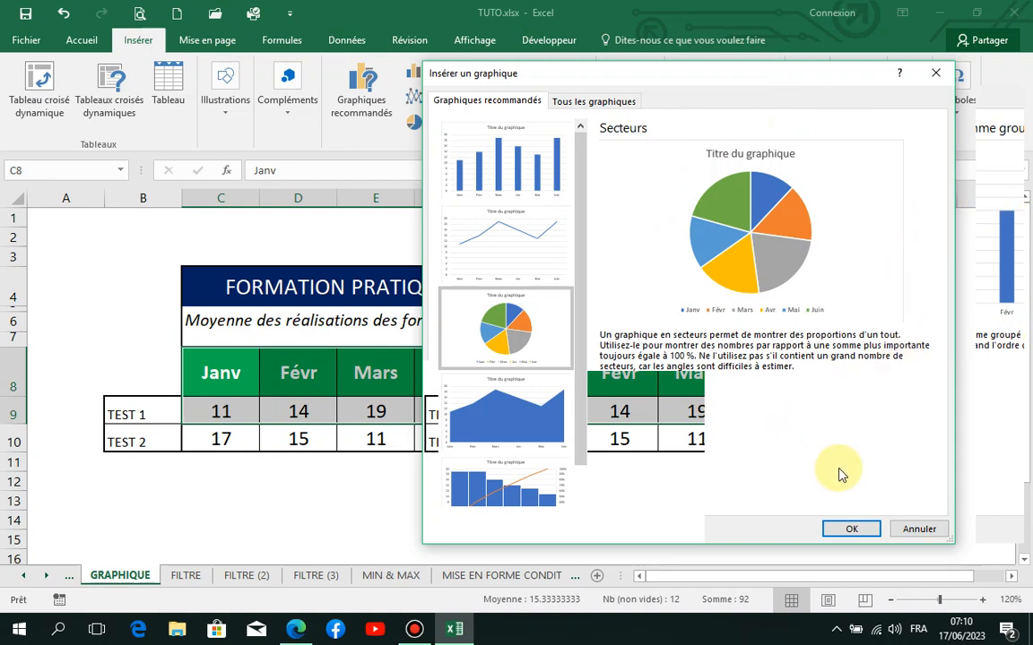
{"action": "left_click", "coordinate": [528, 427]}
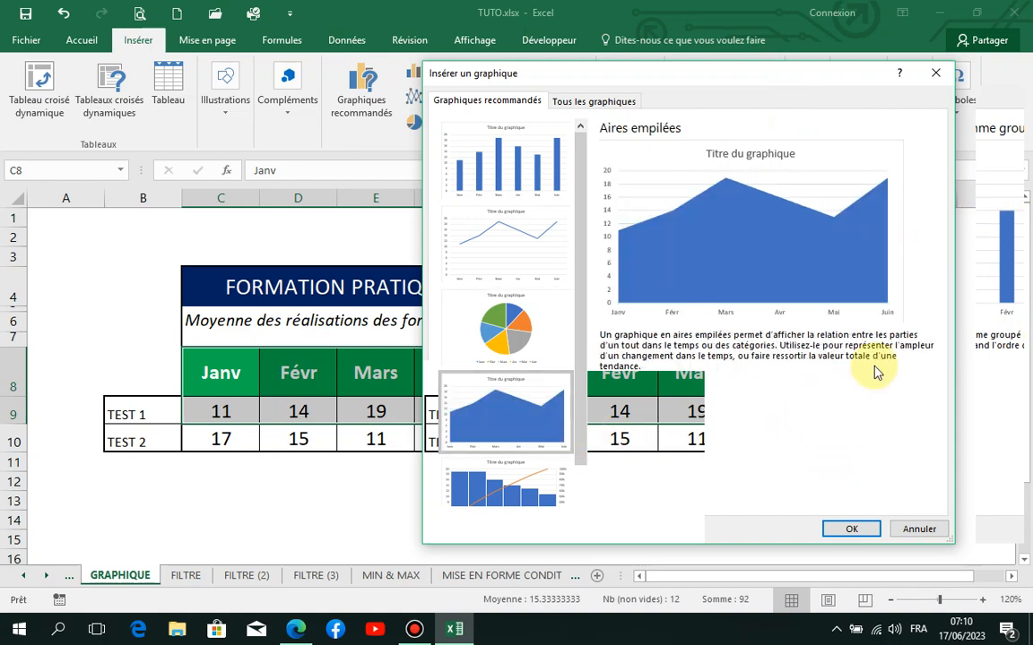
{"action": "left_click", "coordinate": [491, 484]}
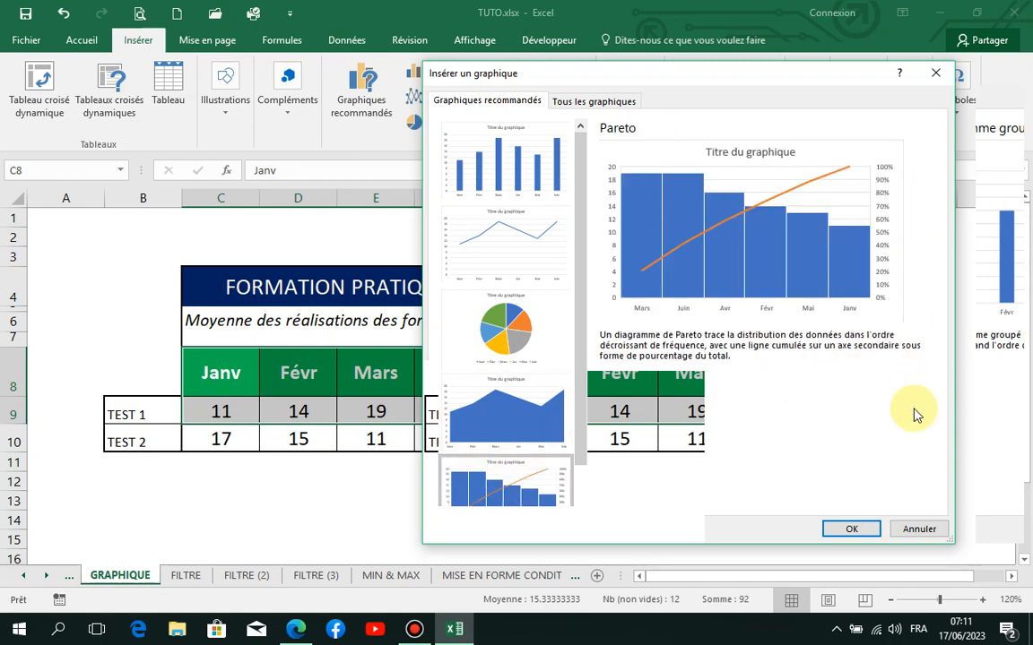
{"action": "left_click_drag", "start_coordinate": [583, 452], "coordinate": [577, 509]}
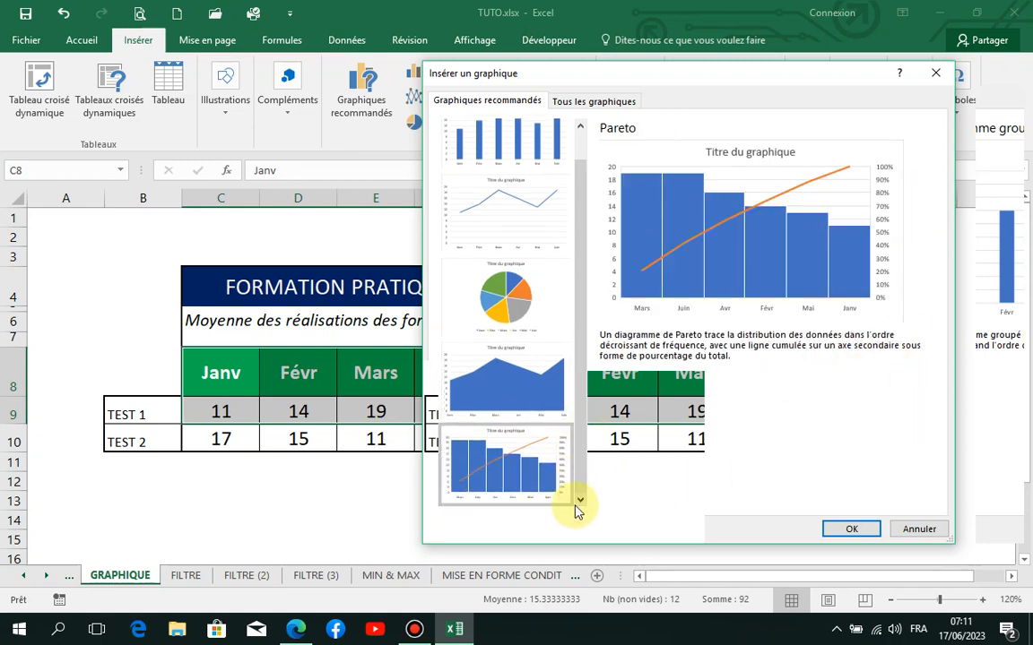
{"action": "scroll", "coordinate": [577, 357], "scroll_direction": "up", "scroll_amount": 2}
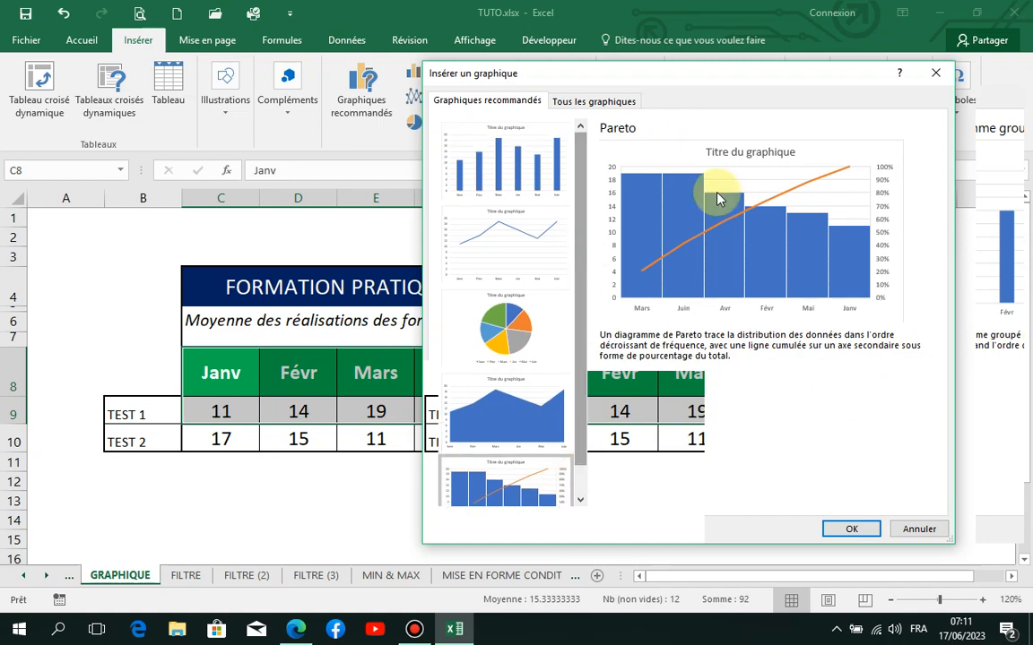
{"action": "left_click", "coordinate": [937, 76]}
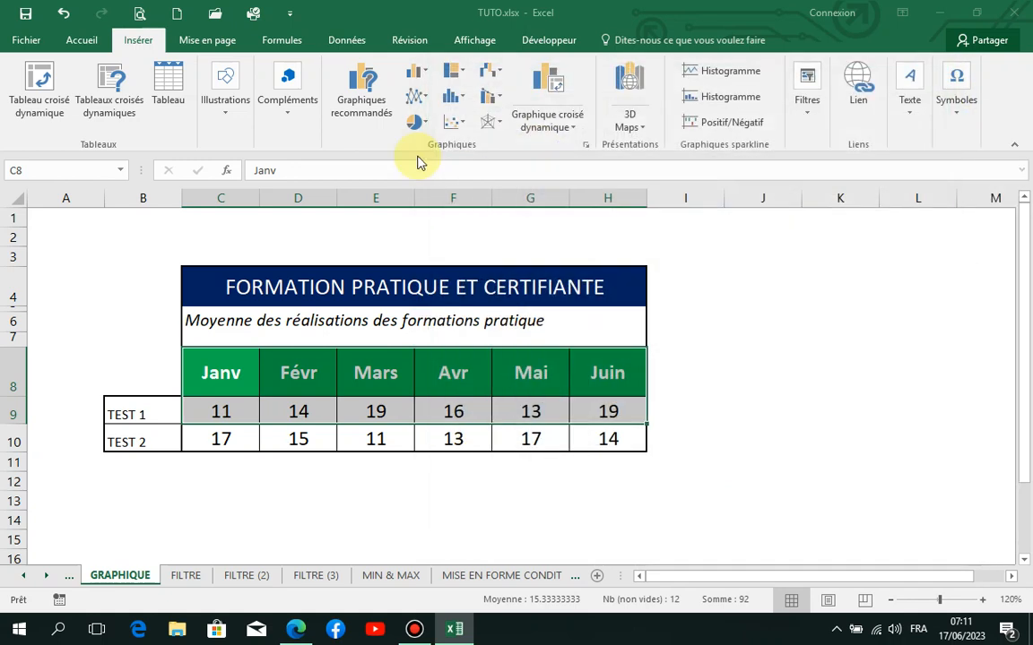
- Insert a 2D clustered column chart of the TEST 1 monthly values and place it across columns D to I
{"action": "left_click", "coordinate": [426, 77]}
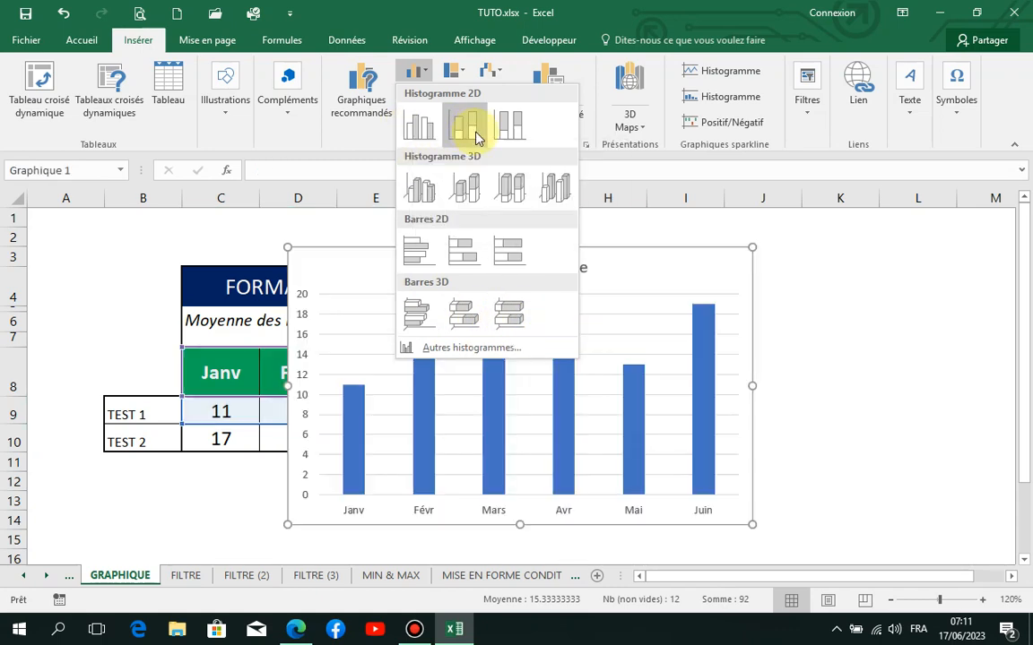
{"action": "left_click", "coordinate": [416, 125]}
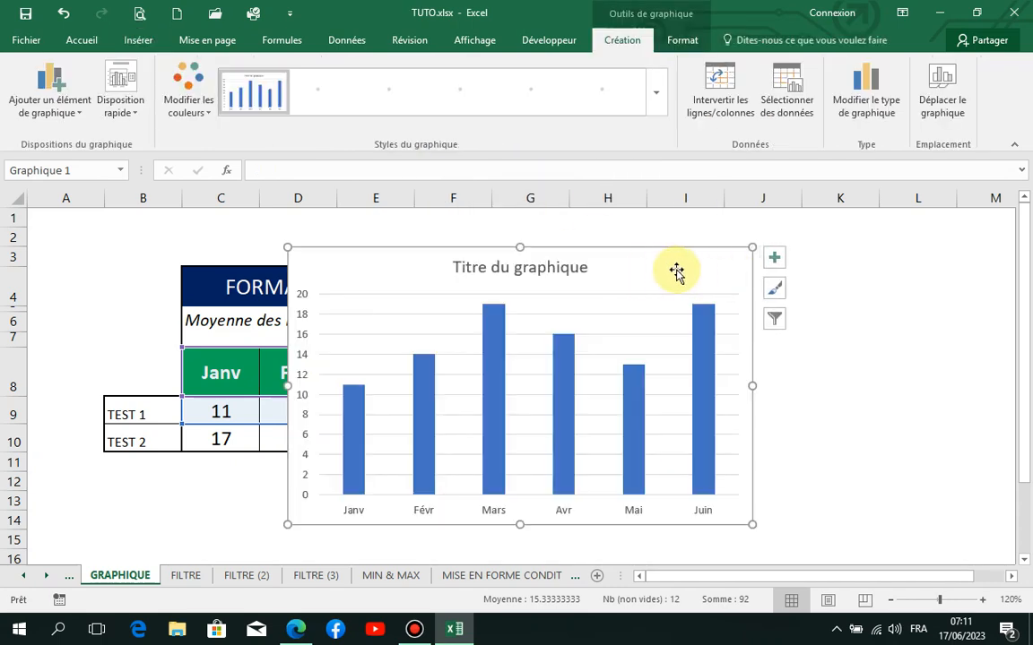
{"action": "left_click_drag", "start_coordinate": [666, 267], "coordinate": [823, 262]}
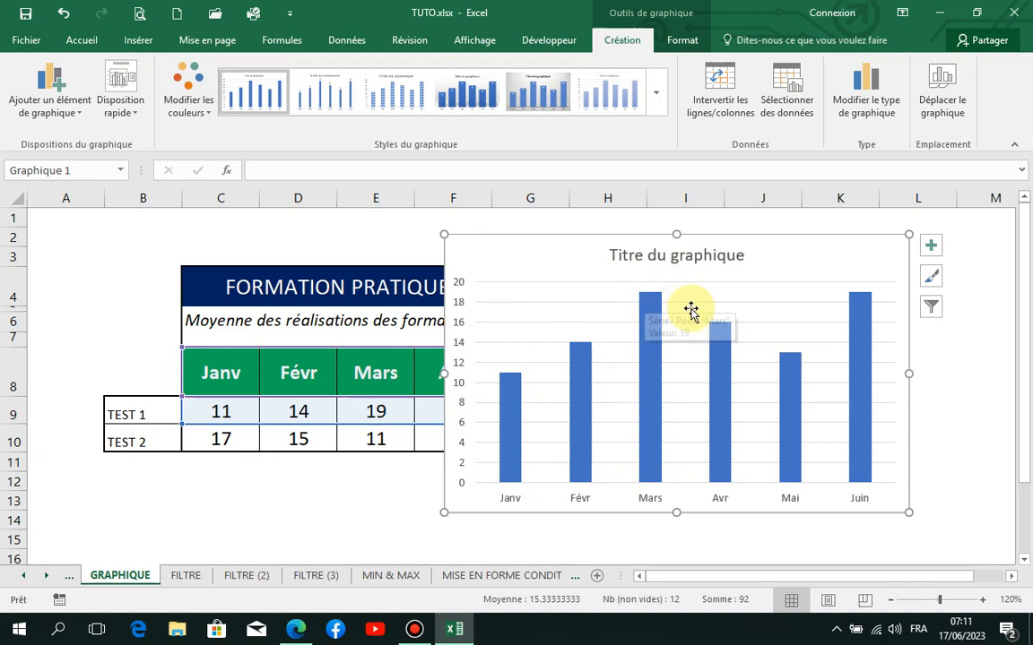
{"action": "left_click_drag", "start_coordinate": [709, 254], "coordinate": [630, 254]}
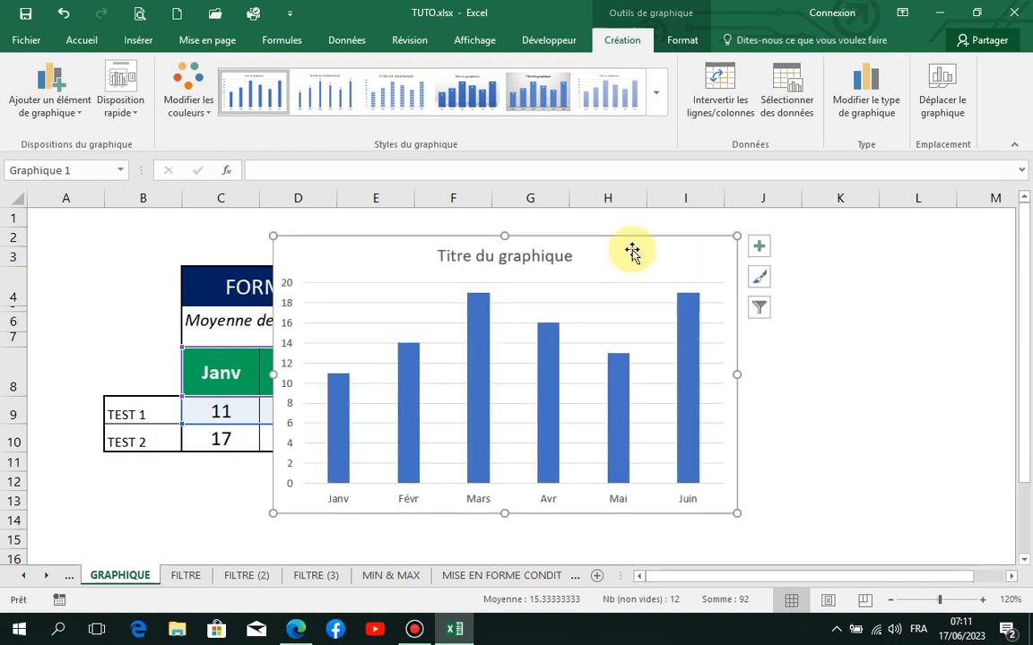
{"action": "left_click", "coordinate": [657, 106]}
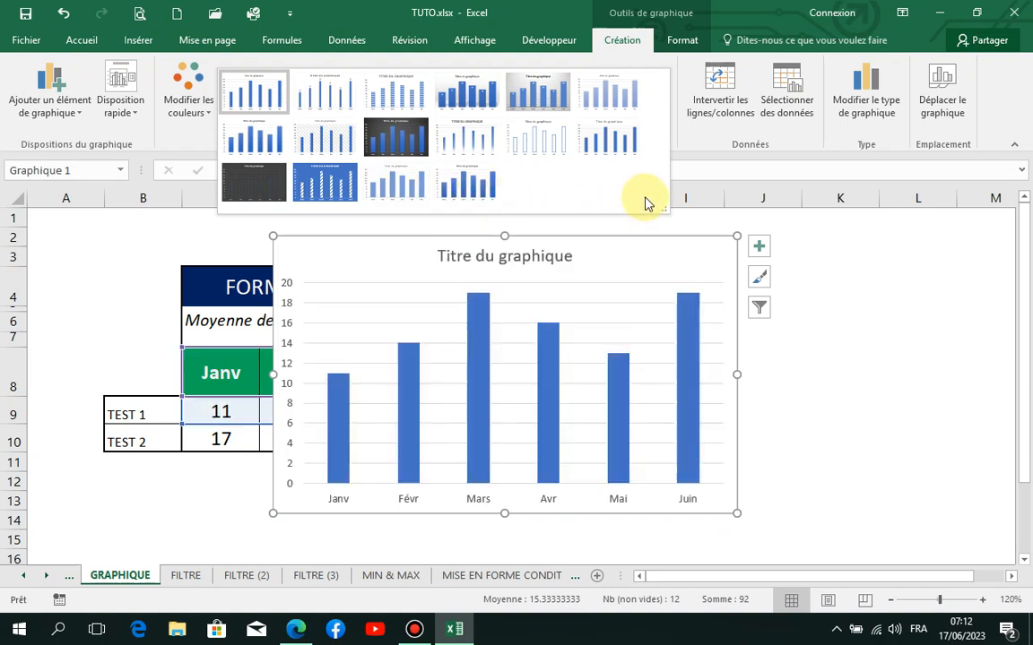
{"action": "left_click", "coordinate": [837, 261]}
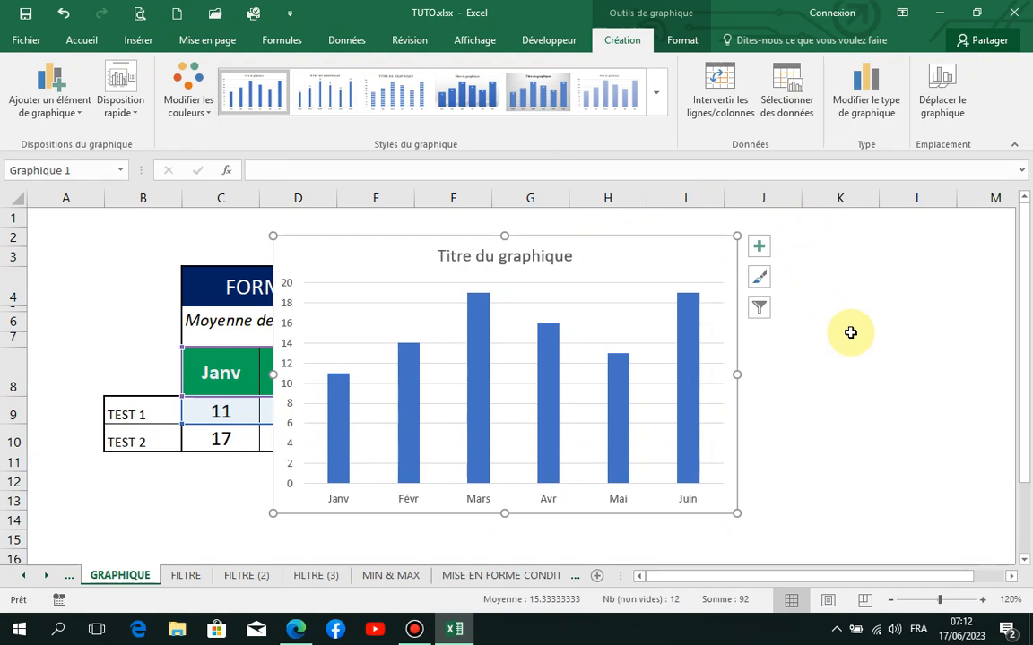
{"action": "left_click", "coordinate": [567, 258]}
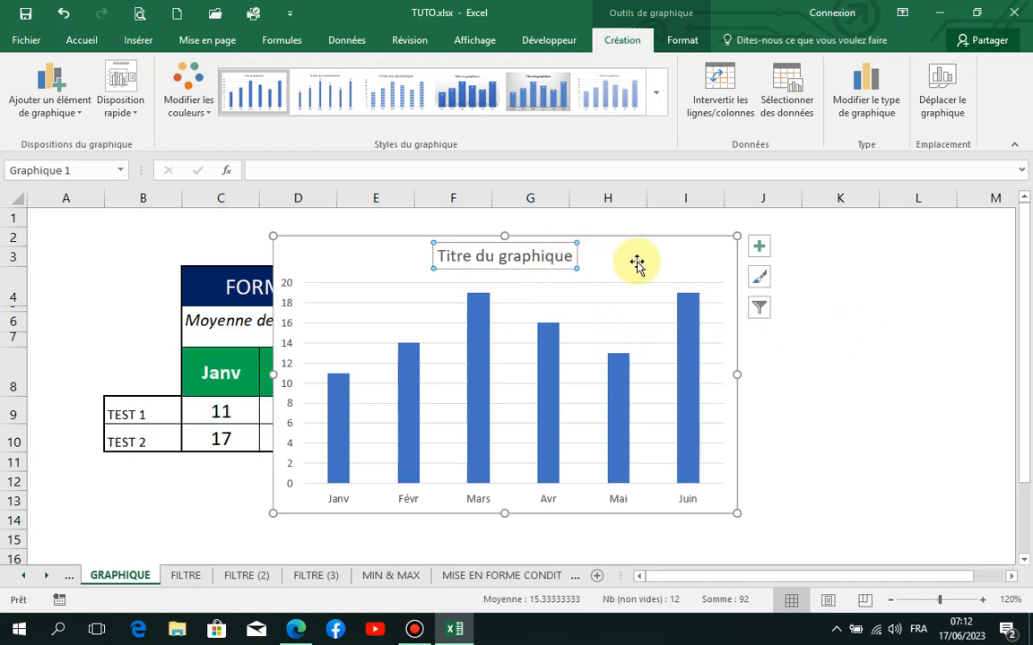
{"action": "left_click", "coordinate": [646, 262]}
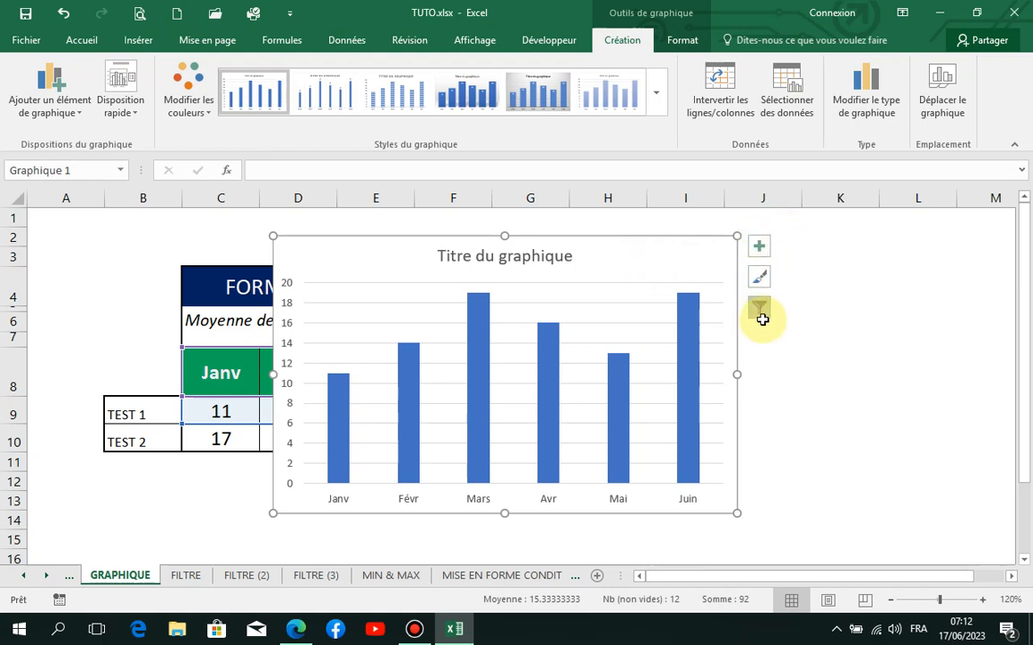
- Look through the axis and axis title options, and try the chart with its title hidden before restoring it
{"action": "left_click", "coordinate": [760, 252]}
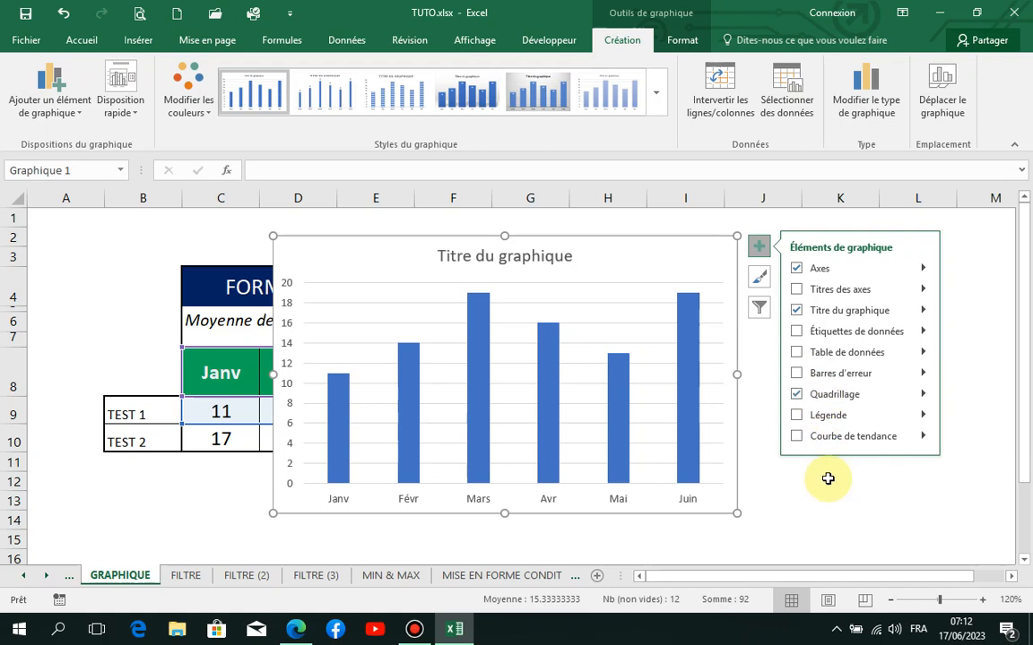
{"action": "left_click", "coordinate": [926, 271]}
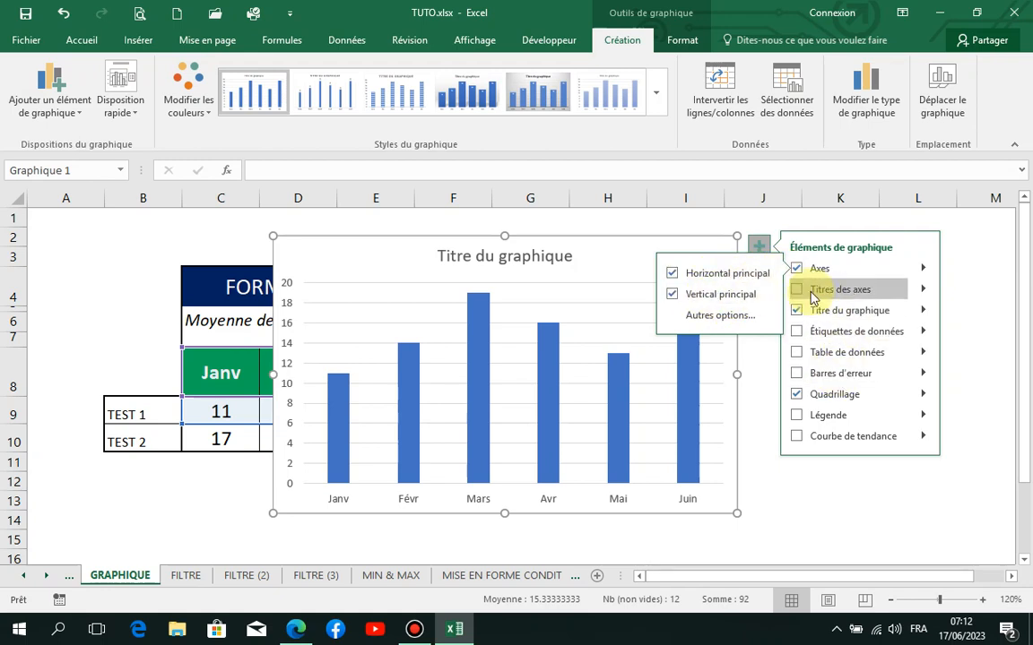
{"action": "left_click", "coordinate": [795, 290]}
{"action": "left_click", "coordinate": [920, 292]}
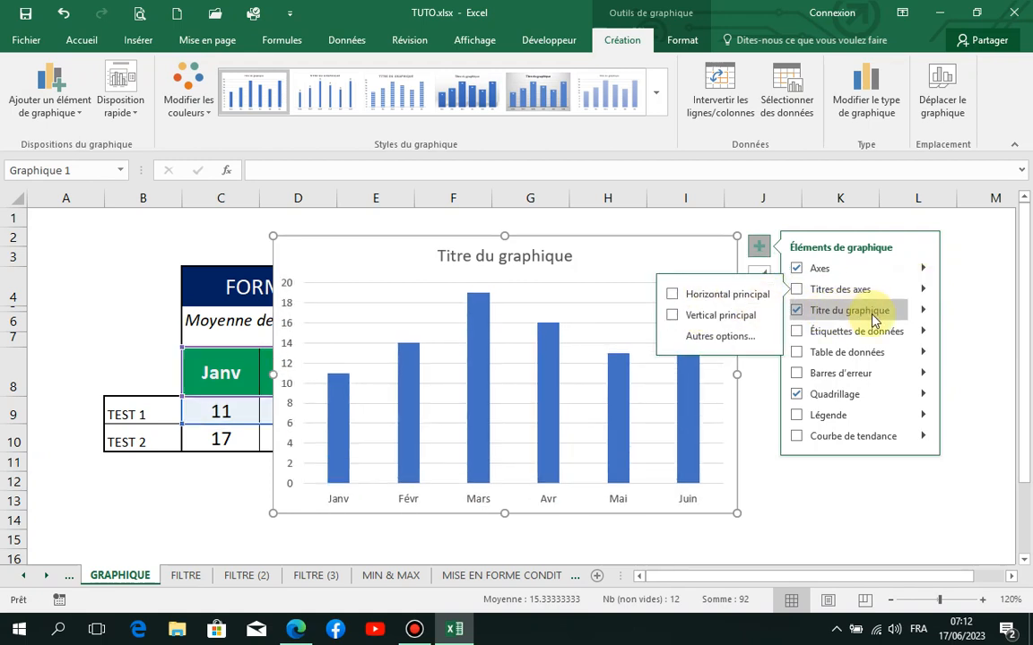
{"action": "left_click", "coordinate": [797, 312]}
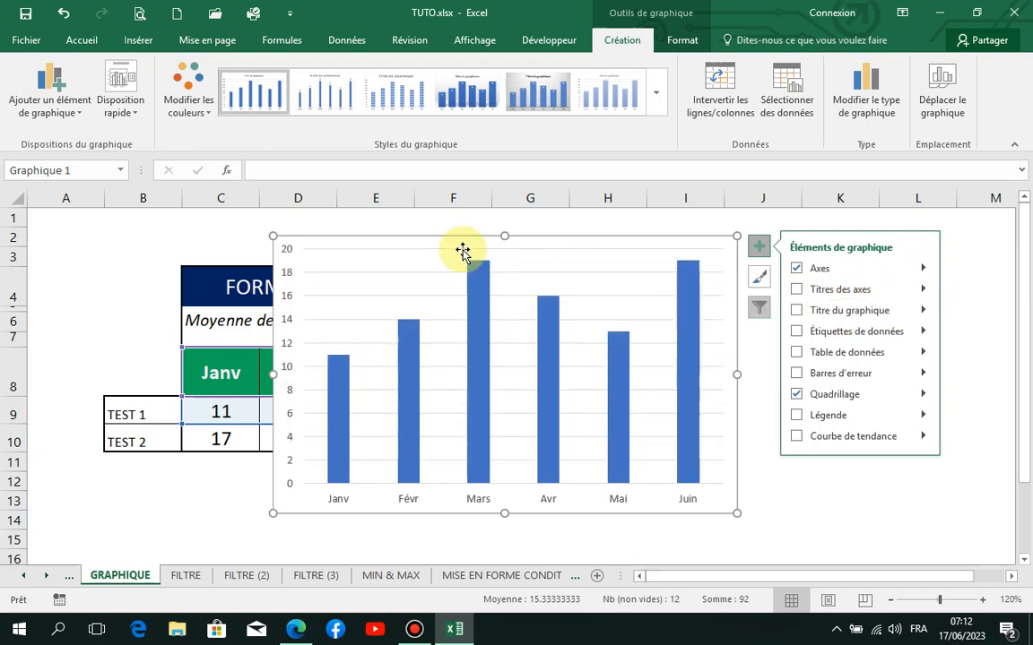
{"action": "left_click", "coordinate": [798, 312]}
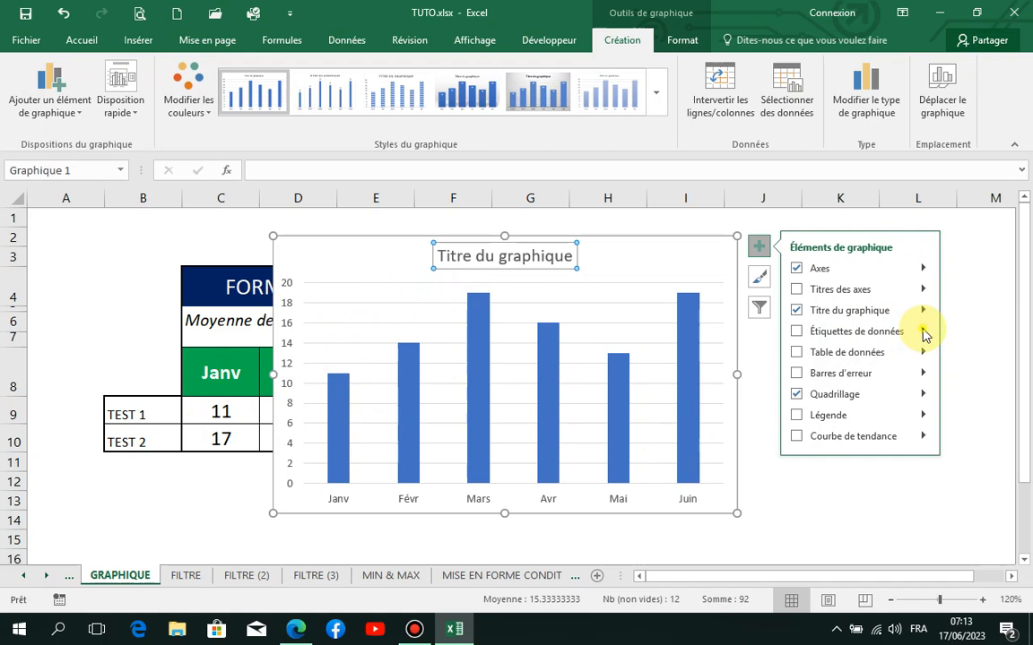
- Try a data table beneath the columns and remove it again, previewing the data label and error bar options
{"action": "mouse_move", "coordinate": [925, 333]}
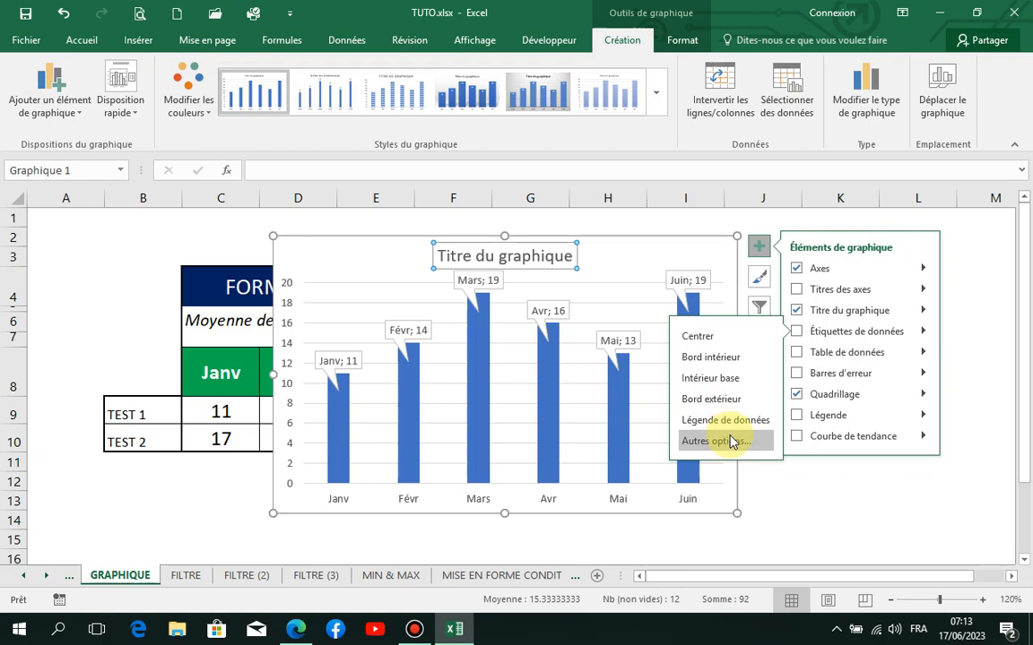
{"action": "left_click", "coordinate": [797, 353]}
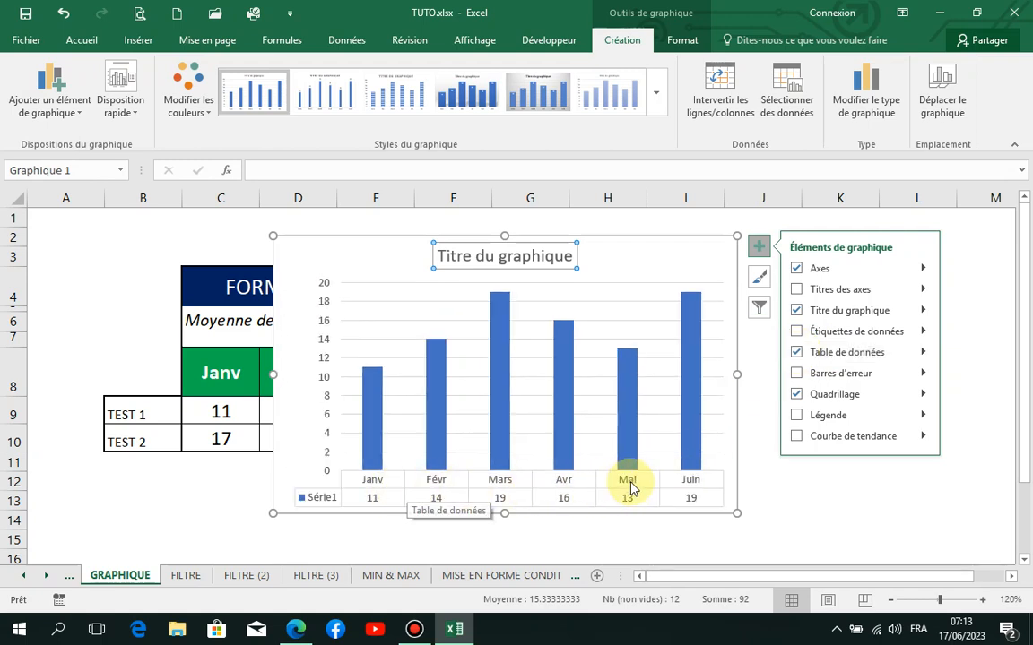
{"action": "left_click", "coordinate": [796, 353]}
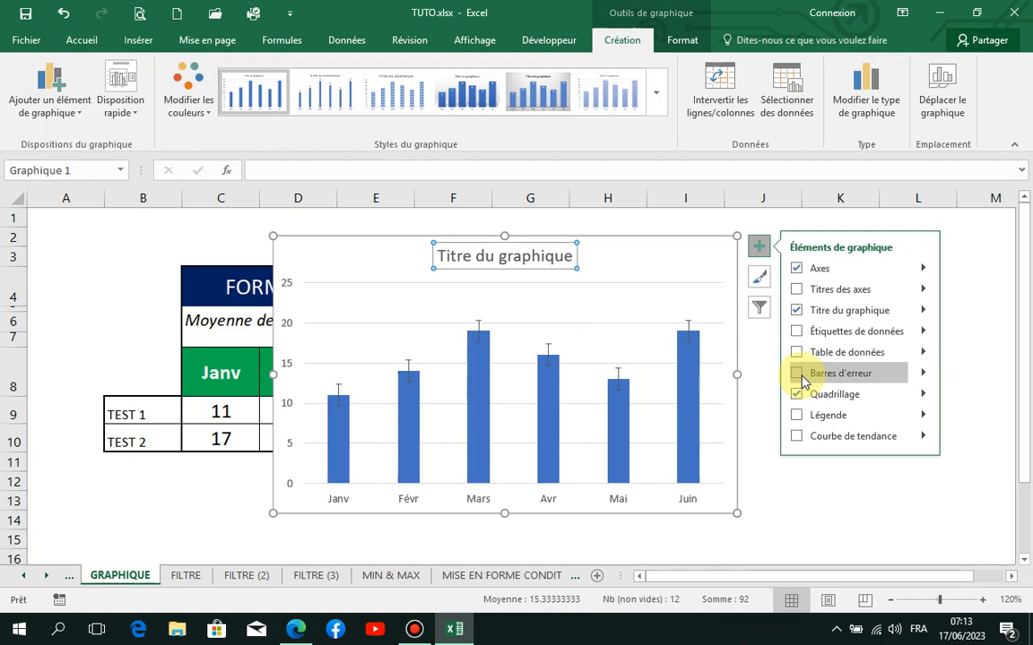
{"action": "left_click", "coordinate": [924, 375]}
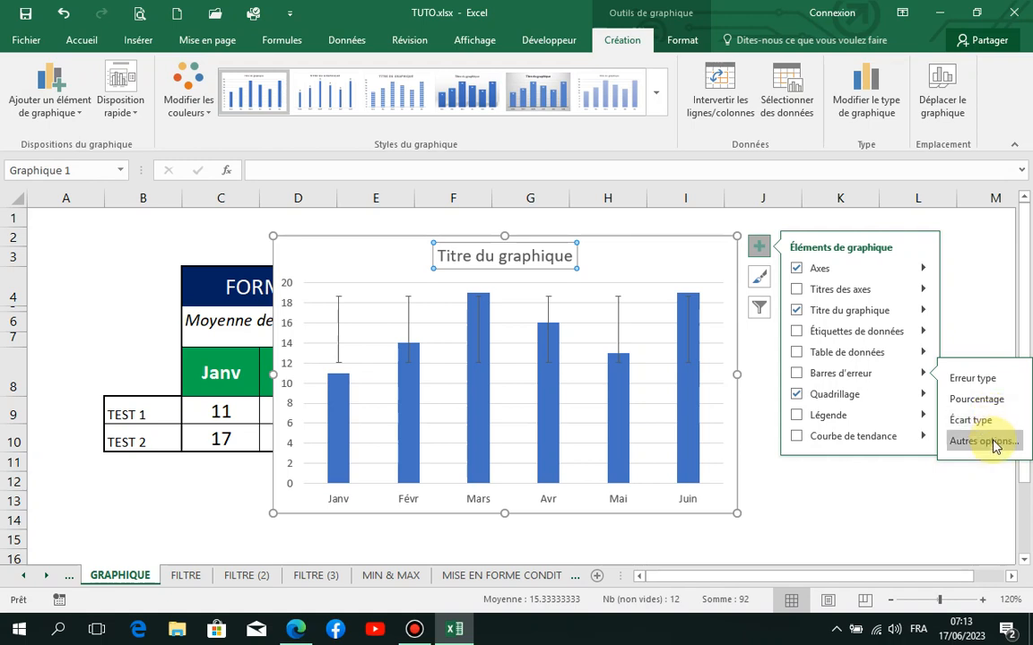
- Remove the gridlines from the column chart, leave the trendline unset, and select the whole chart area
{"action": "left_click", "coordinate": [796, 393]}
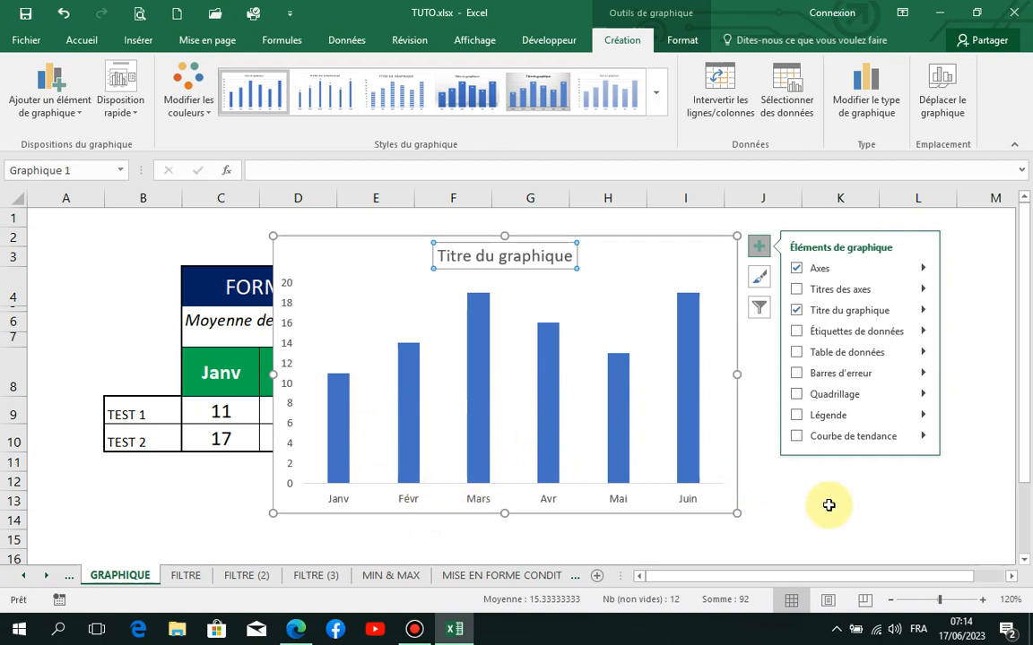
{"action": "left_click", "coordinate": [924, 437]}
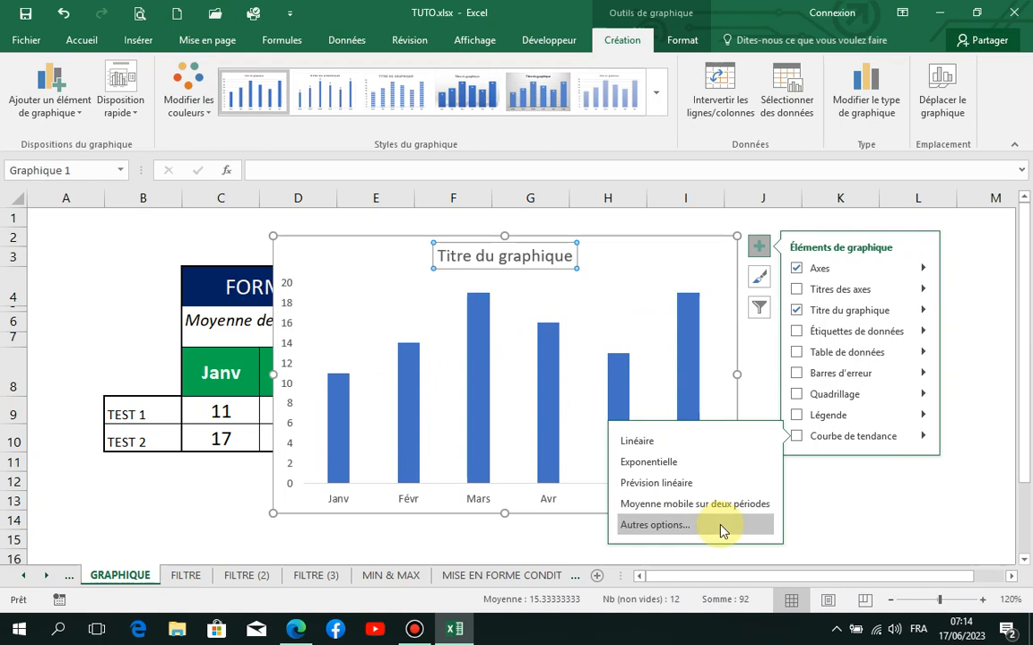
{"action": "left_click", "coordinate": [966, 392]}
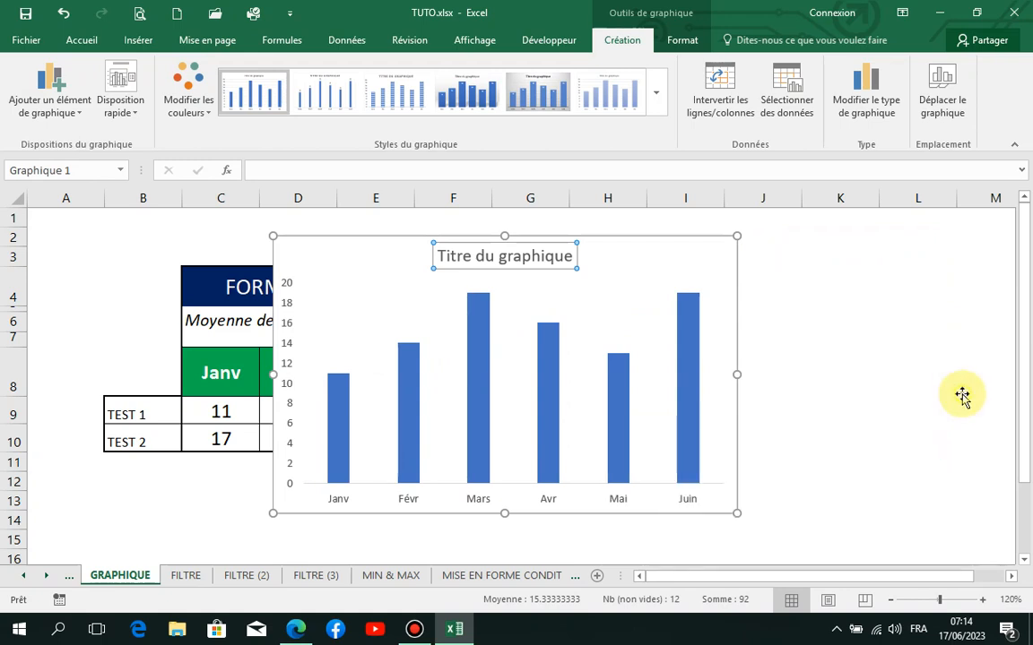
{"action": "left_click", "coordinate": [629, 283]}
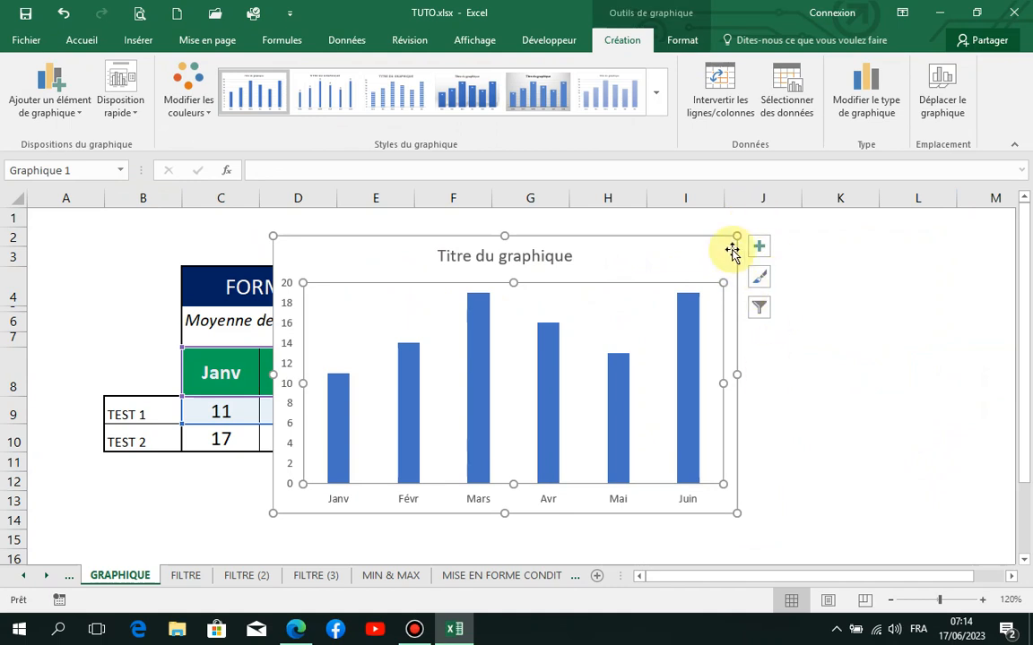
{"action": "left_click", "coordinate": [731, 241]}
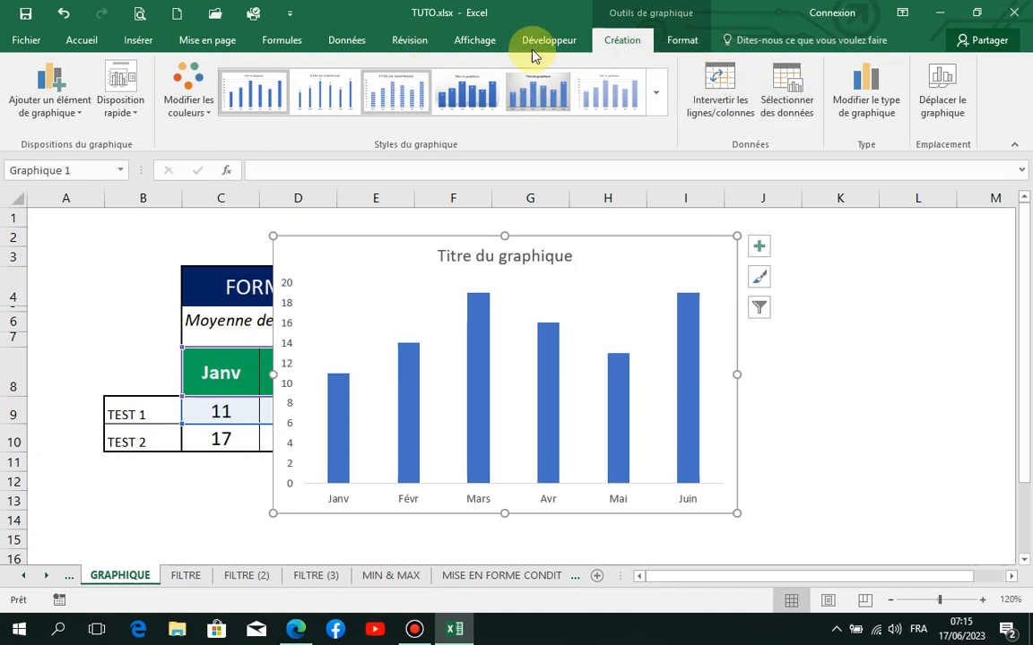
- Preview the gridline options for the column chart and look through its legend and trendline options
{"action": "left_click", "coordinate": [79, 114]}
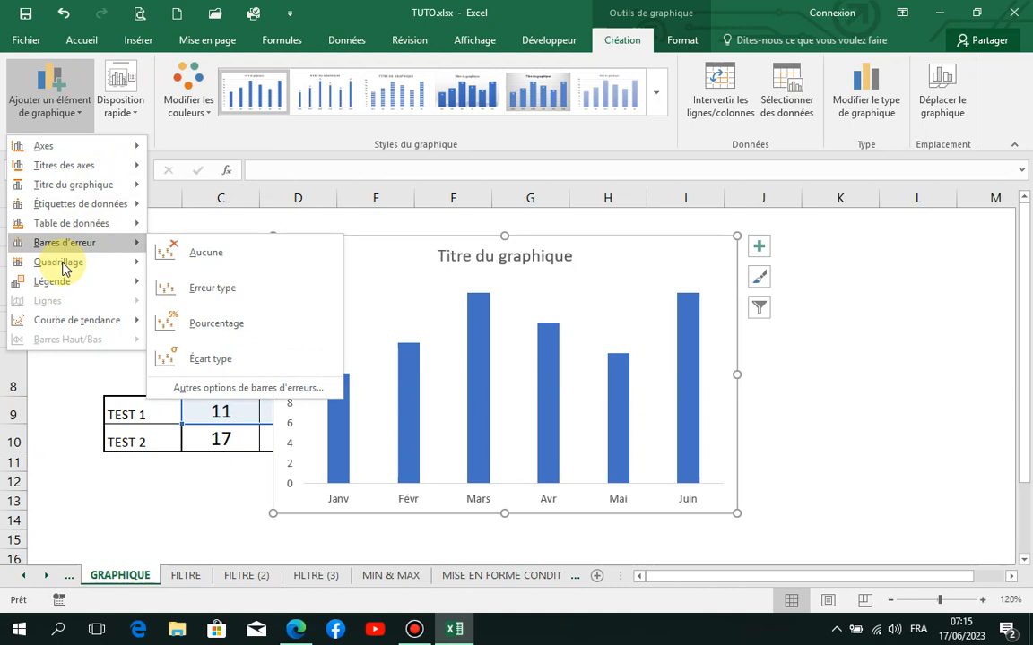
{"action": "mouse_move", "coordinate": [65, 268]}
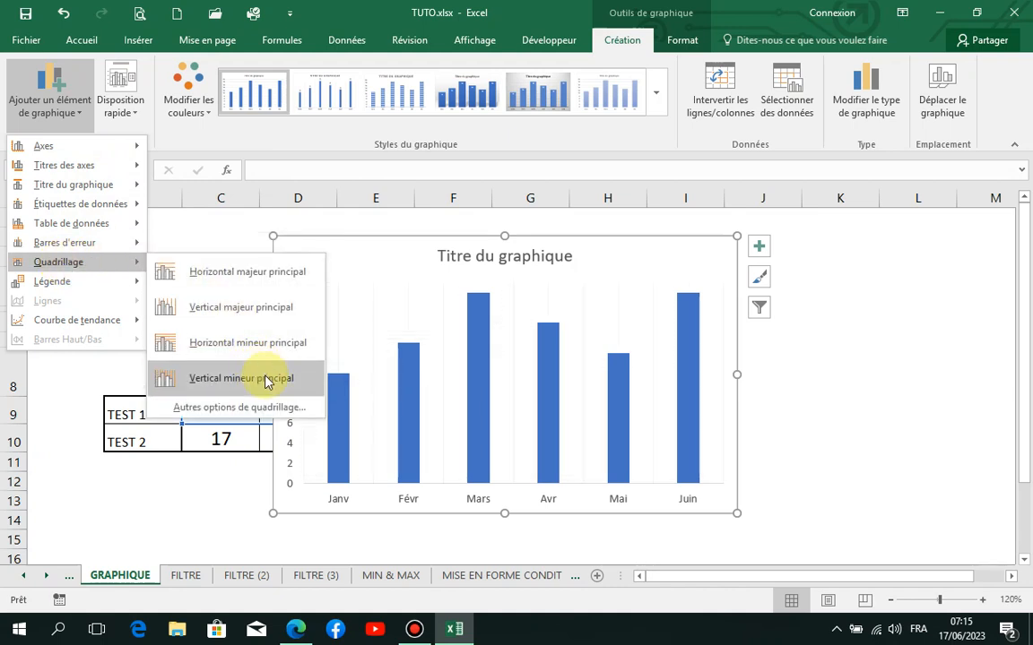
{"action": "mouse_move", "coordinate": [98, 280]}
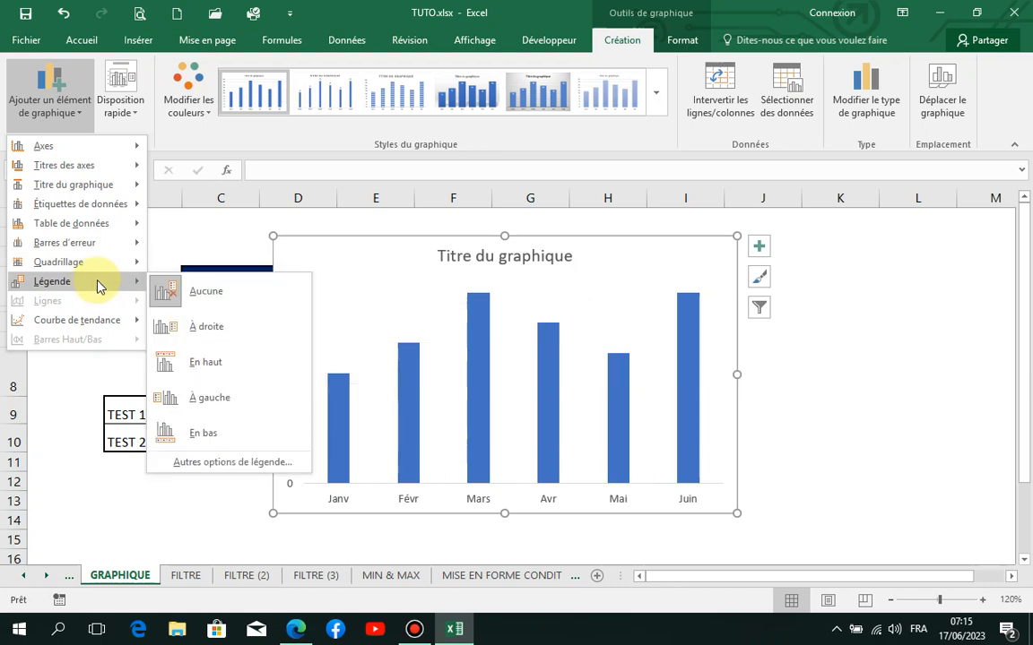
{"action": "mouse_move", "coordinate": [88, 321]}
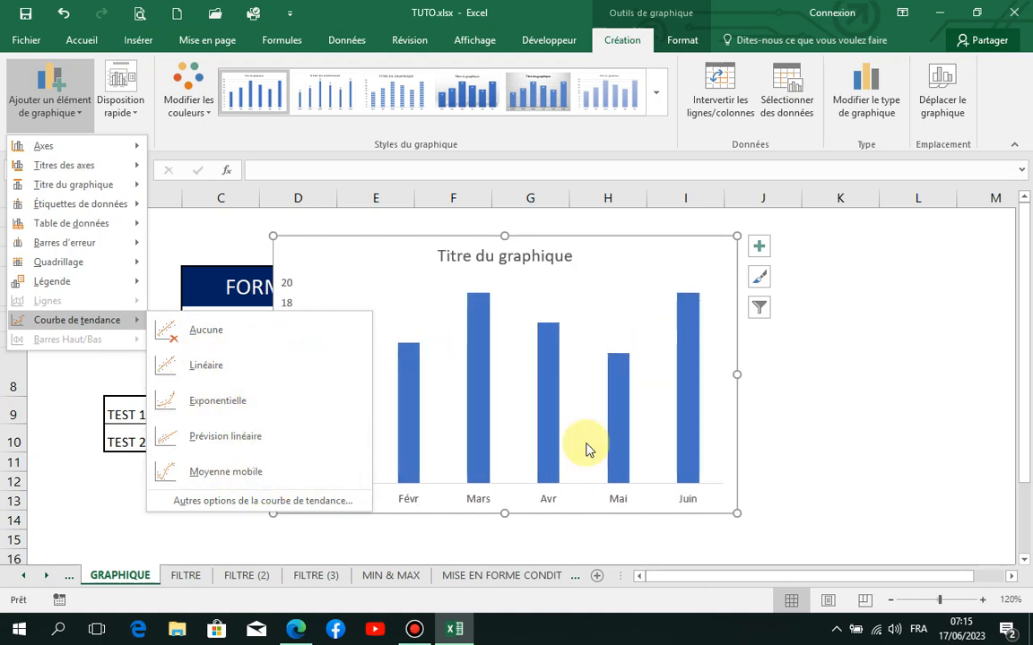
{"action": "left_click", "coordinate": [726, 259]}
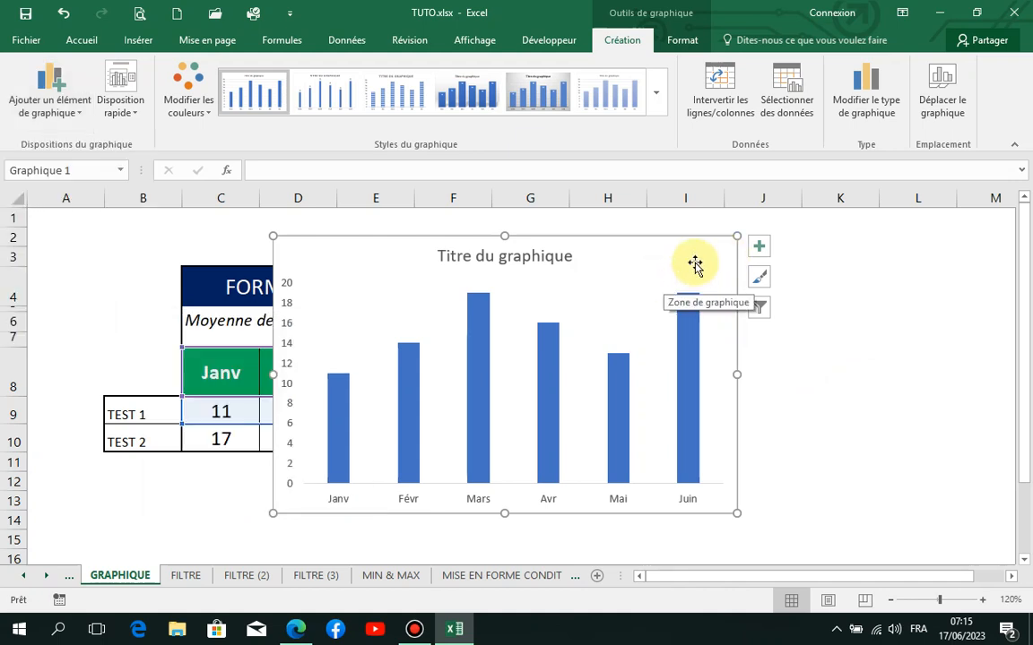
- Examine the chart area's fill, border and effects formatting options, and close them without changing anything
{"action": "right_click", "coordinate": [695, 263]}
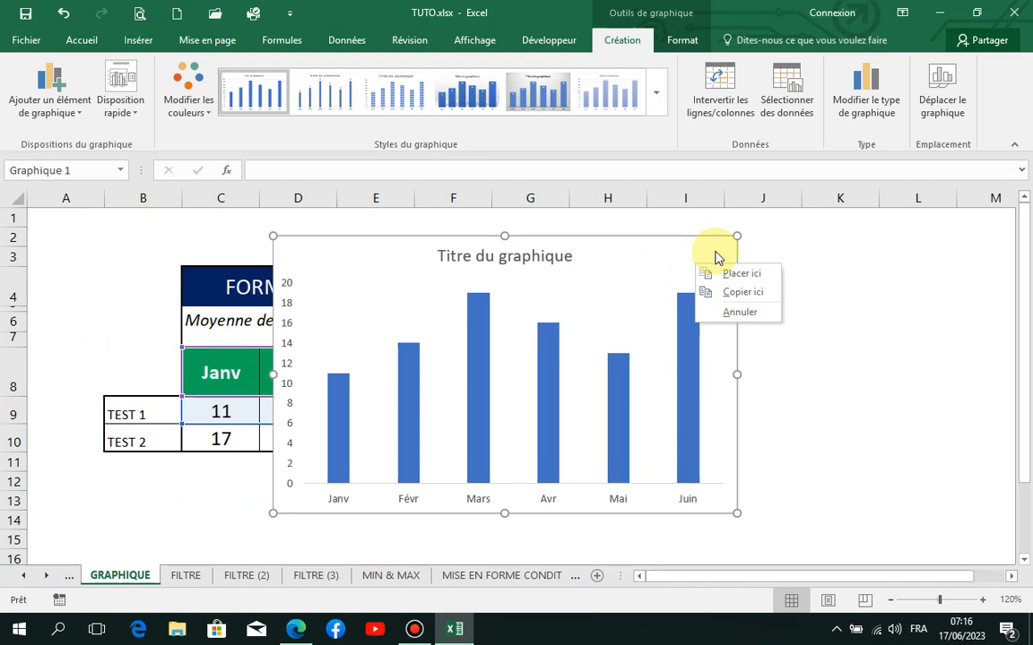
{"action": "key", "text": "Escape"}
{"action": "right_click", "coordinate": [714, 253]}
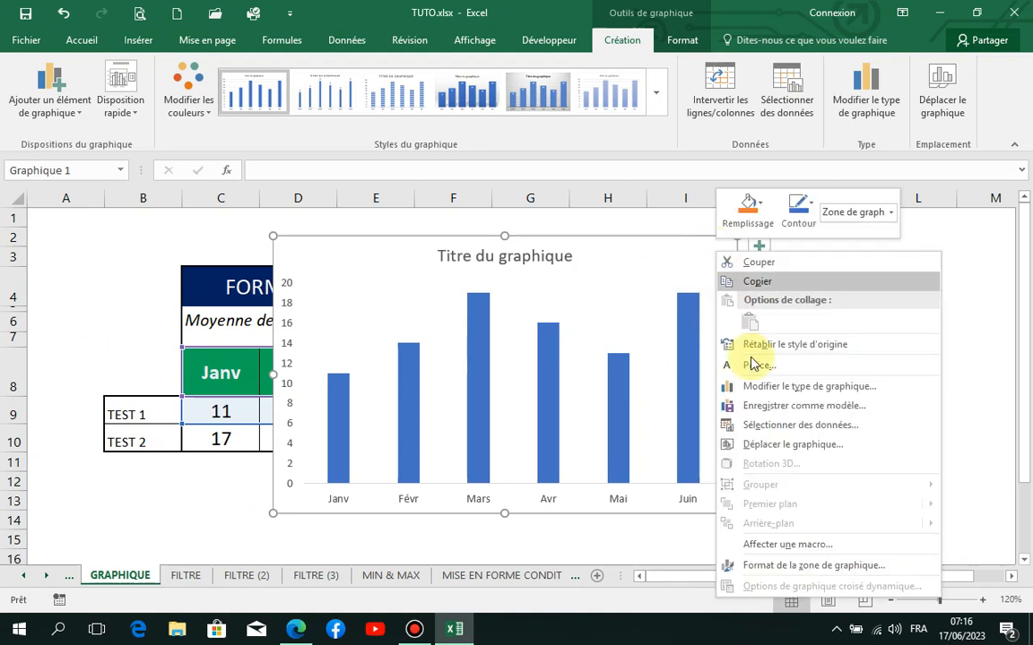
{"action": "left_click", "coordinate": [880, 566]}
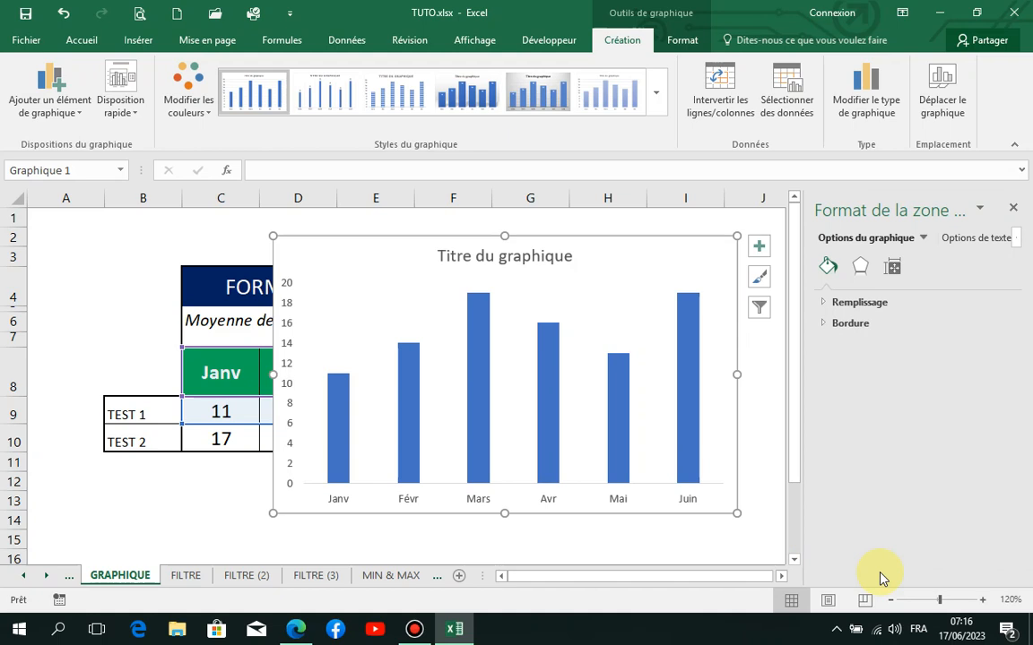
{"action": "left_click", "coordinate": [838, 302]}
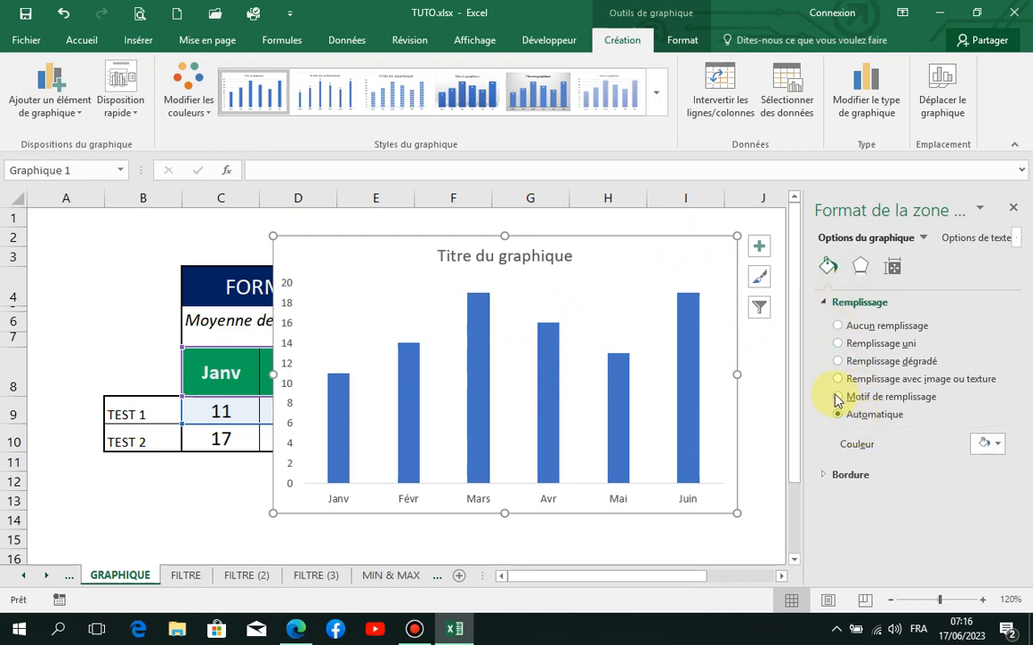
{"action": "left_click", "coordinate": [845, 302]}
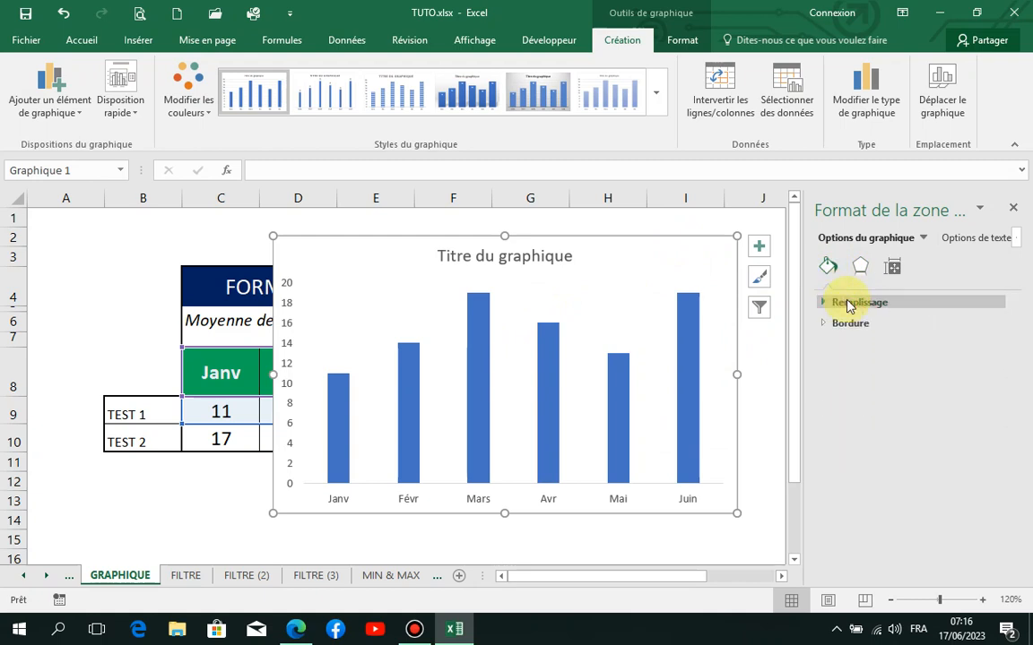
{"action": "left_click", "coordinate": [857, 323]}
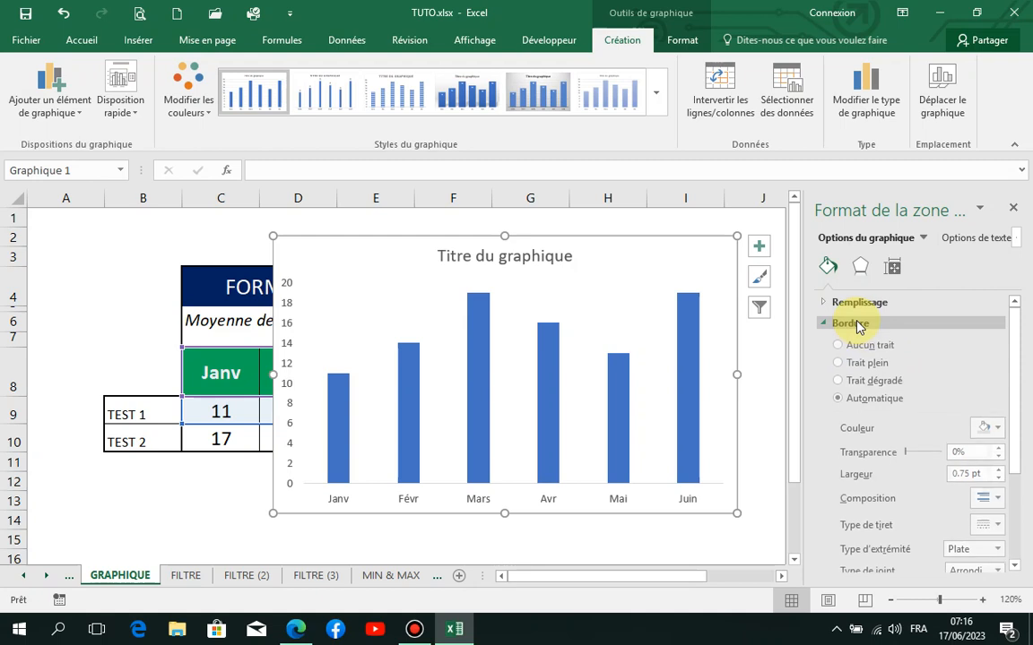
{"action": "left_click", "coordinate": [857, 325]}
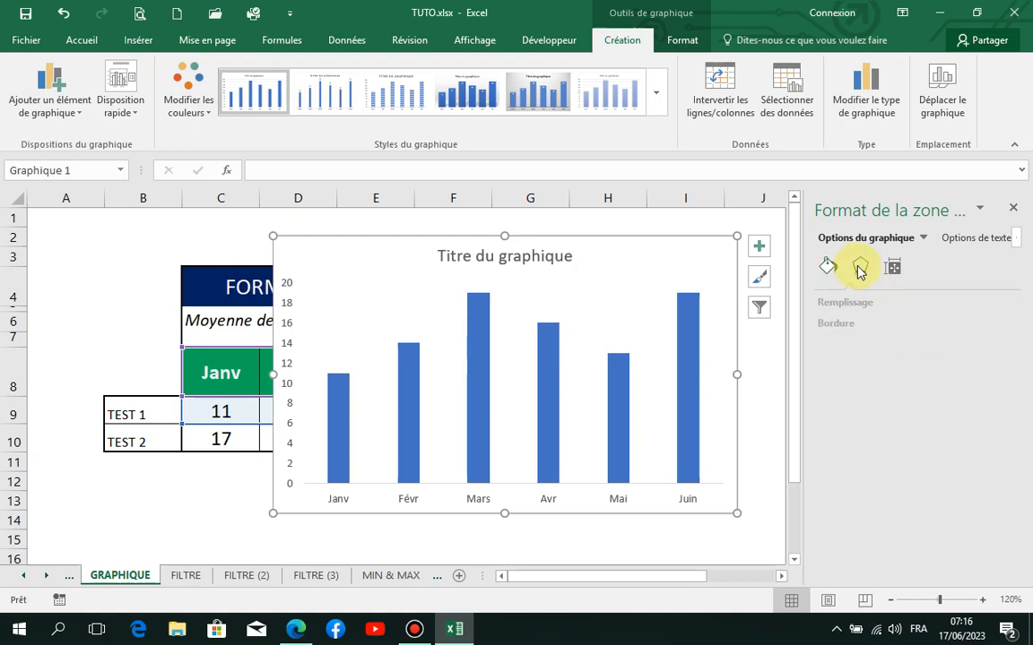
{"action": "left_click", "coordinate": [859, 268]}
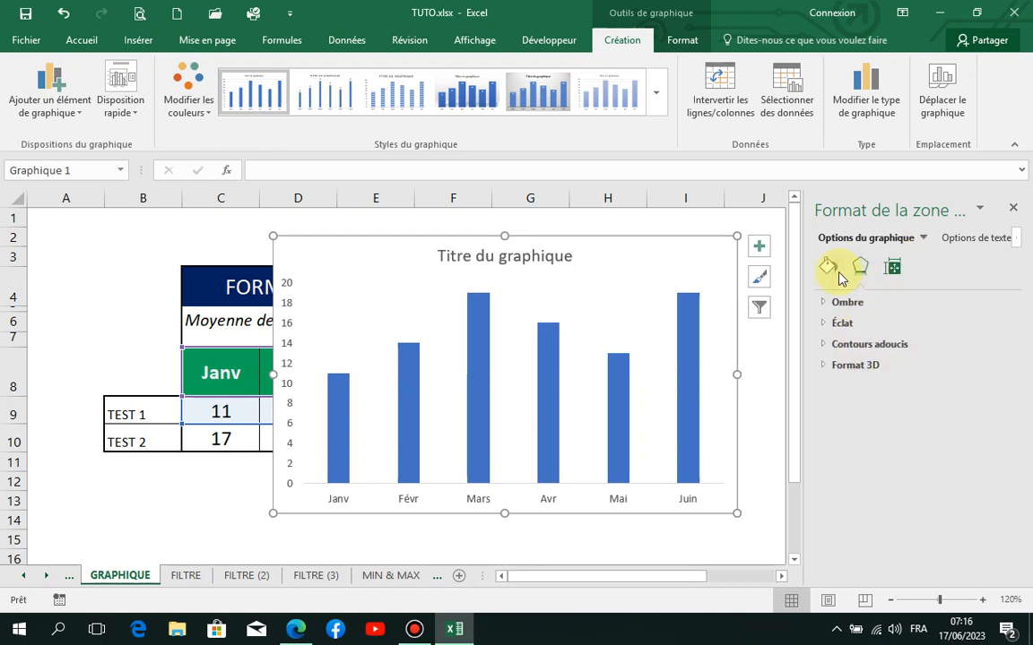
{"action": "left_click", "coordinate": [588, 322]}
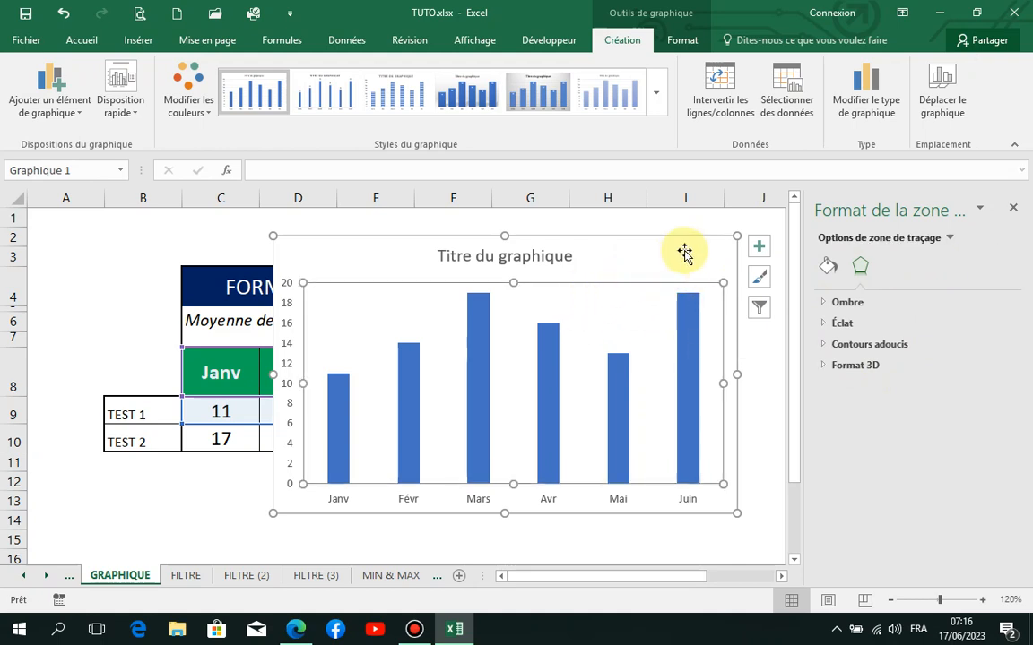
{"action": "left_click", "coordinate": [684, 254]}
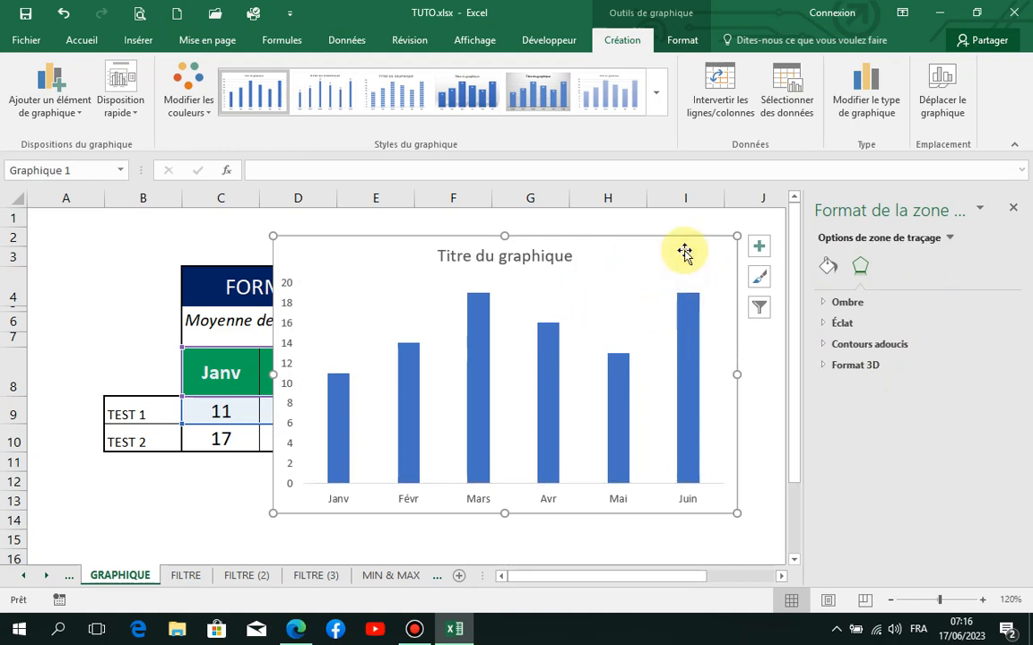
{"action": "left_click", "coordinate": [1013, 210]}
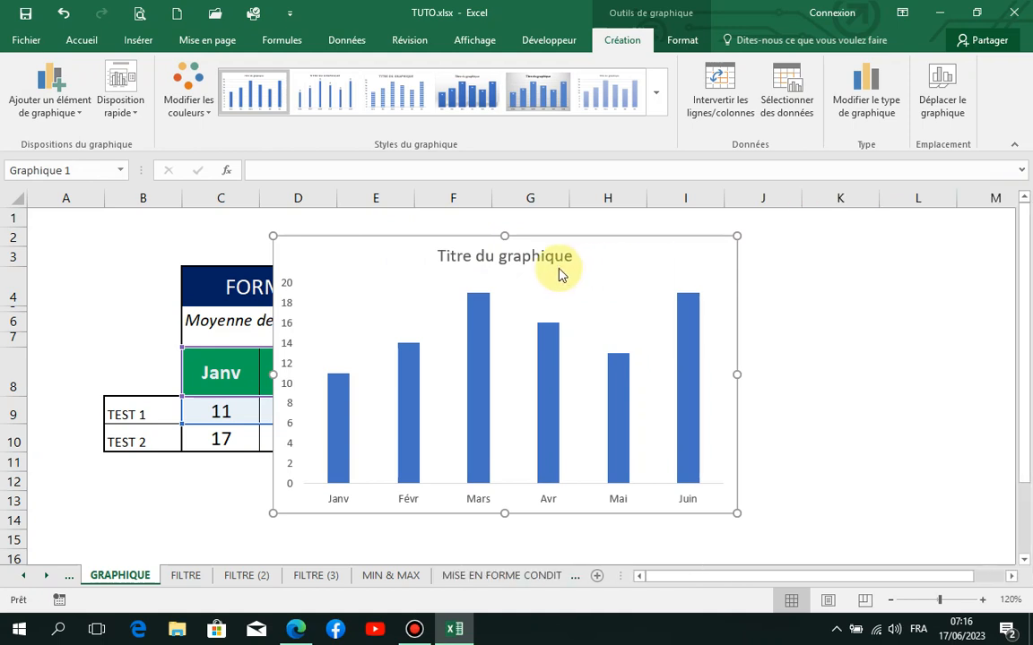
{"action": "left_click", "coordinate": [78, 118]}
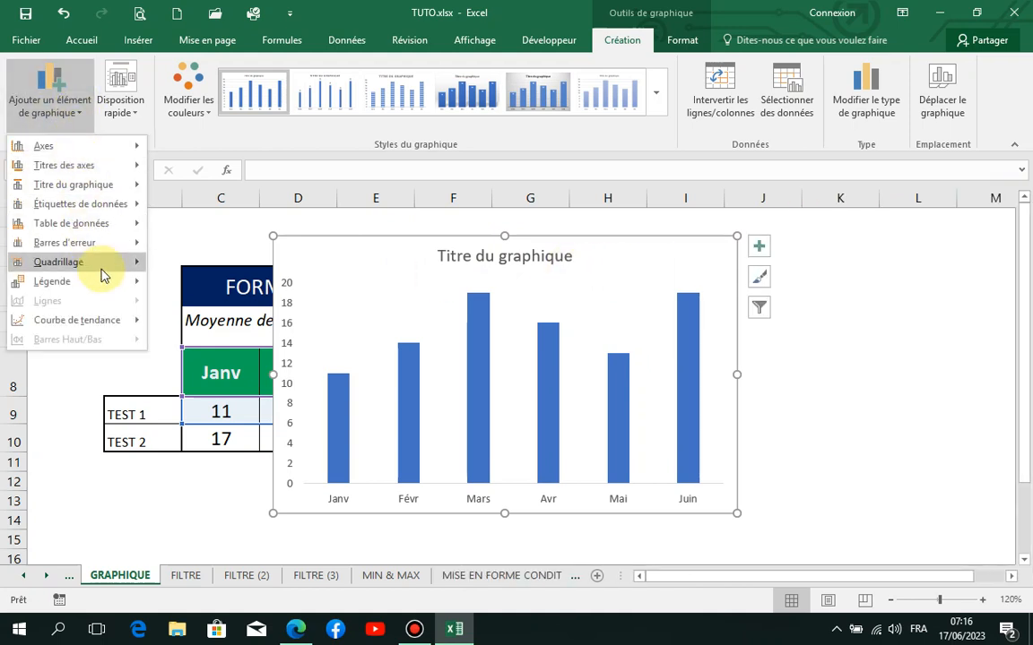
{"action": "mouse_move", "coordinate": [98, 284]}
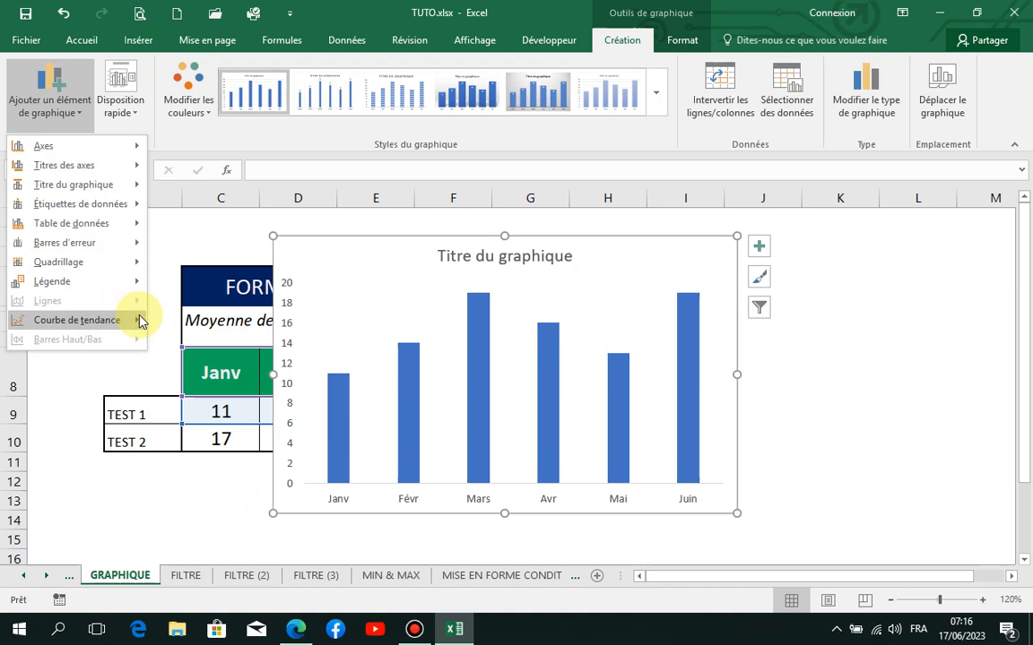
{"action": "mouse_move", "coordinate": [115, 321]}
{"action": "left_click", "coordinate": [717, 247]}
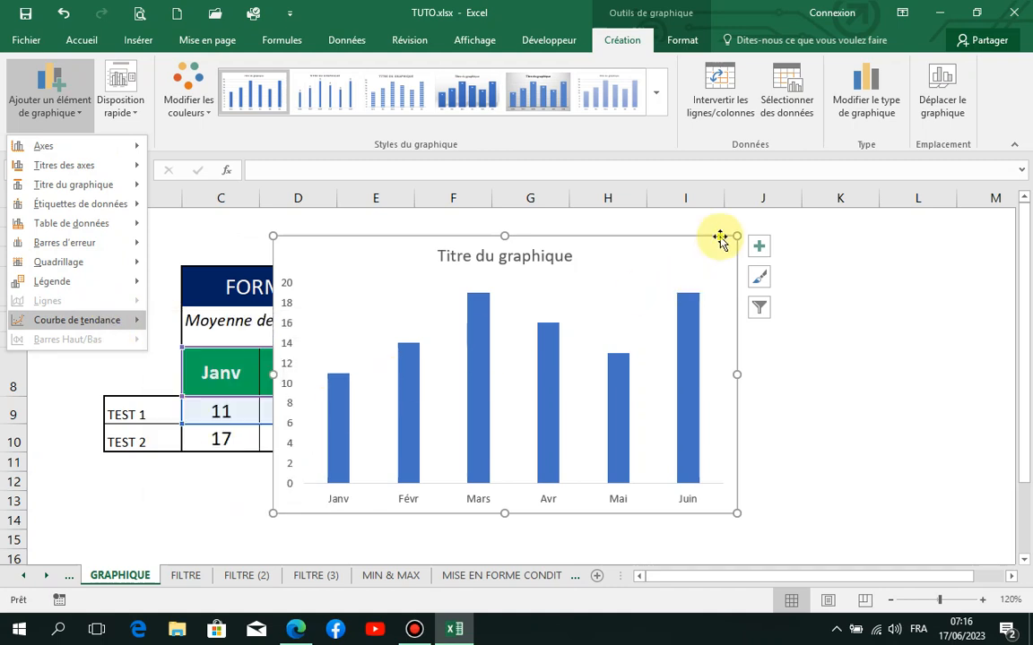
{"action": "left_click", "coordinate": [887, 362]}
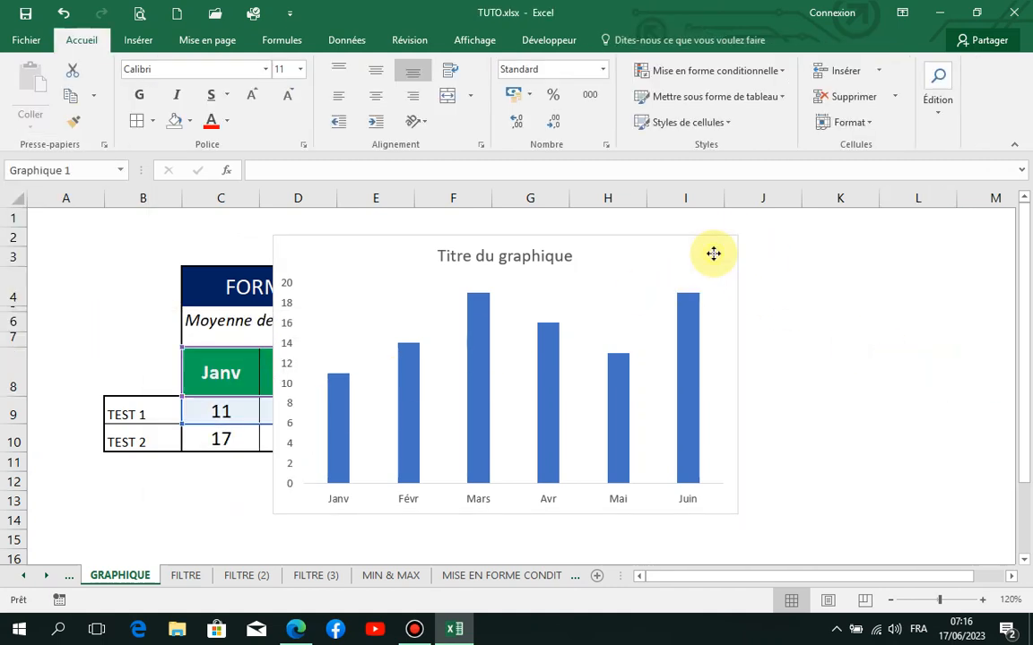
- Add primary minor horizontal gridlines to the column chart
{"action": "left_click", "coordinate": [714, 254]}
{"action": "left_click", "coordinate": [54, 114]}
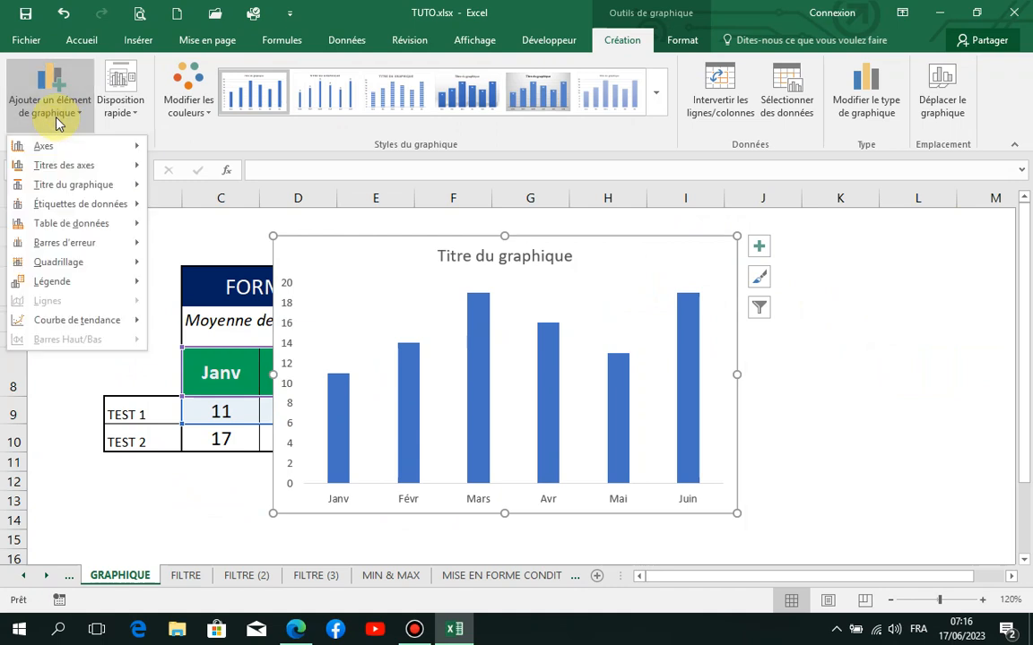
{"action": "mouse_move", "coordinate": [135, 262]}
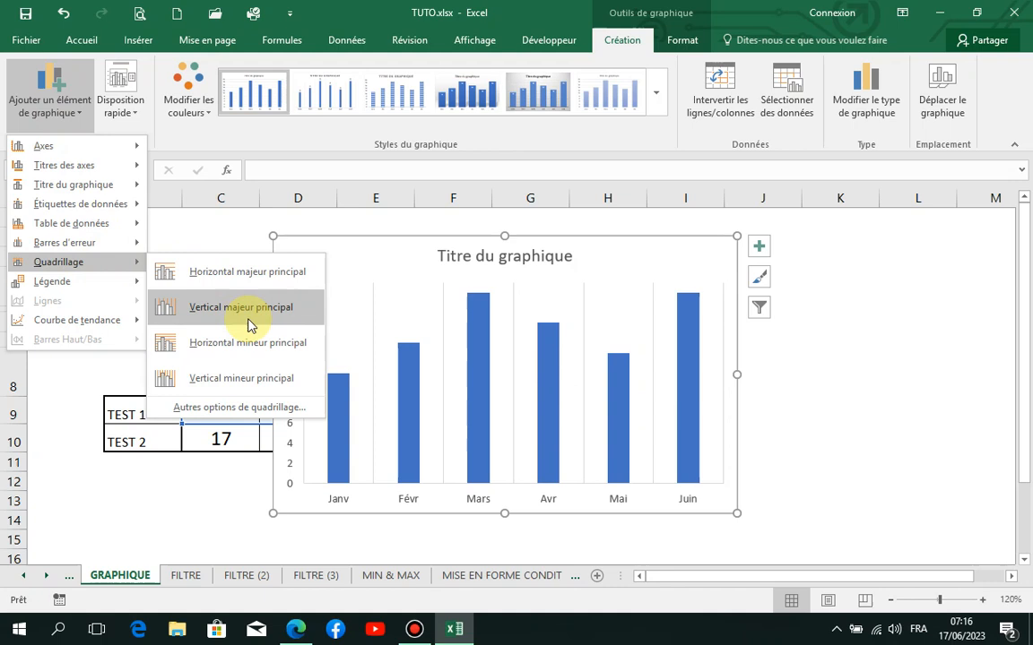
{"action": "left_click", "coordinate": [256, 339]}
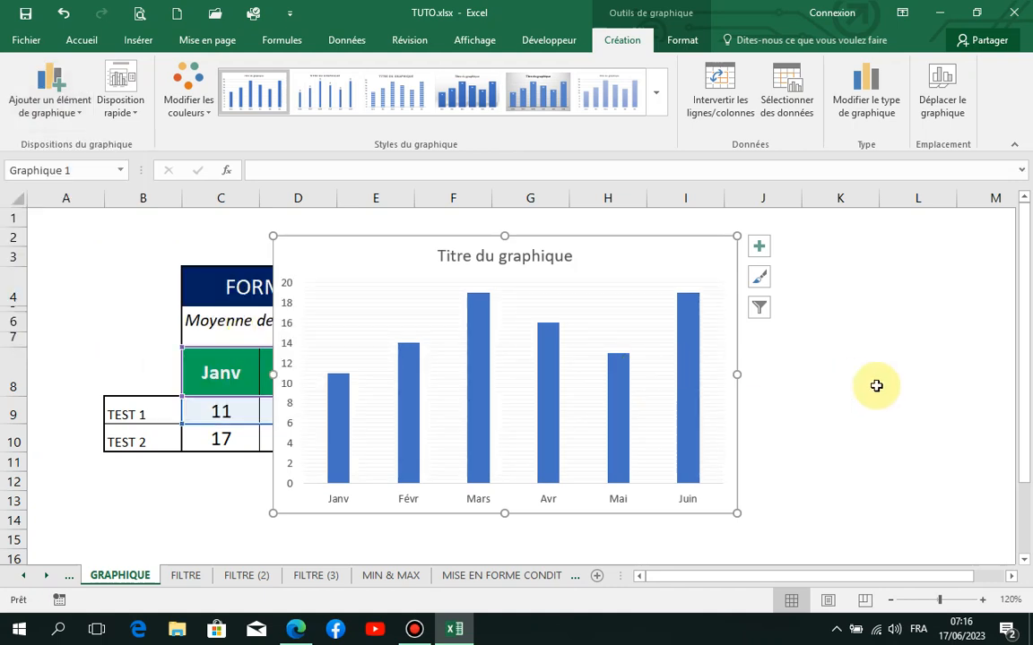
- Open the formatting of the chart's minor horizontal gridlines and give the lines a 2 pt width and orange colour
{"action": "right_click", "coordinate": [625, 312]}
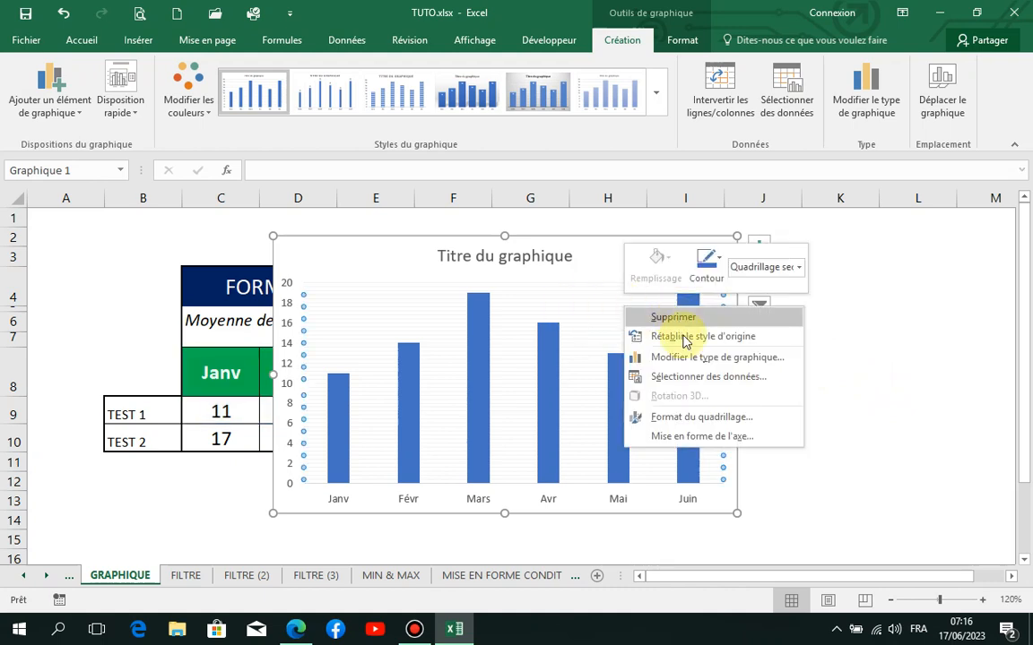
{"action": "left_click", "coordinate": [699, 417]}
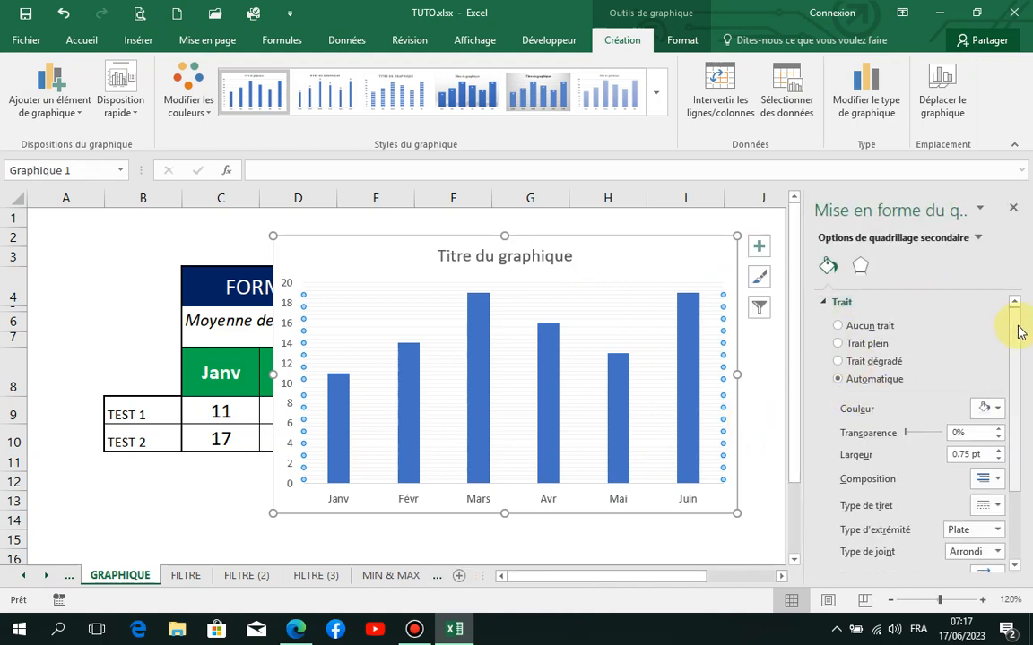
{"action": "left_click_drag", "start_coordinate": [1018, 331], "coordinate": [1019, 432]}
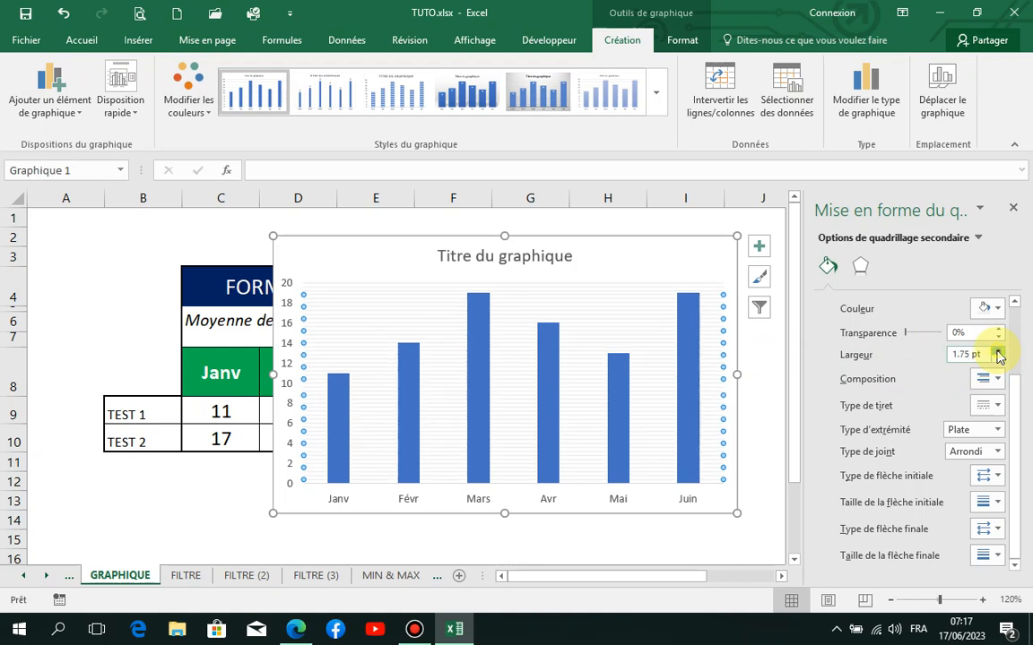
{"action": "left_click", "coordinate": [998, 353]}
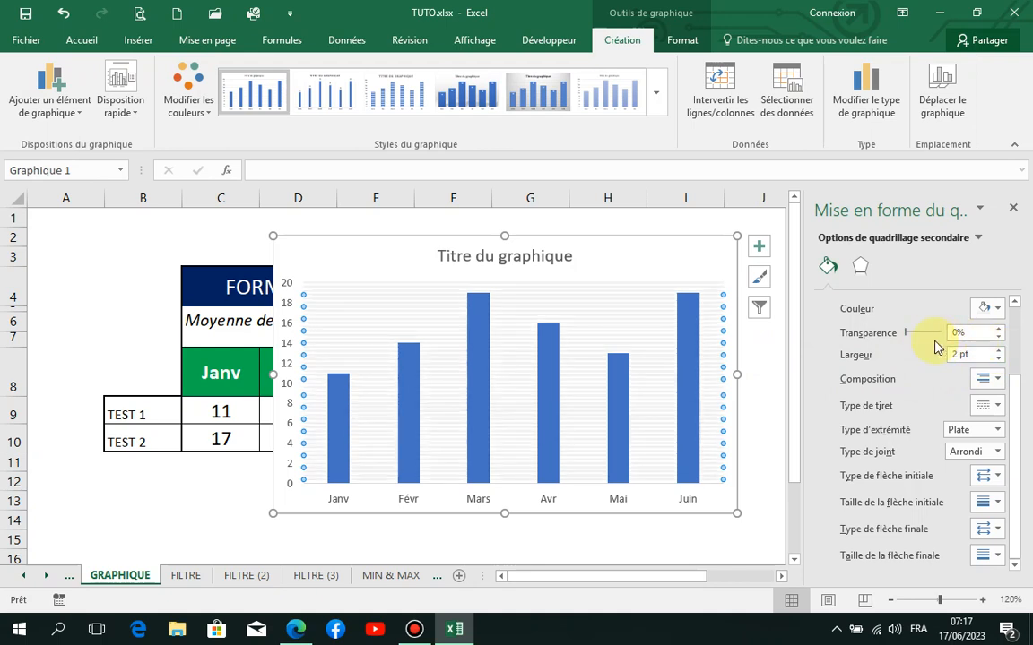
{"action": "left_click", "coordinate": [997, 309]}
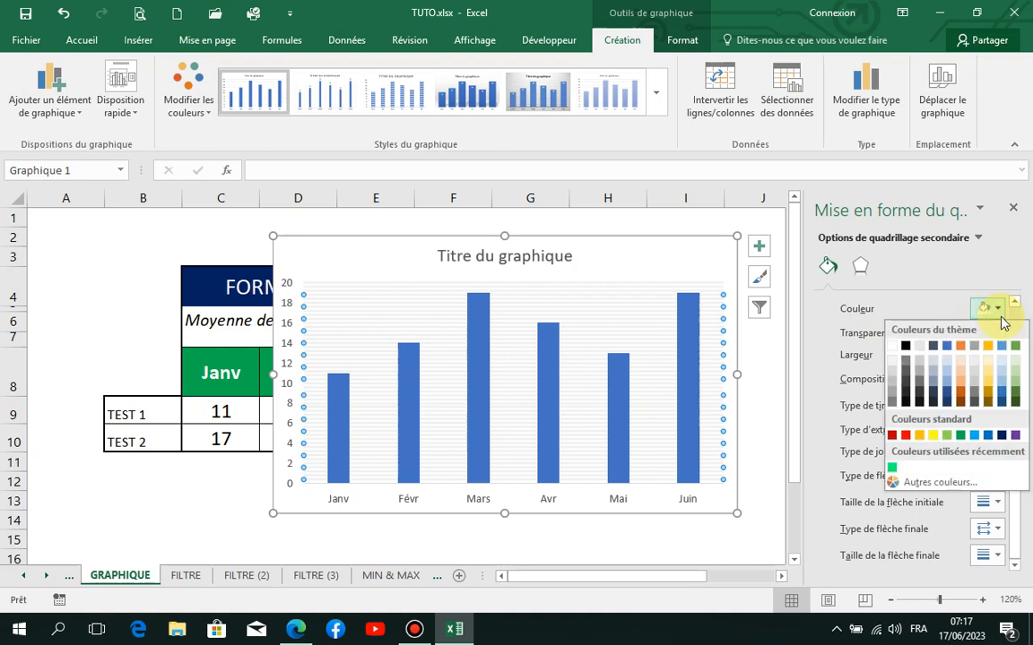
{"action": "left_click", "coordinate": [959, 346]}
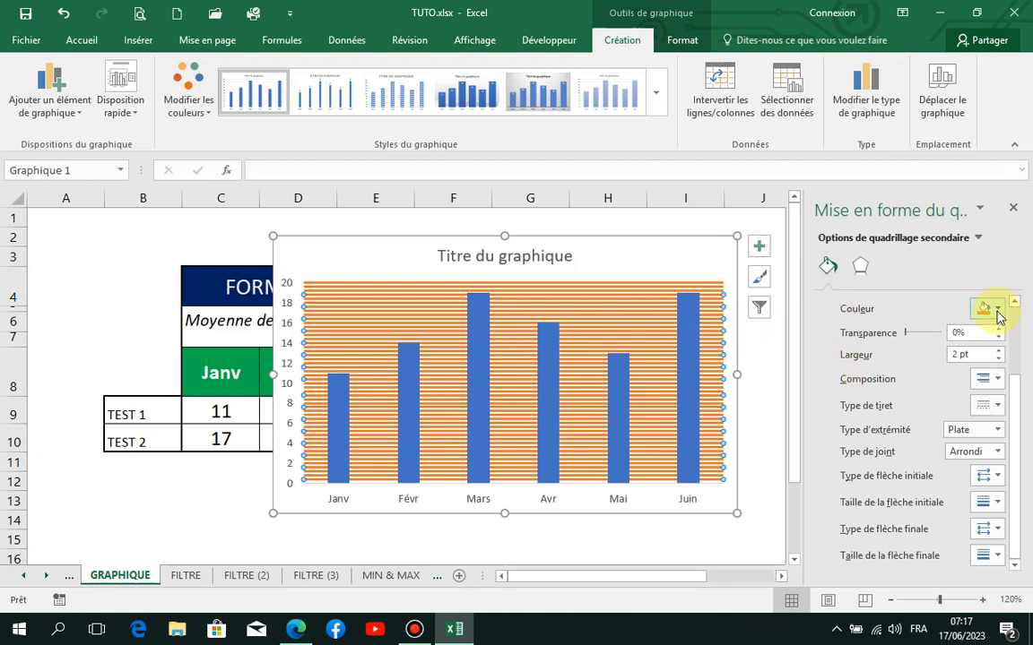
- Recolour the minor gridlines light gold with a 0.75 pt width, leave their compound line type as is, and return to the sheet
{"action": "left_click", "coordinate": [998, 311]}
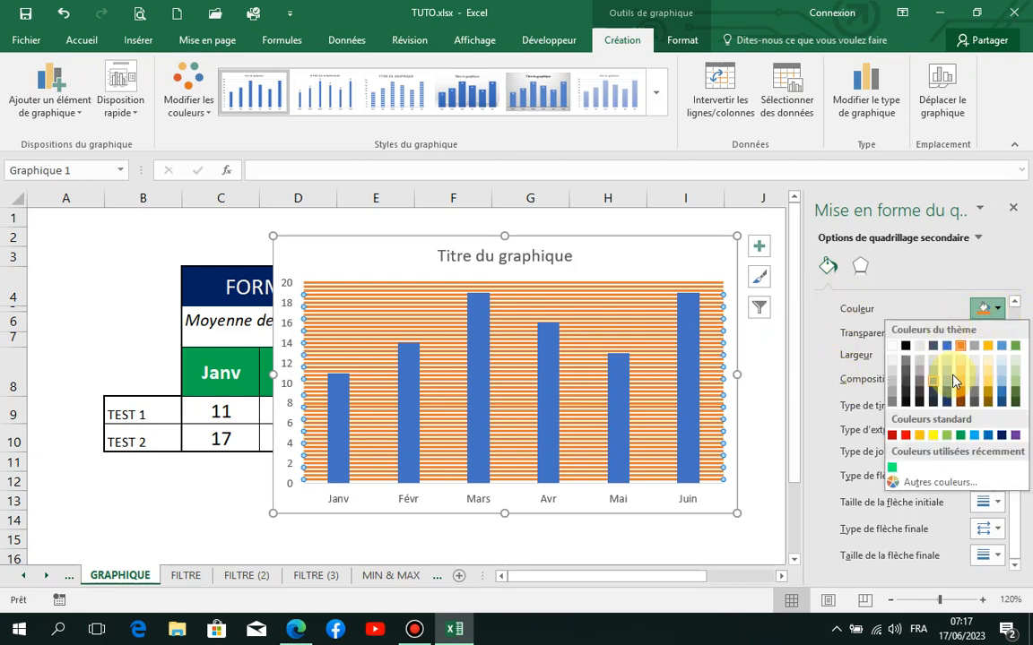
{"action": "left_click", "coordinate": [988, 379]}
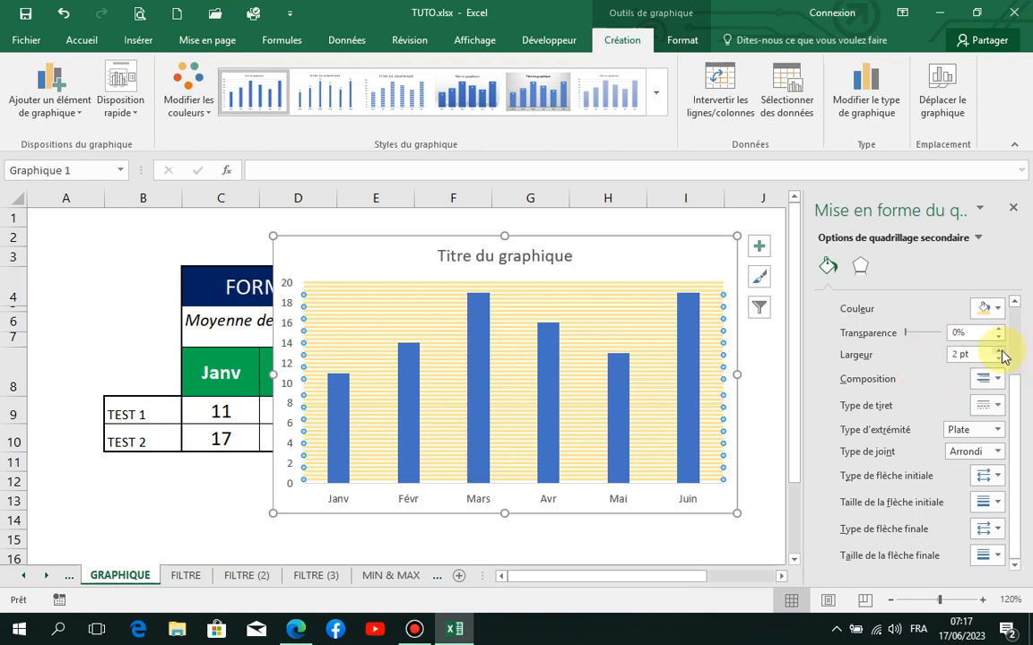
{"action": "left_click", "coordinate": [999, 359]}
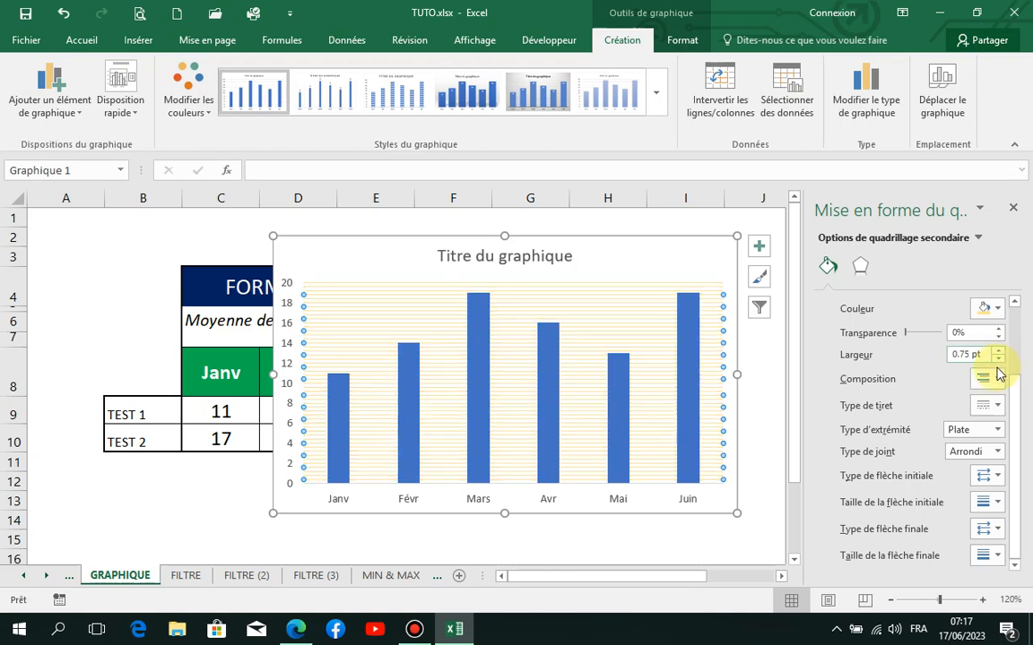
{"action": "left_click", "coordinate": [993, 378]}
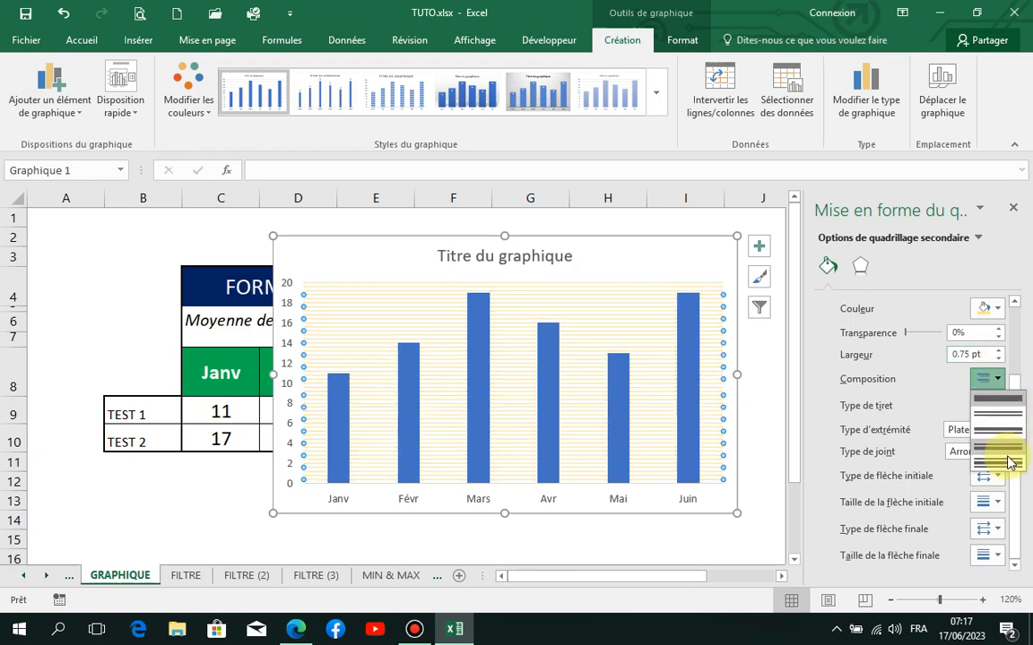
{"action": "left_click", "coordinate": [943, 480]}
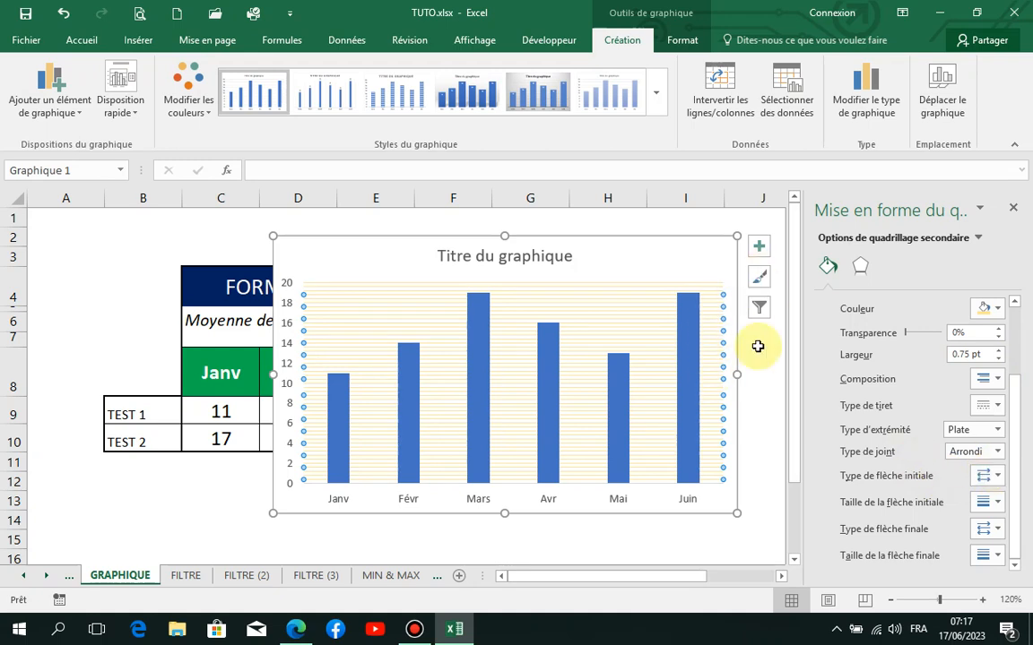
{"action": "left_click", "coordinate": [755, 391]}
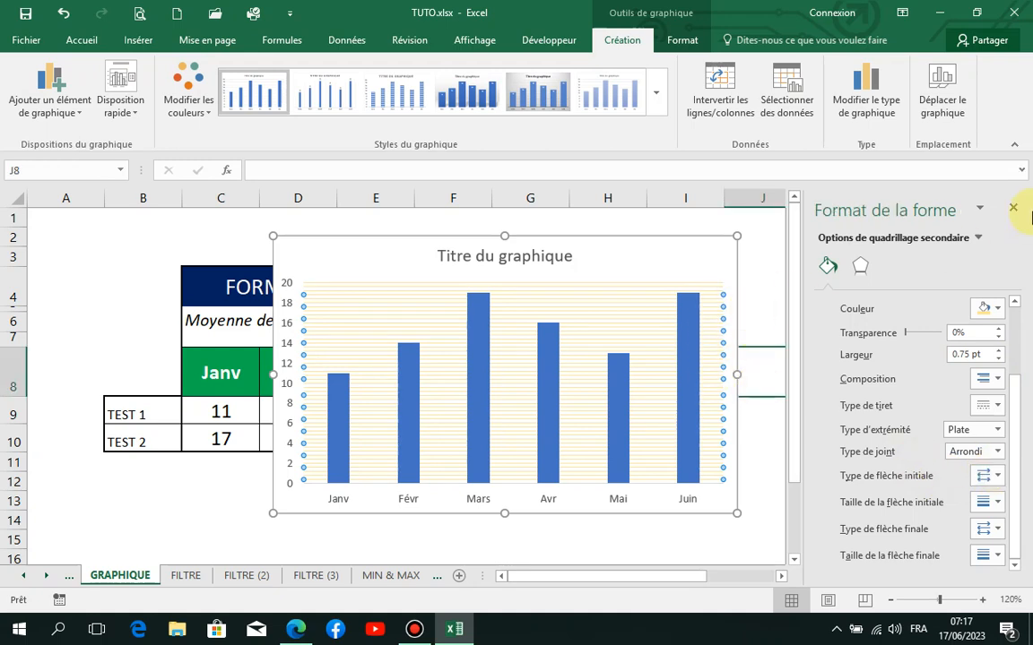
- Close the gridline formatting and remove the primary minor horizontal gridlines from the column chart
{"action": "left_click", "coordinate": [1016, 209]}
{"action": "left_click", "coordinate": [732, 256]}
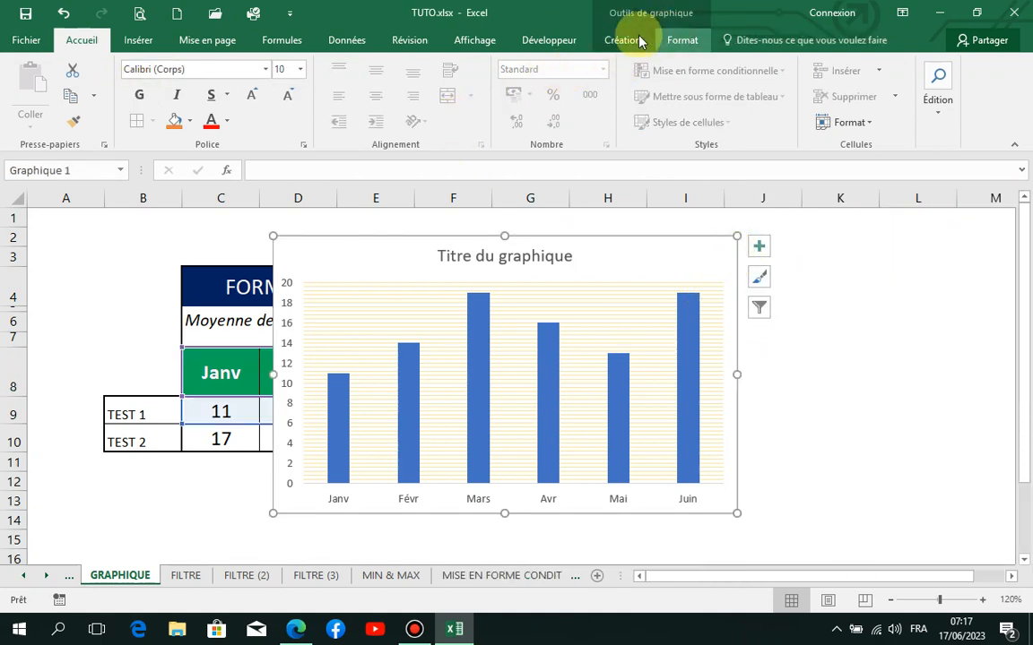
{"action": "left_click", "coordinate": [623, 39]}
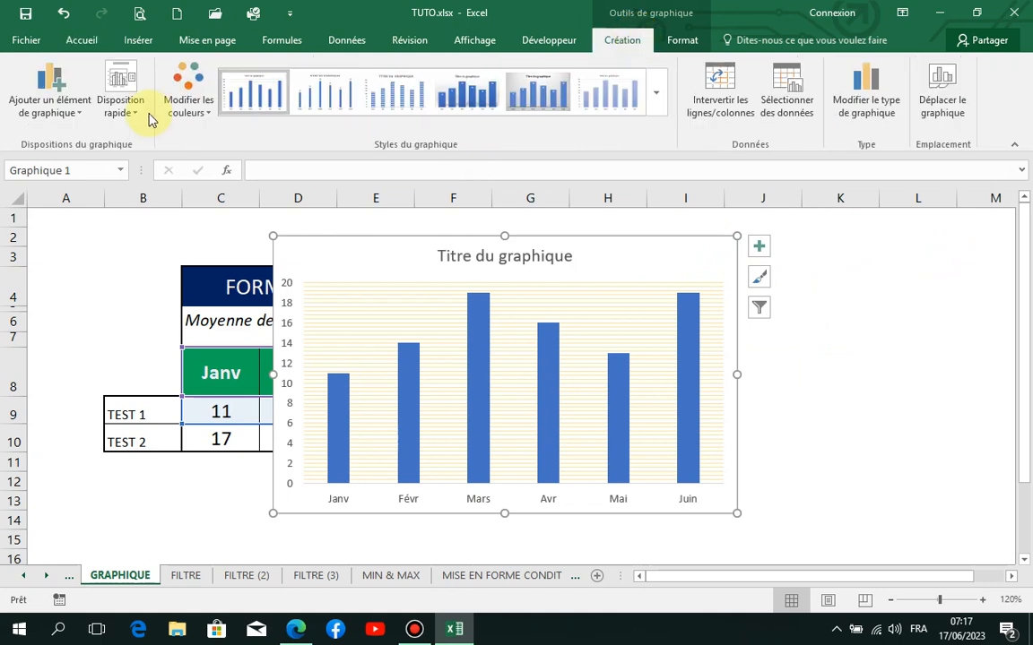
{"action": "left_click", "coordinate": [78, 119]}
{"action": "mouse_move", "coordinate": [104, 261]}
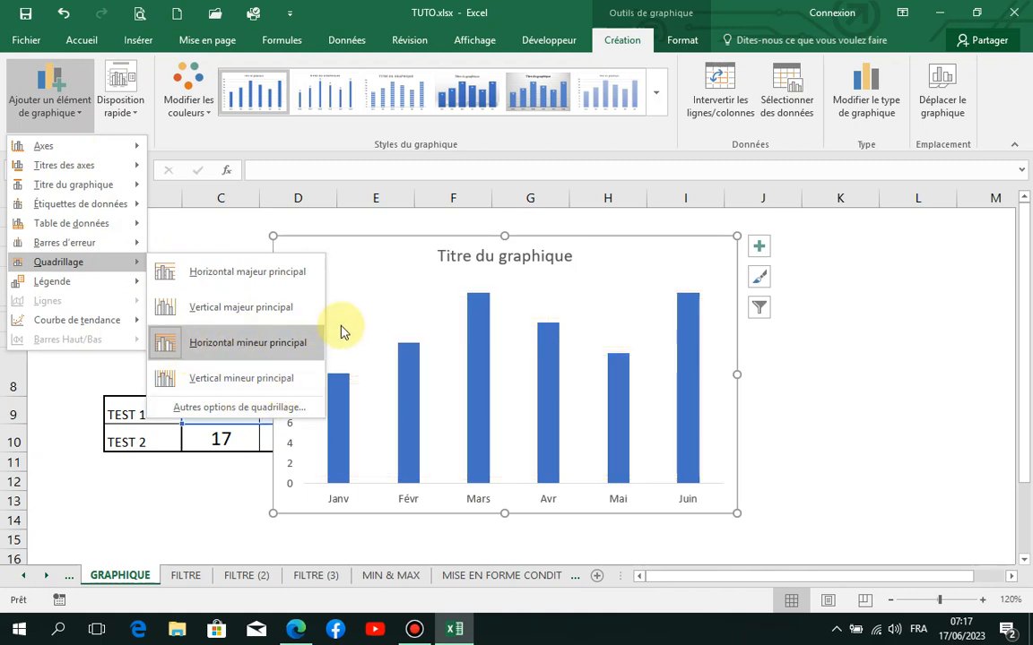
{"action": "left_click", "coordinate": [244, 341]}
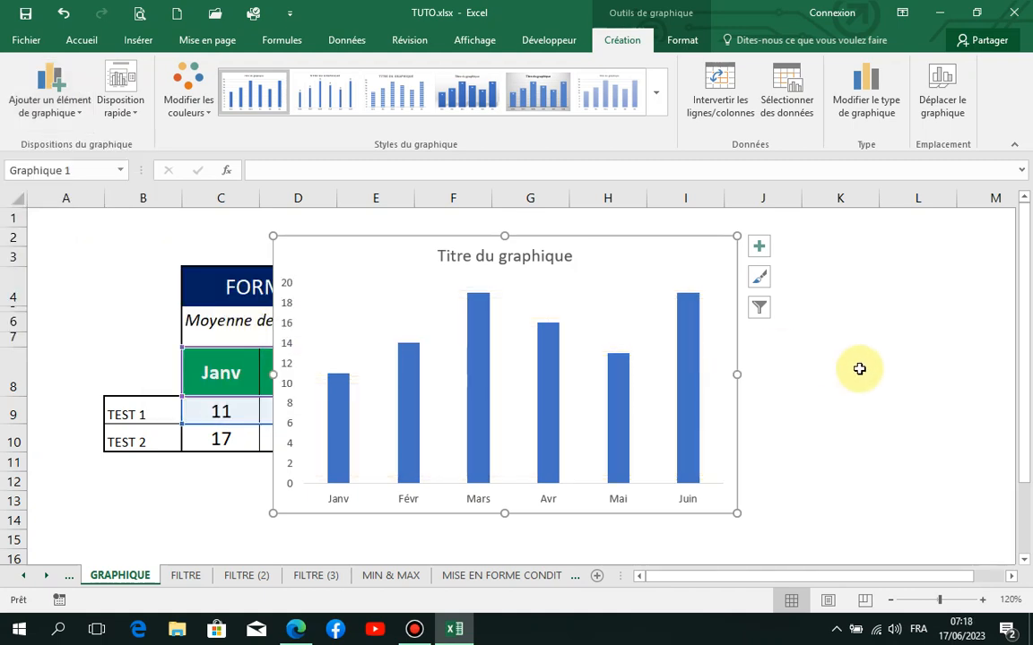
- Delete the TEST 1 column chart from the GRAPHIQUE sheet
{"action": "left_click", "coordinate": [839, 368]}
{"action": "left_click", "coordinate": [723, 265]}
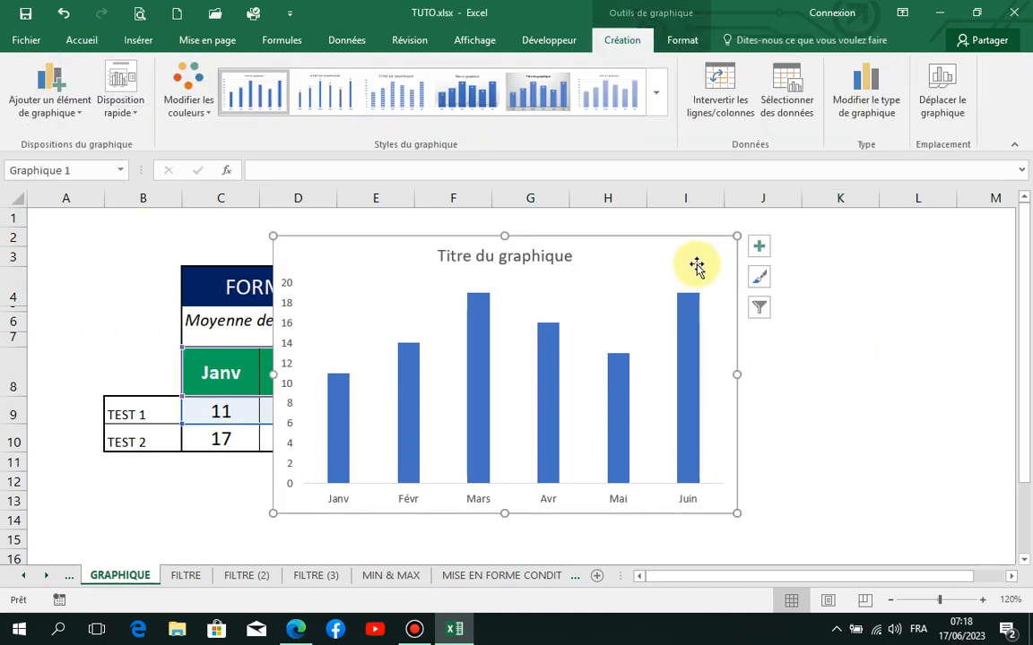
{"action": "left_click_drag", "start_coordinate": [717, 262], "coordinate": [909, 278]}
{"action": "left_click_drag", "start_coordinate": [831, 275], "coordinate": [823, 280]}
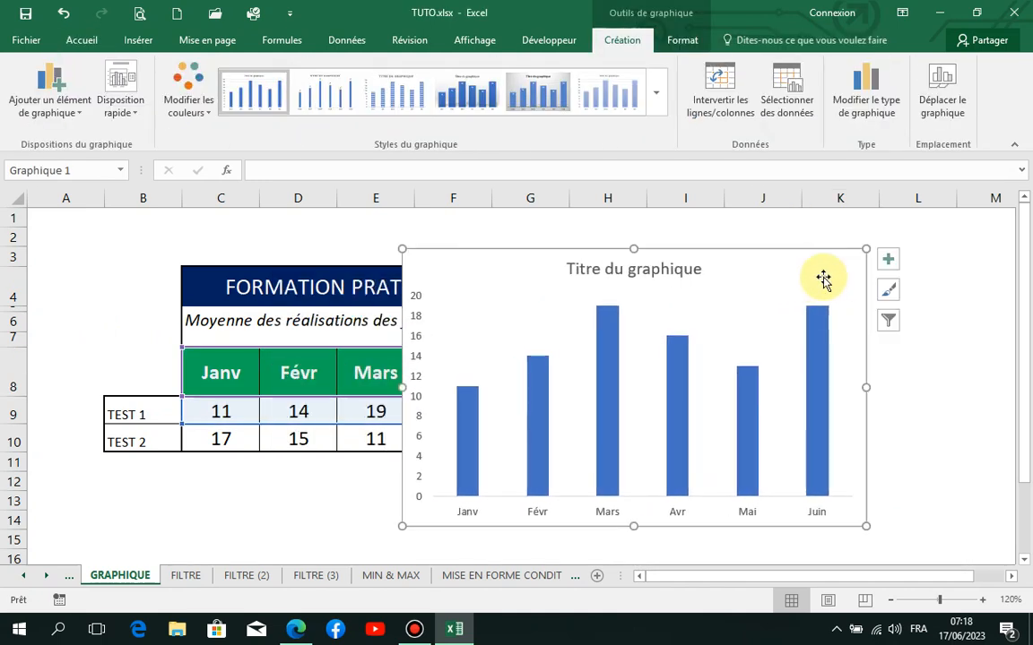
{"action": "key", "text": "Delete"}
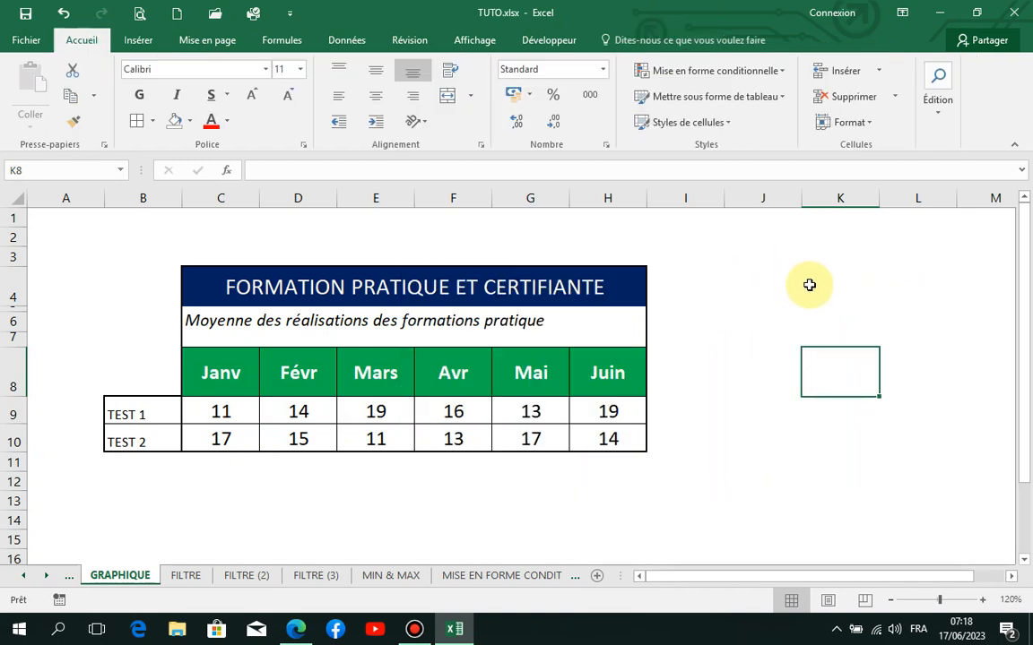
{"action": "left_click", "coordinate": [808, 285]}
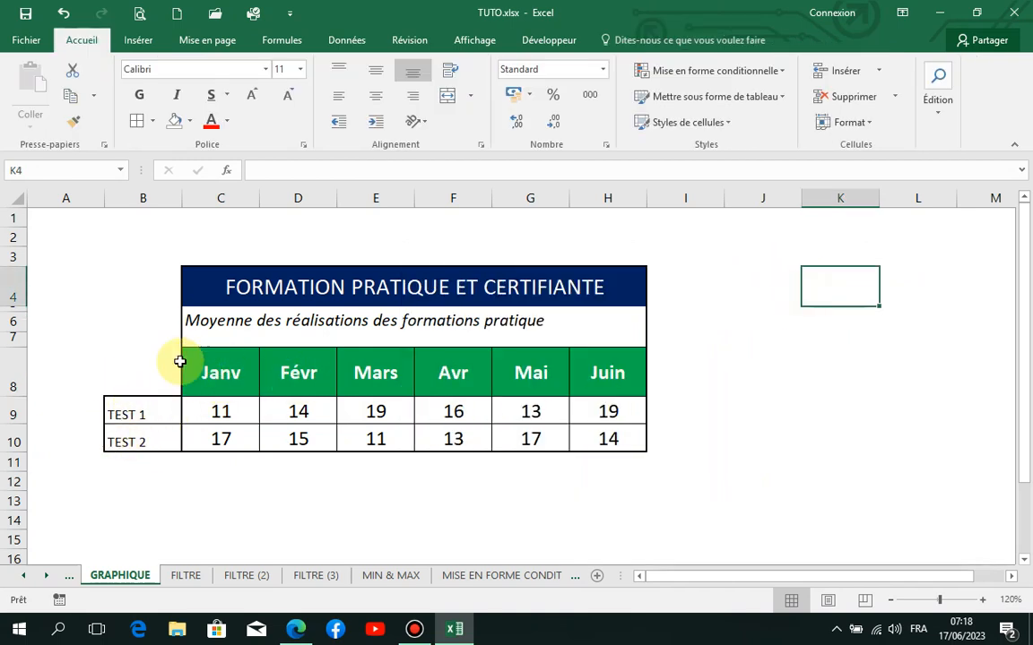
- Insert the recommended clustered column chart (Histogramme groupé) from B8:H10 and move it over the table's right-hand columns
{"action": "left_click_drag", "start_coordinate": [141, 371], "coordinate": [606, 436]}
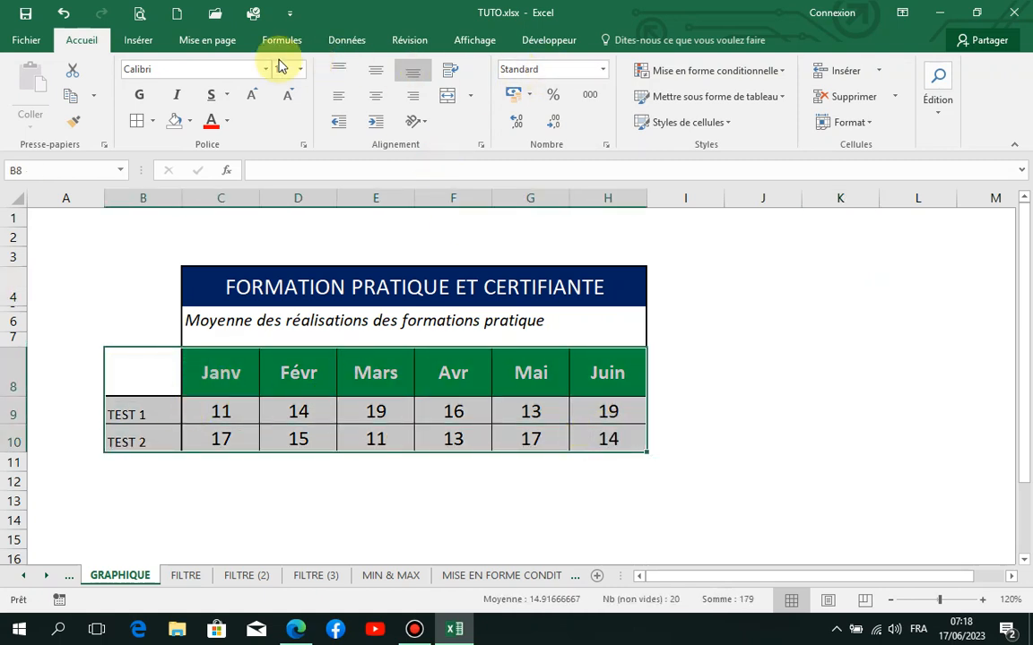
{"action": "left_click", "coordinate": [144, 42]}
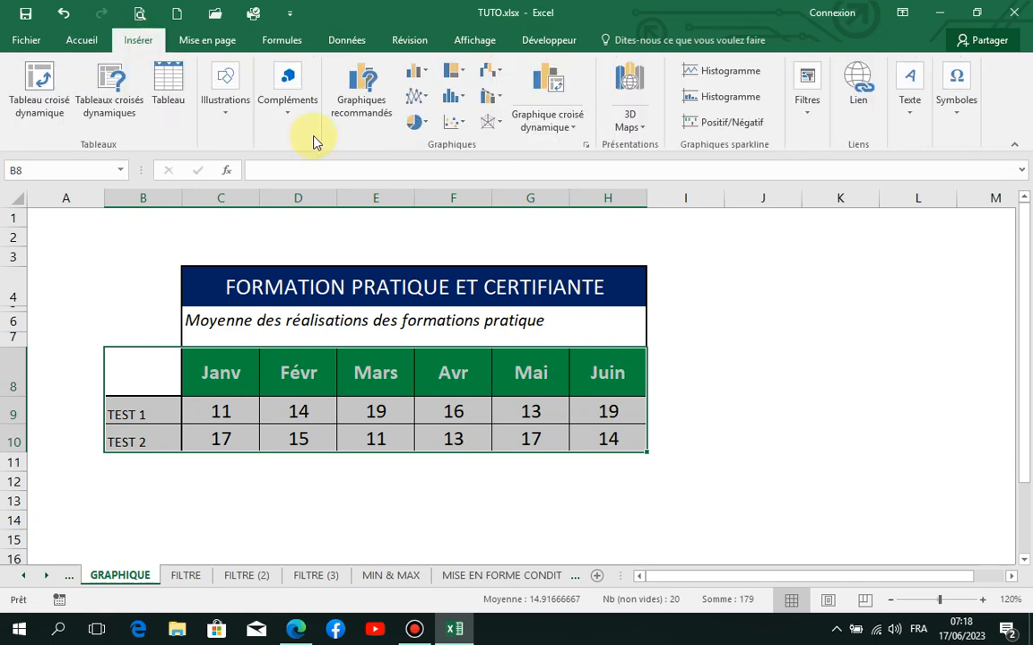
{"action": "left_click", "coordinate": [377, 103]}
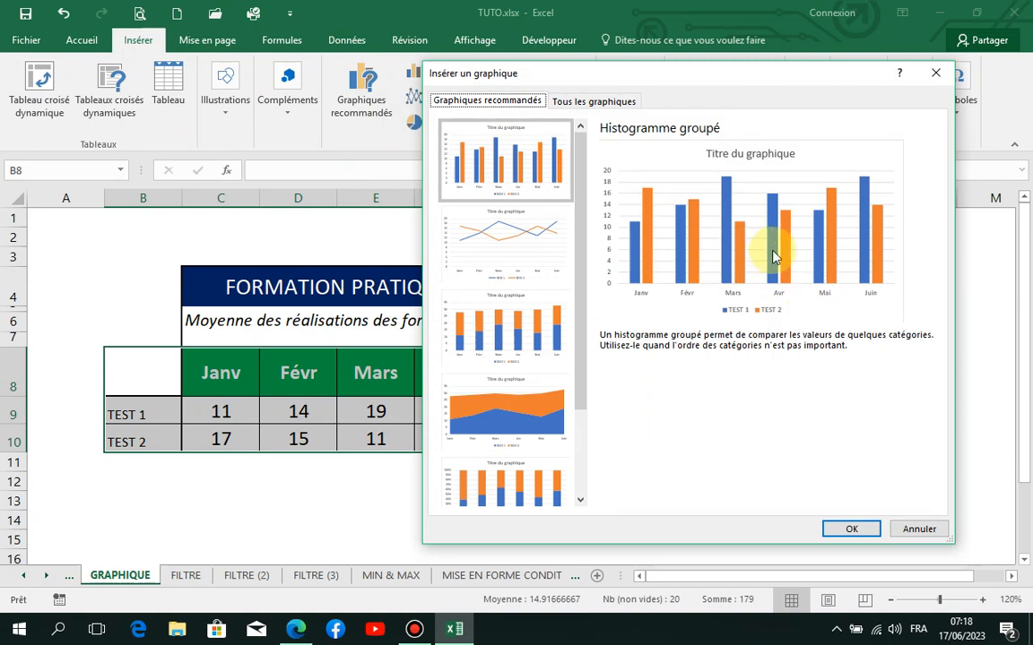
{"action": "left_click", "coordinate": [851, 530]}
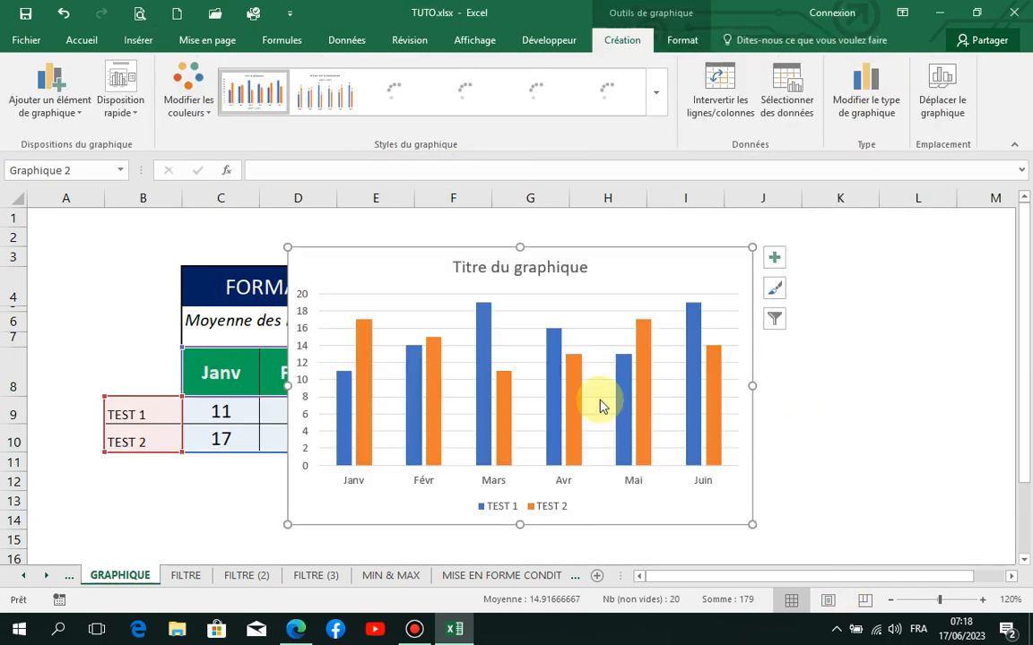
{"action": "left_click_drag", "start_coordinate": [622, 265], "coordinate": [802, 242]}
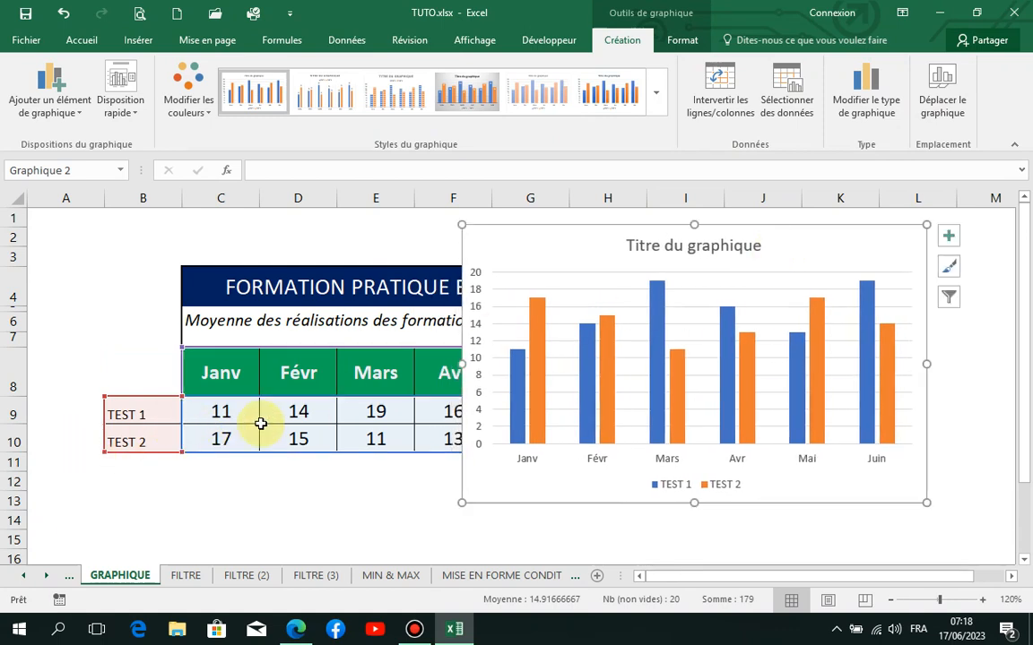
- Examine the chart's legend and the TEST 1 series' effects and series options, and close them without changing anything
{"action": "left_click", "coordinate": [731, 490]}
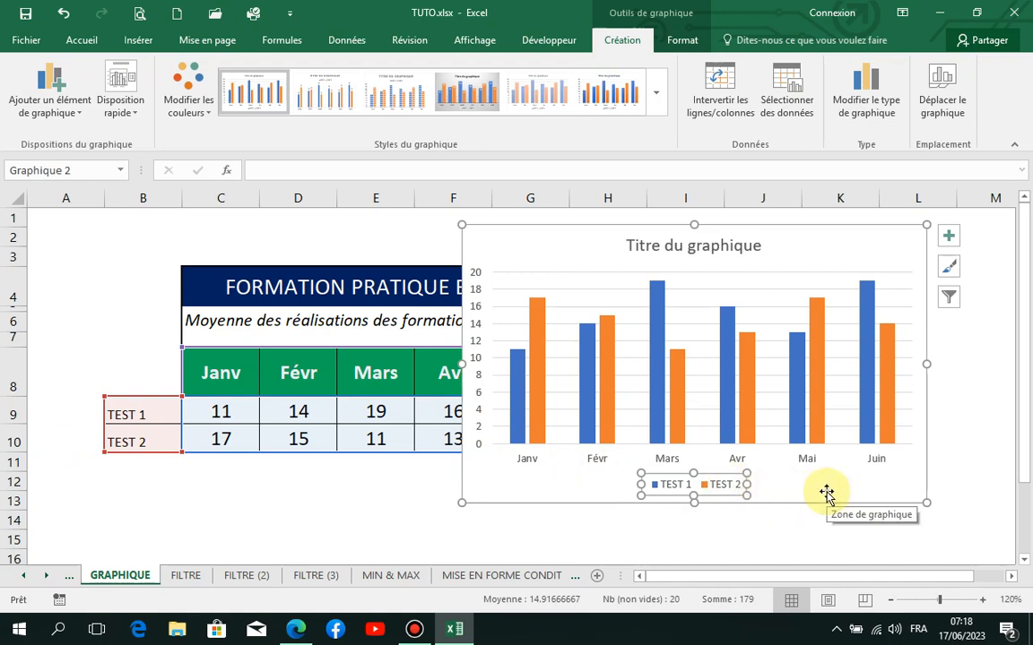
{"action": "left_click", "coordinate": [786, 491]}
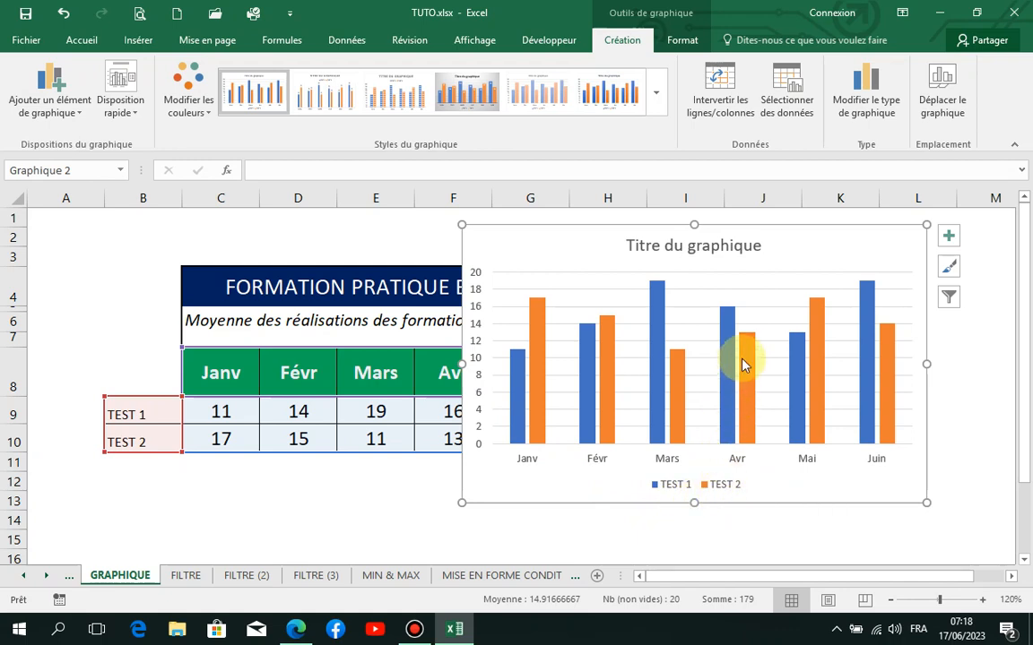
{"action": "left_click", "coordinate": [520, 414]}
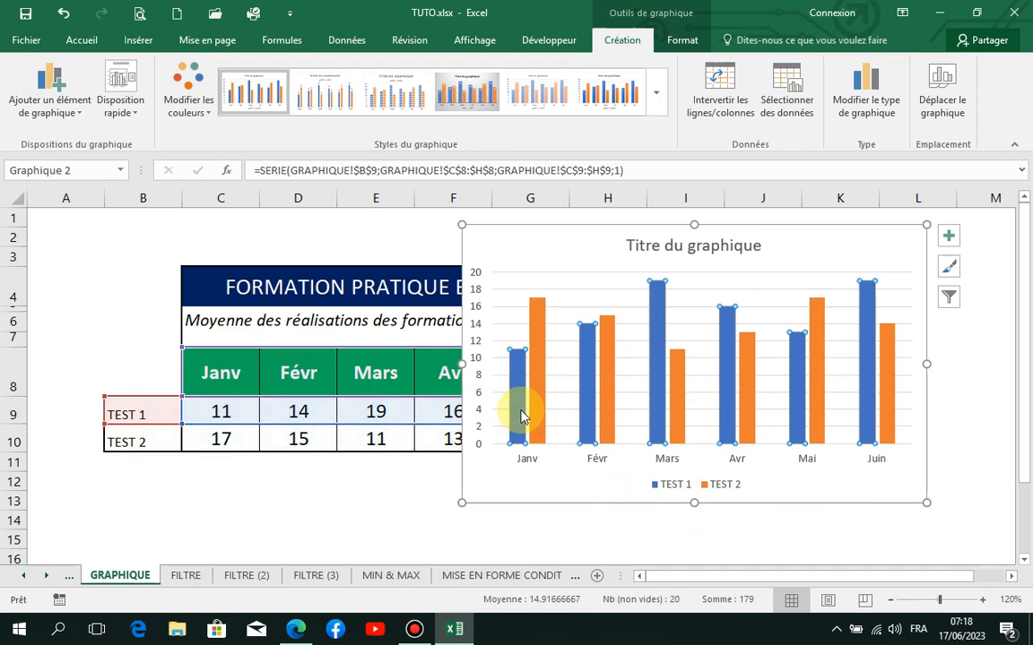
{"action": "right_click", "coordinate": [521, 415]}
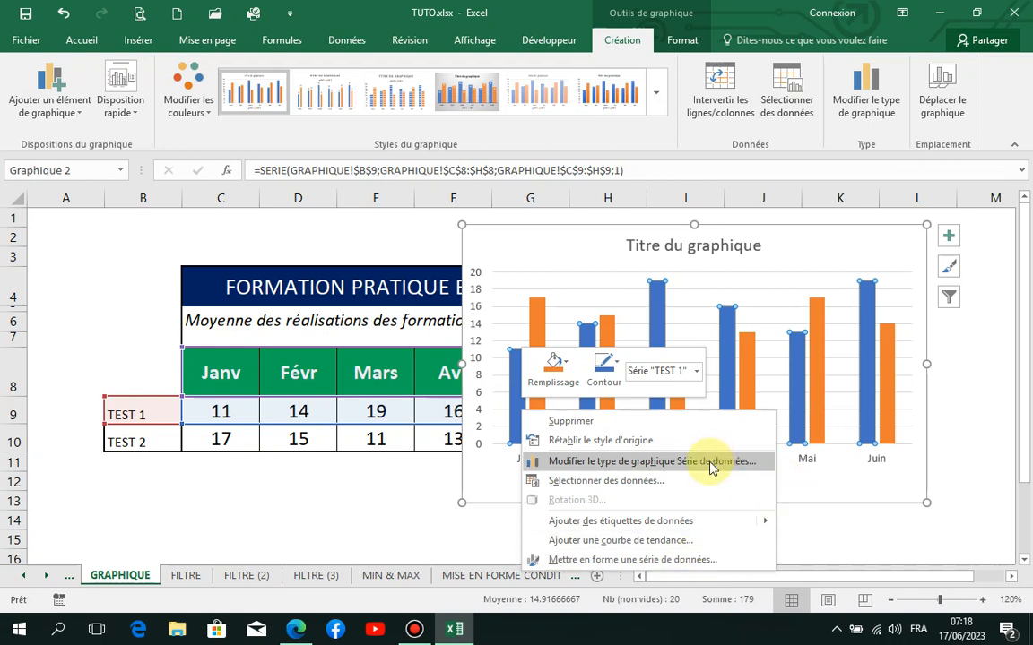
{"action": "left_click", "coordinate": [725, 561]}
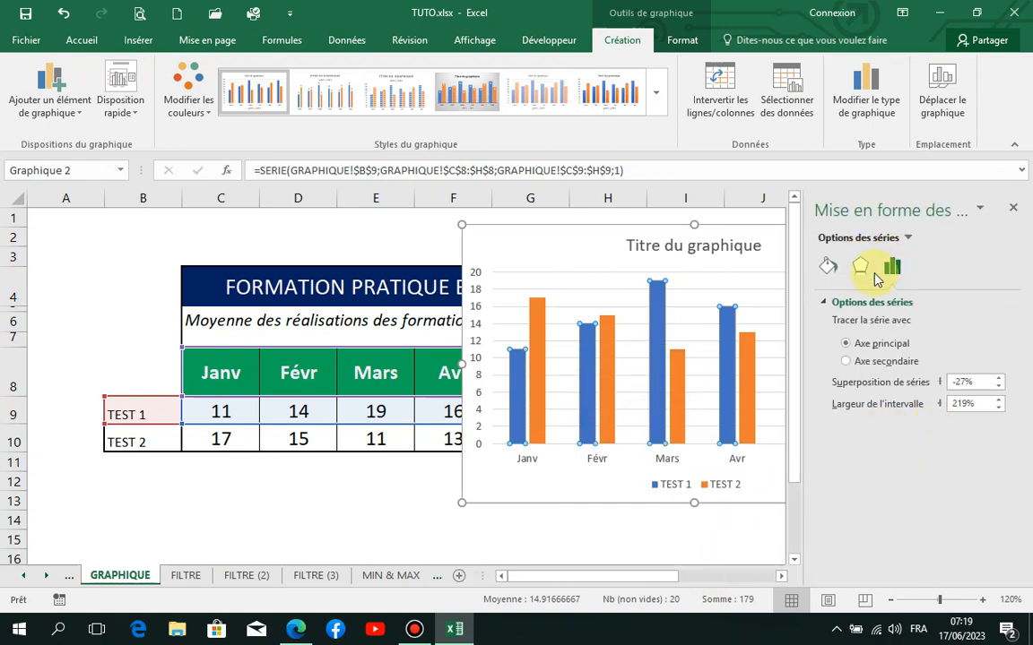
{"action": "left_click", "coordinate": [861, 271]}
{"action": "left_click", "coordinate": [892, 266]}
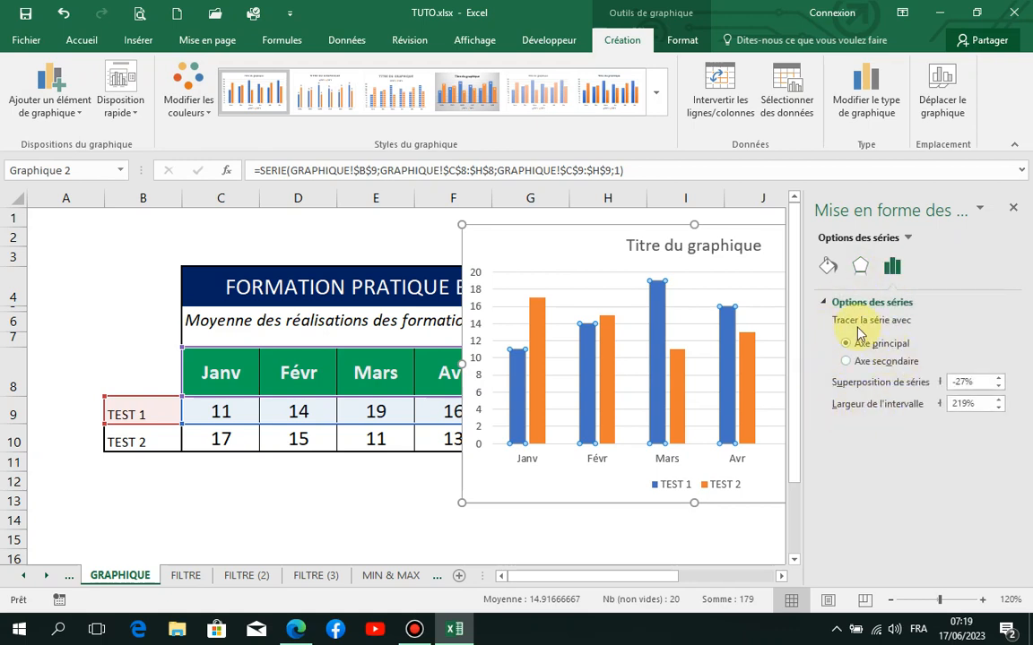
{"action": "left_click", "coordinate": [1013, 212]}
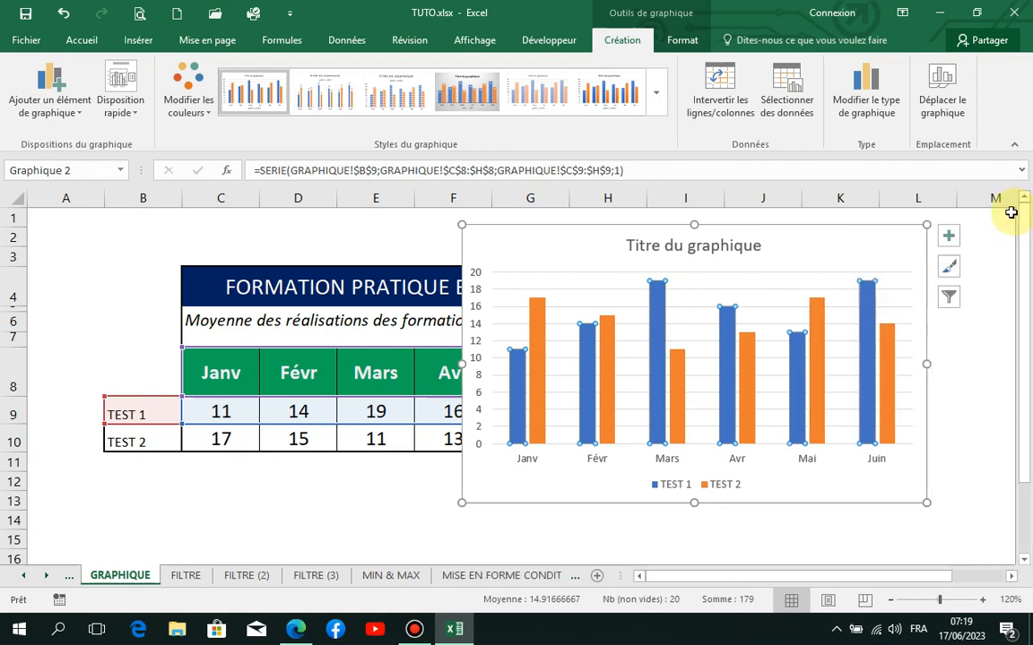
- Look over the chart area formatting, chart styles, addable chart elements and quick layouts without applying any
{"action": "left_click", "coordinate": [805, 249]}
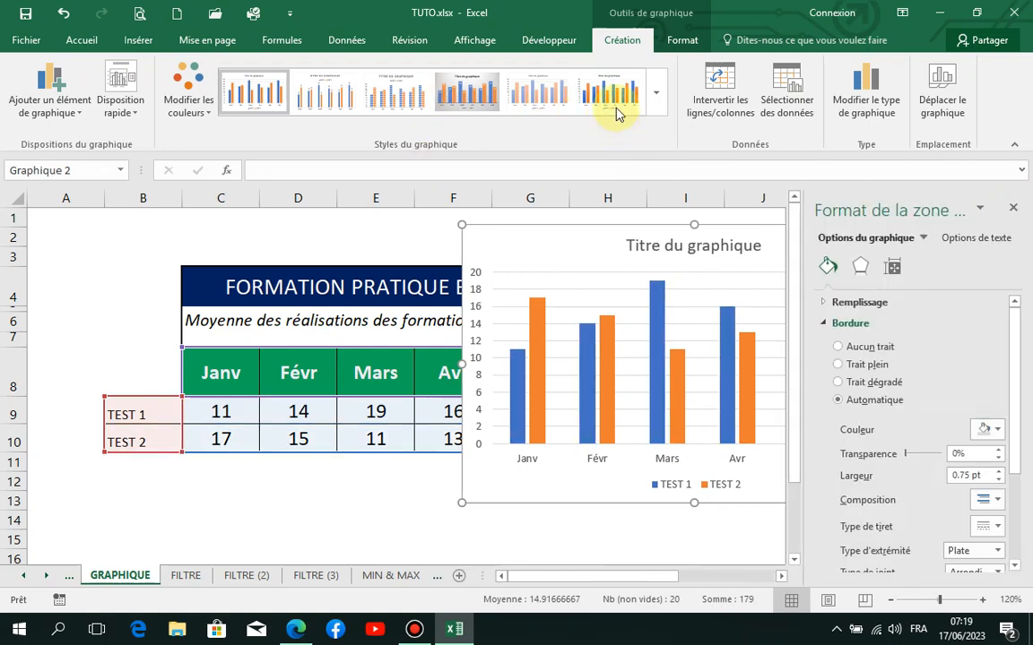
{"action": "left_click", "coordinate": [610, 98]}
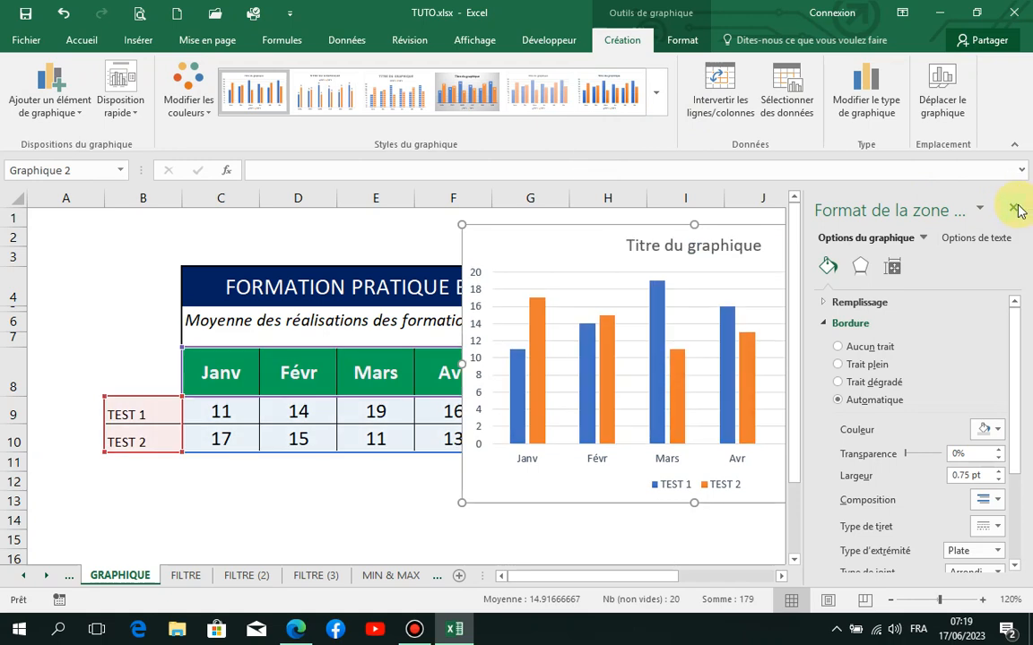
{"action": "left_click", "coordinate": [1014, 209]}
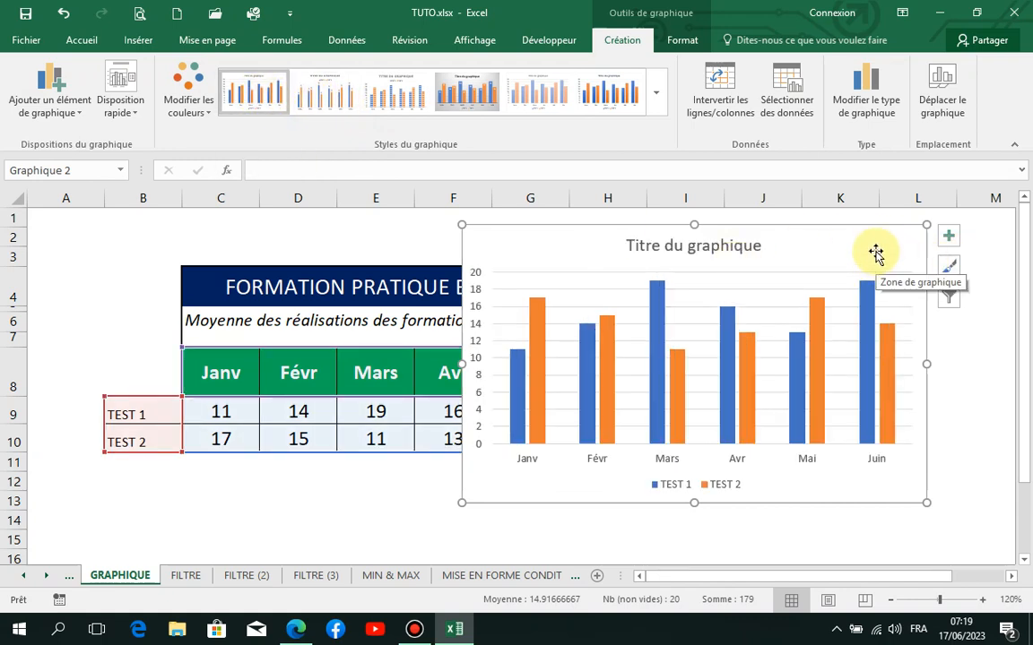
{"action": "left_click", "coordinate": [73, 113]}
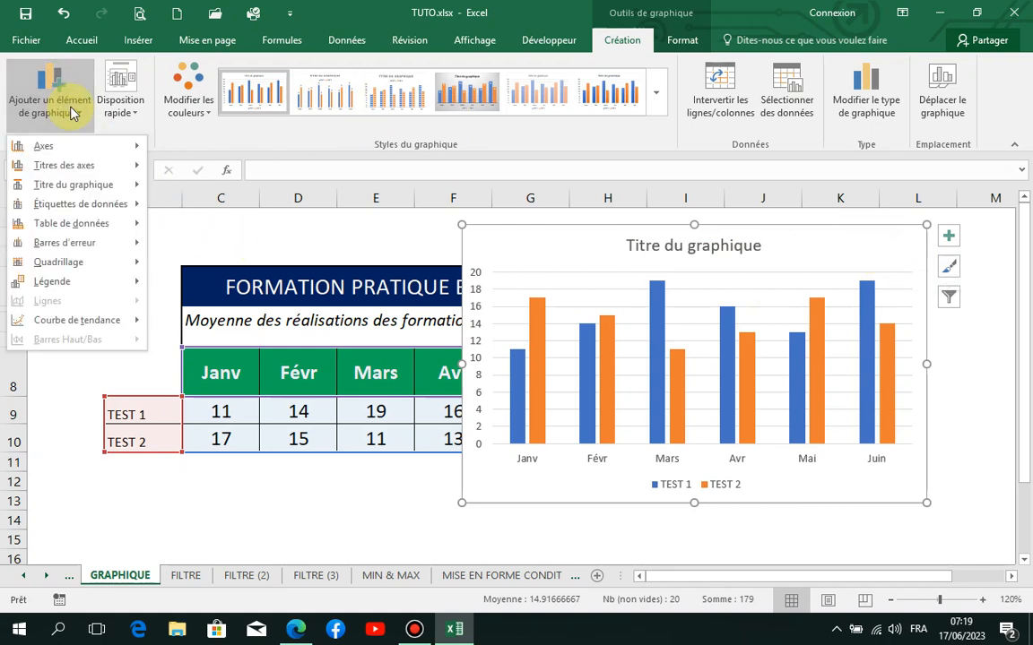
{"action": "left_click", "coordinate": [72, 113]}
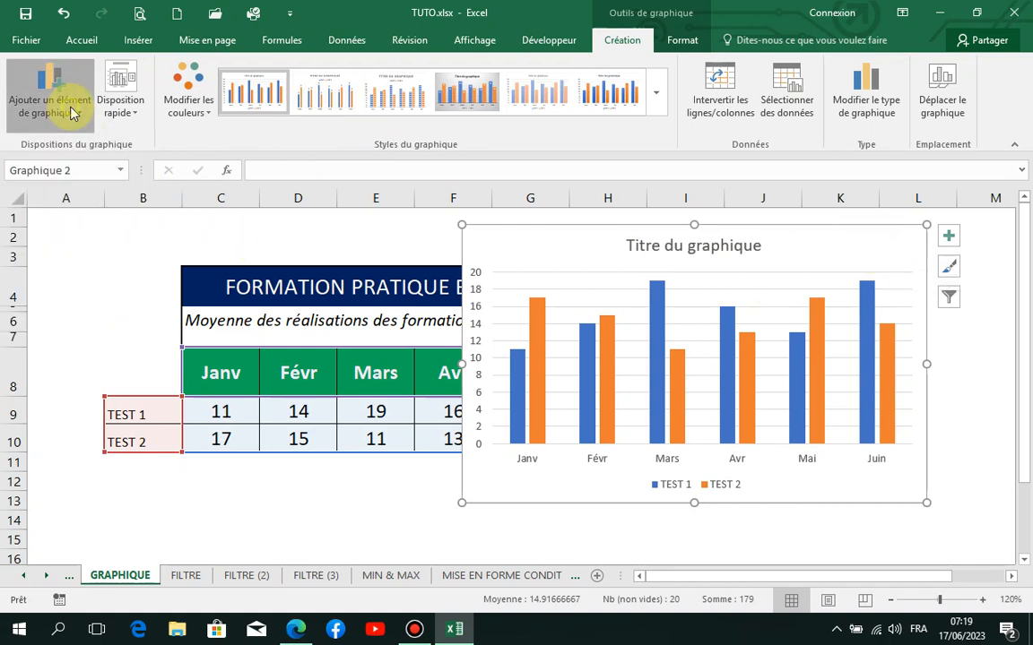
{"action": "left_click", "coordinate": [130, 115]}
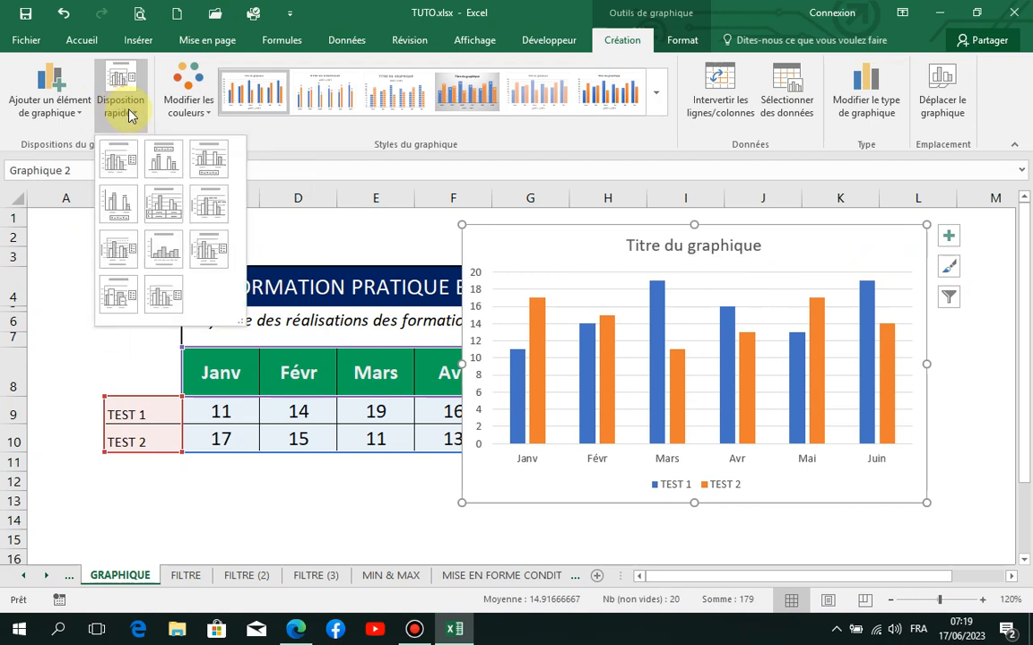
{"action": "left_click", "coordinate": [130, 115]}
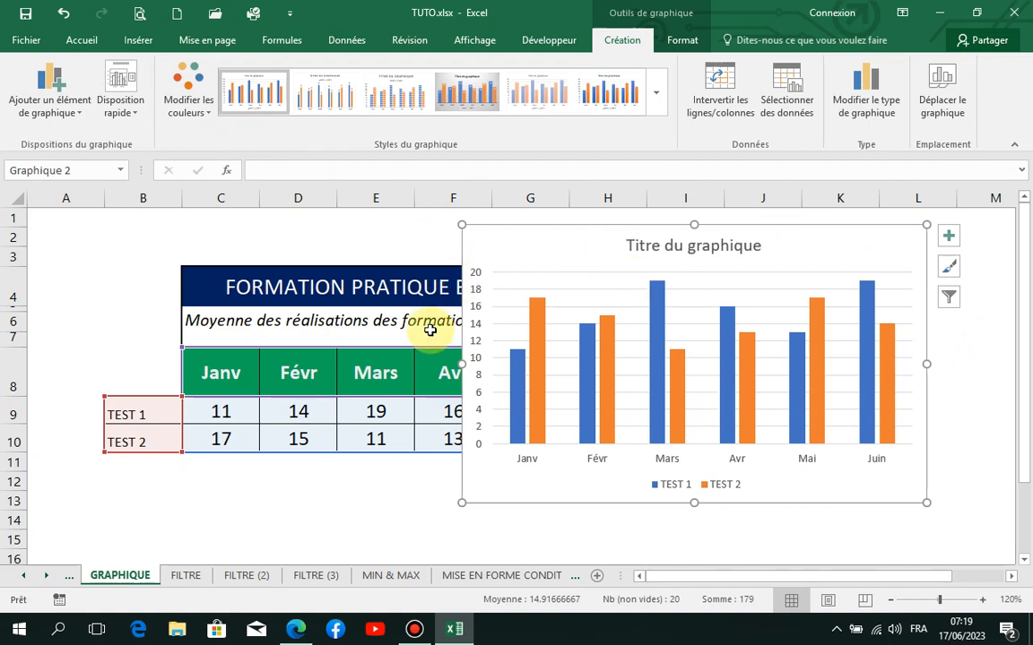
- Swap the chart's rows and columns to group the bars by test, and swap them back to months
{"action": "left_click", "coordinate": [730, 94]}
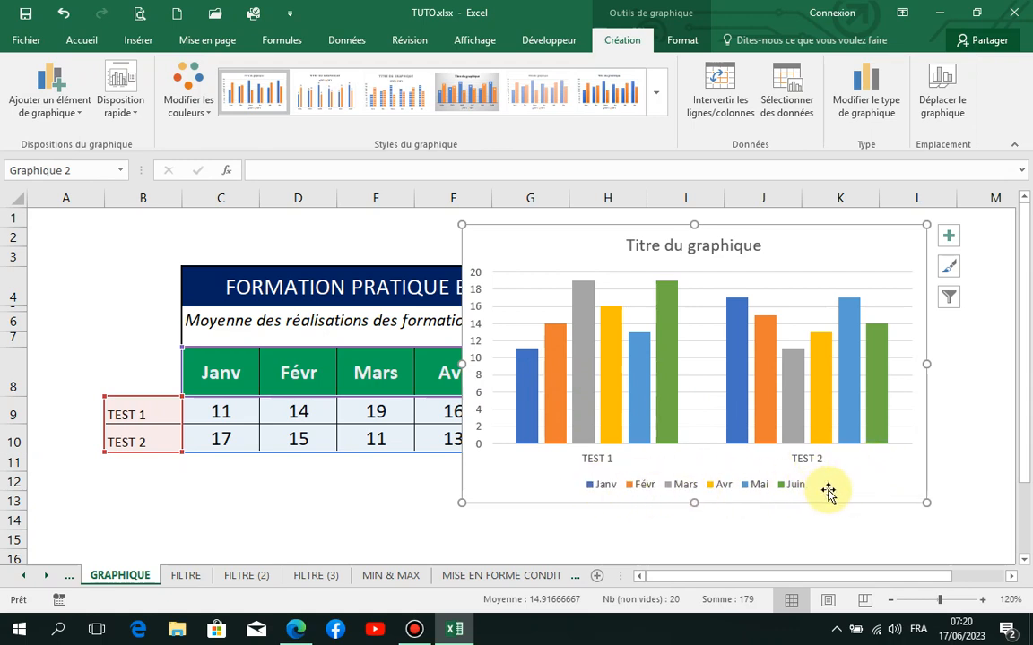
{"action": "left_click", "coordinate": [732, 98]}
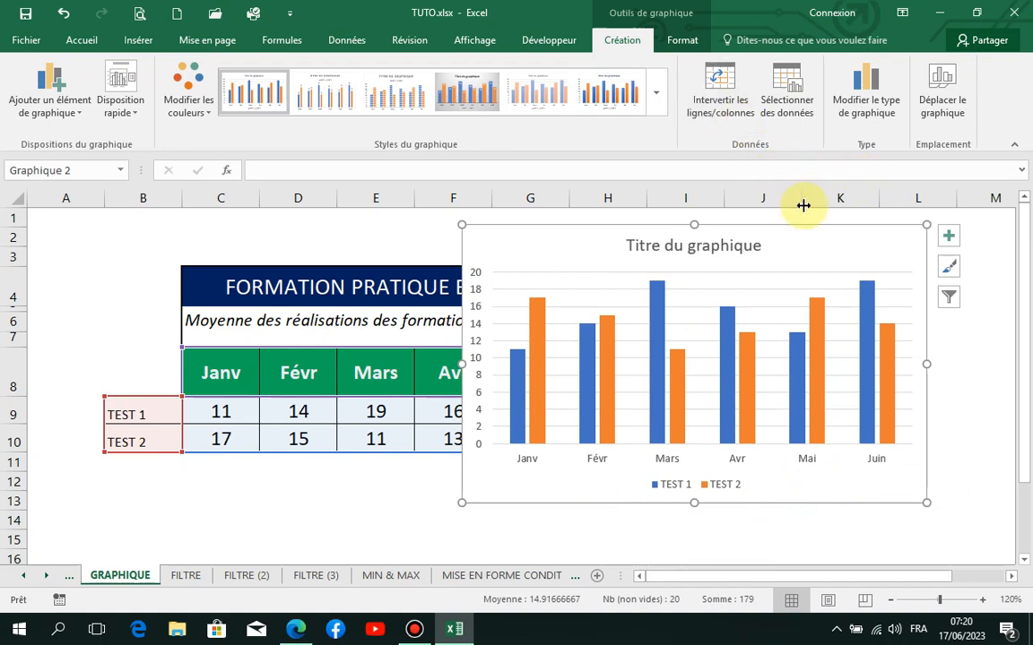
- Exclude the TEST 2 series from the chart's data source, keeping only TEST 1
{"action": "left_click", "coordinate": [810, 111]}
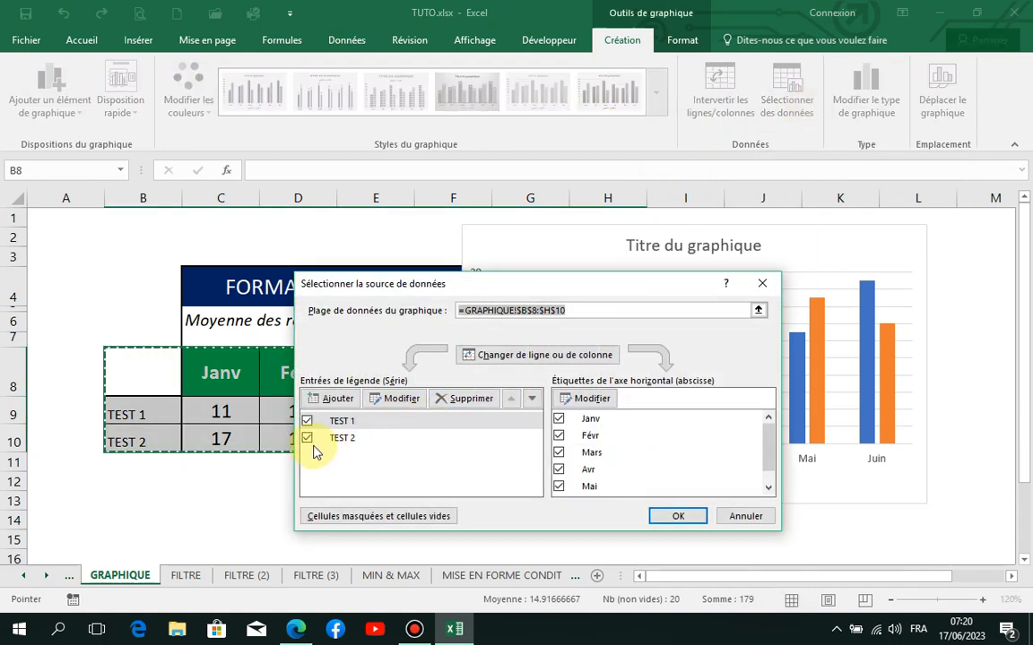
{"action": "left_click", "coordinate": [308, 439]}
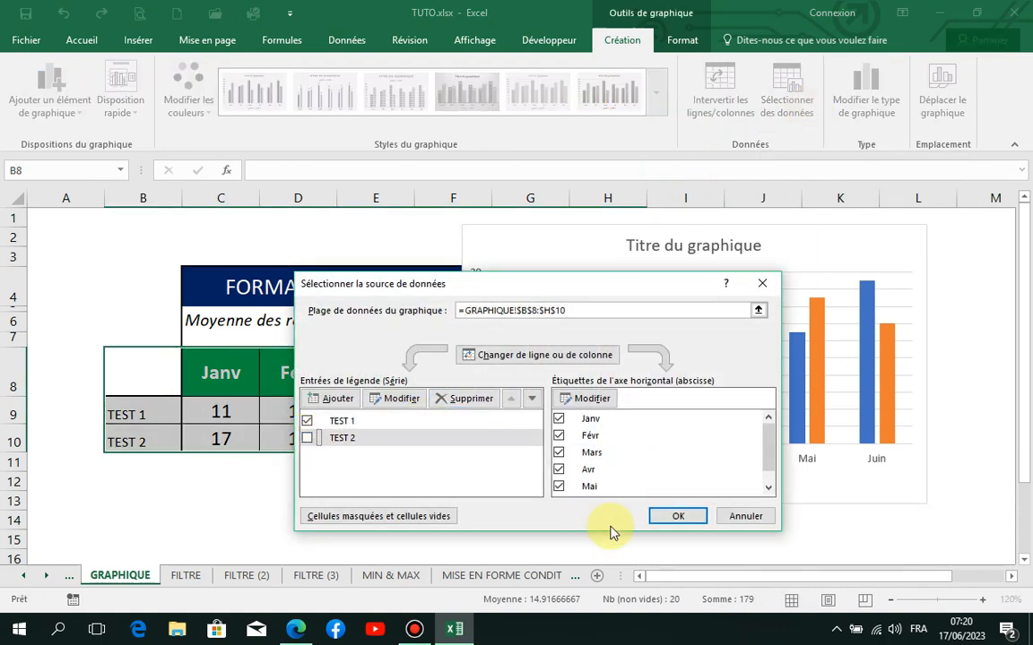
{"action": "left_click", "coordinate": [679, 517]}
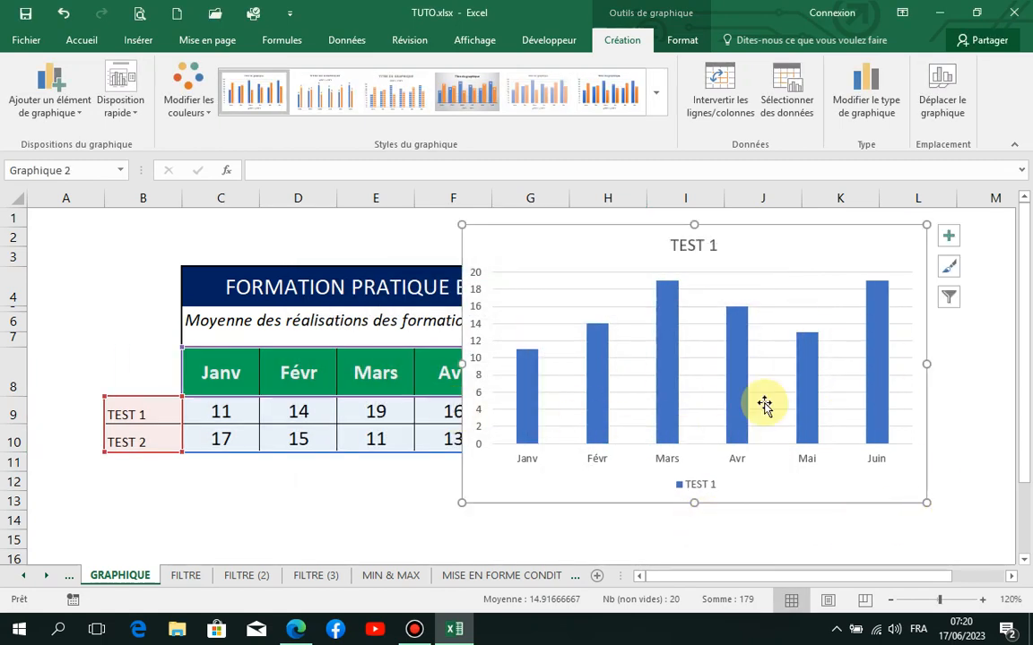
- Move the TEST 1 chart to the right of the table so that all the monthly results are uncovered
{"action": "left_click", "coordinate": [210, 415]}
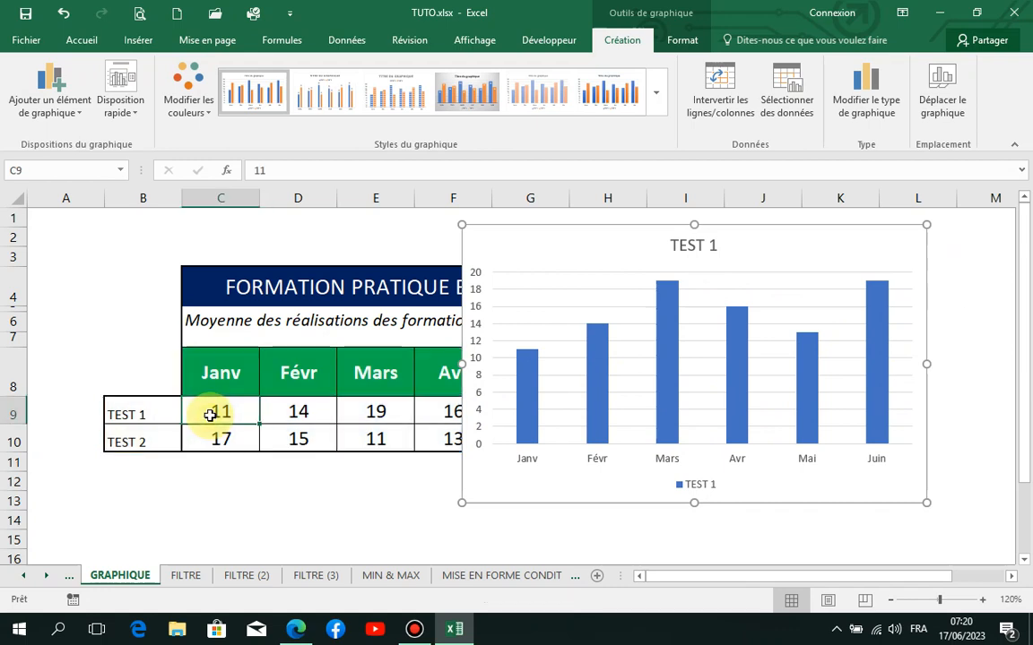
{"action": "left_click_drag", "start_coordinate": [166, 413], "coordinate": [557, 417]}
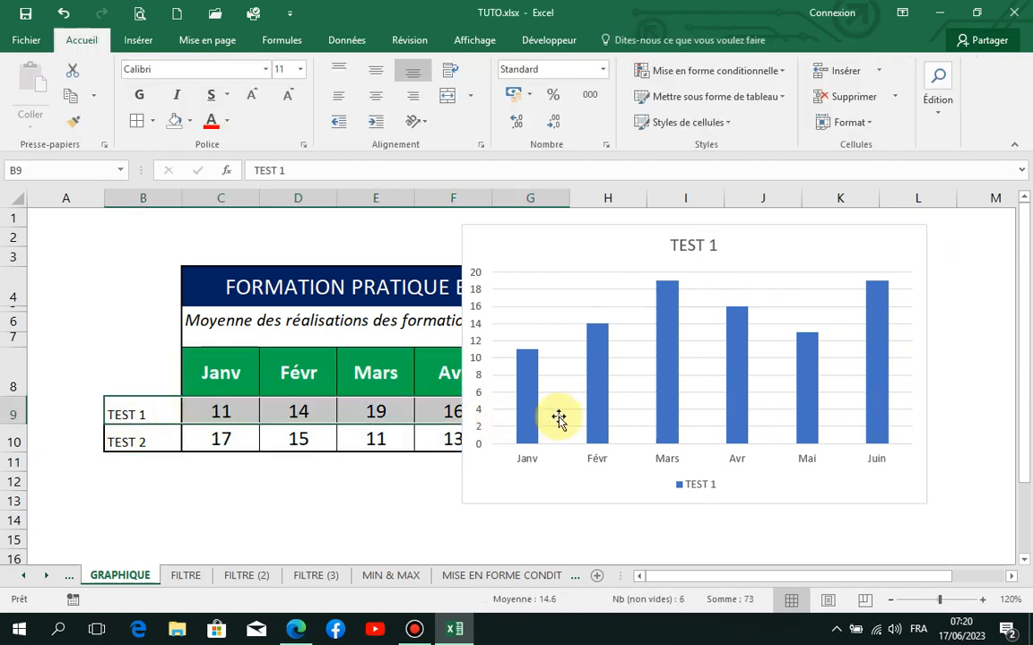
{"action": "left_click", "coordinate": [829, 252]}
{"action": "left_click_drag", "start_coordinate": [829, 252], "coordinate": [1031, 274]}
{"action": "left_click_drag", "start_coordinate": [781, 247], "coordinate": [758, 261]}
{"action": "left_click_drag", "start_coordinate": [849, 584], "coordinate": [774, 583]}
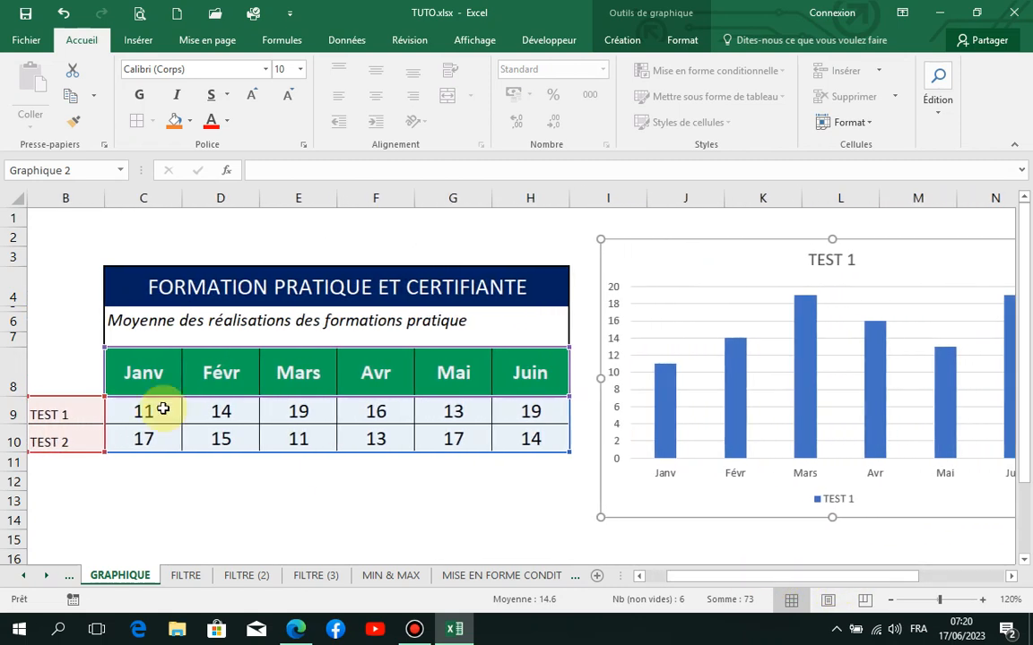
- Try to sort the TEST 1 row from A to Z with the selection expanded to the neighbouring data
{"action": "left_click_drag", "start_coordinate": [60, 417], "coordinate": [525, 411]}
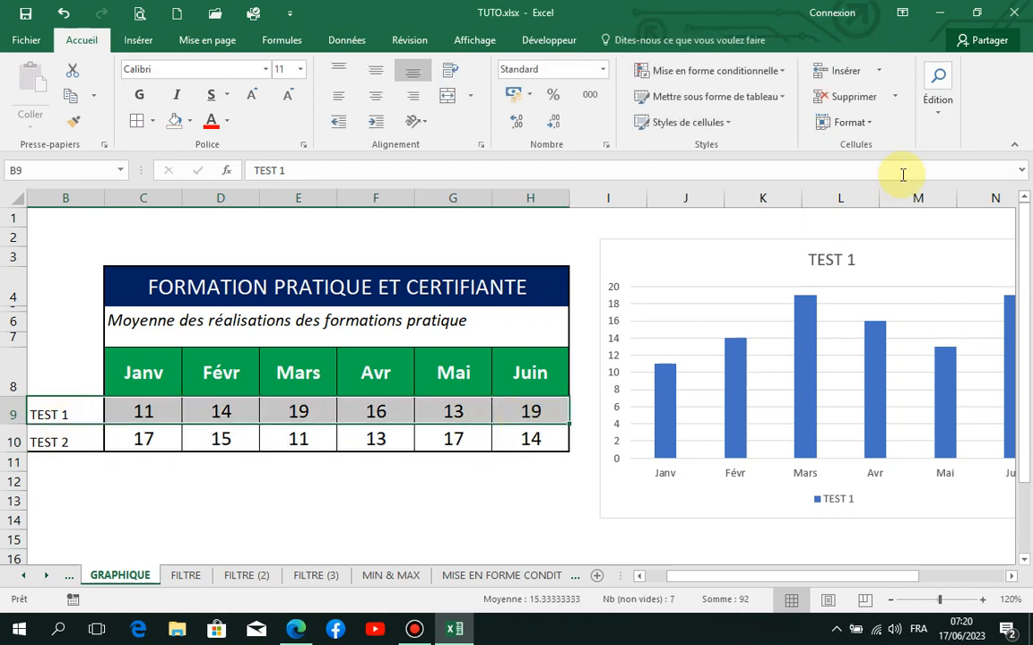
{"action": "left_click", "coordinate": [943, 114]}
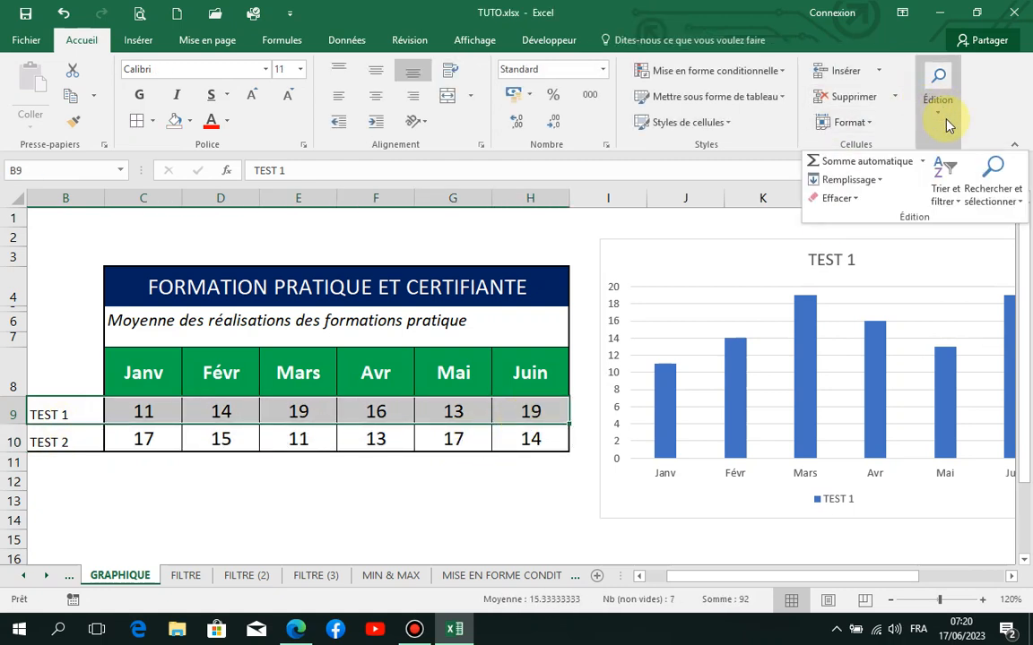
{"action": "left_click", "coordinate": [958, 198]}
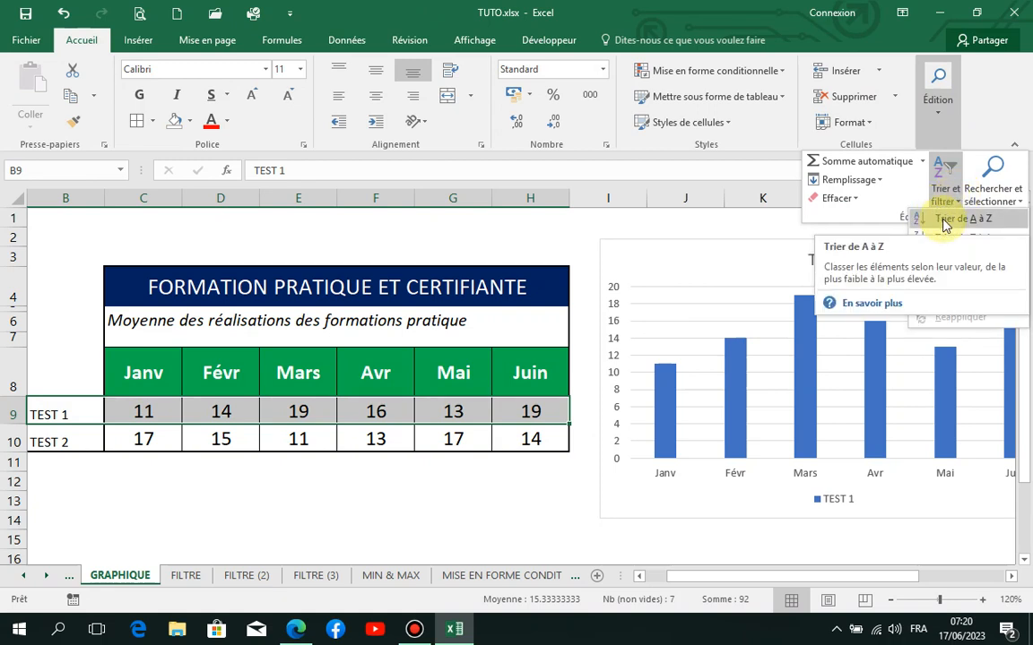
{"action": "left_click", "coordinate": [944, 222]}
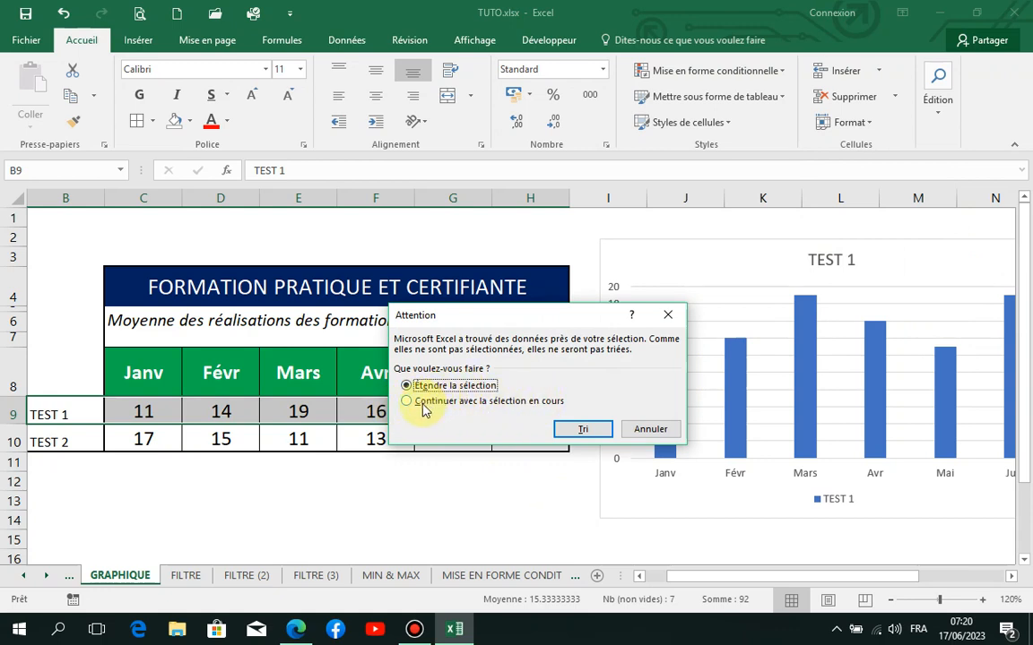
{"action": "left_click", "coordinate": [583, 431]}
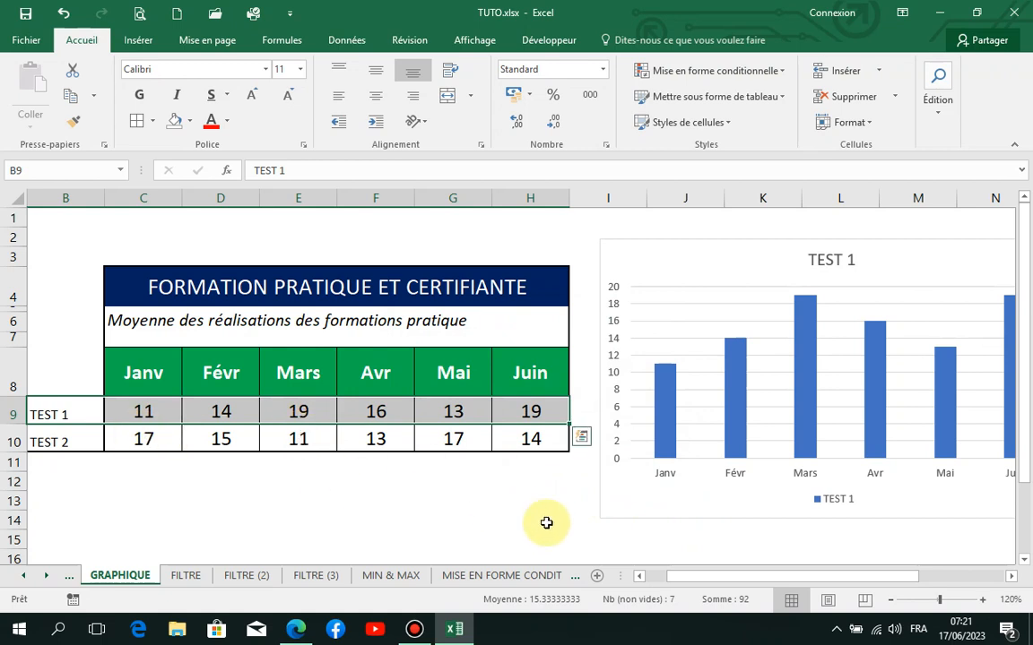
{"action": "left_click", "coordinate": [546, 523]}
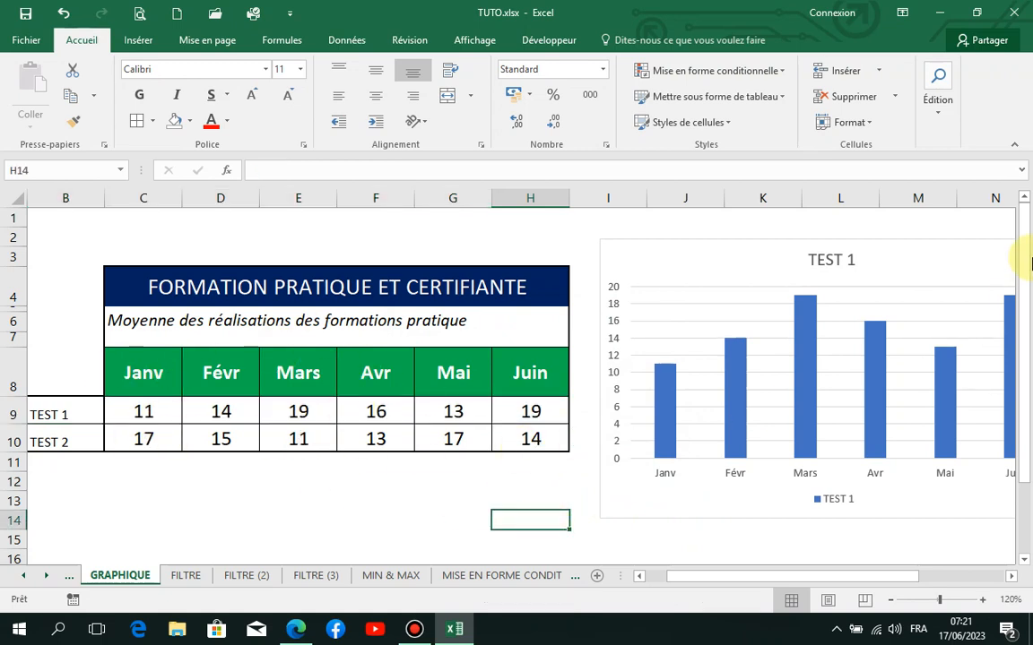
- Try to sort the month headers and TEST 1 results in C8:H9 from A to Z, repositioning the chart beside them
{"action": "left_click_drag", "start_coordinate": [872, 241], "coordinate": [615, 236]}
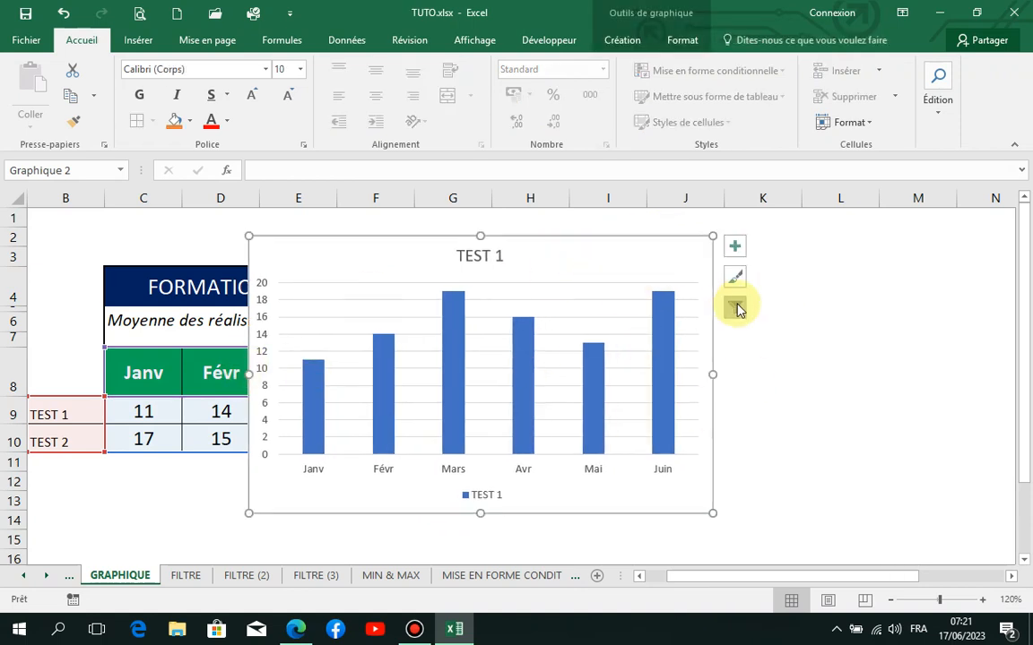
{"action": "left_click_drag", "start_coordinate": [590, 263], "coordinate": [873, 275]}
{"action": "left_click", "coordinate": [142, 370]}
{"action": "left_click_drag", "start_coordinate": [142, 370], "coordinate": [558, 417]}
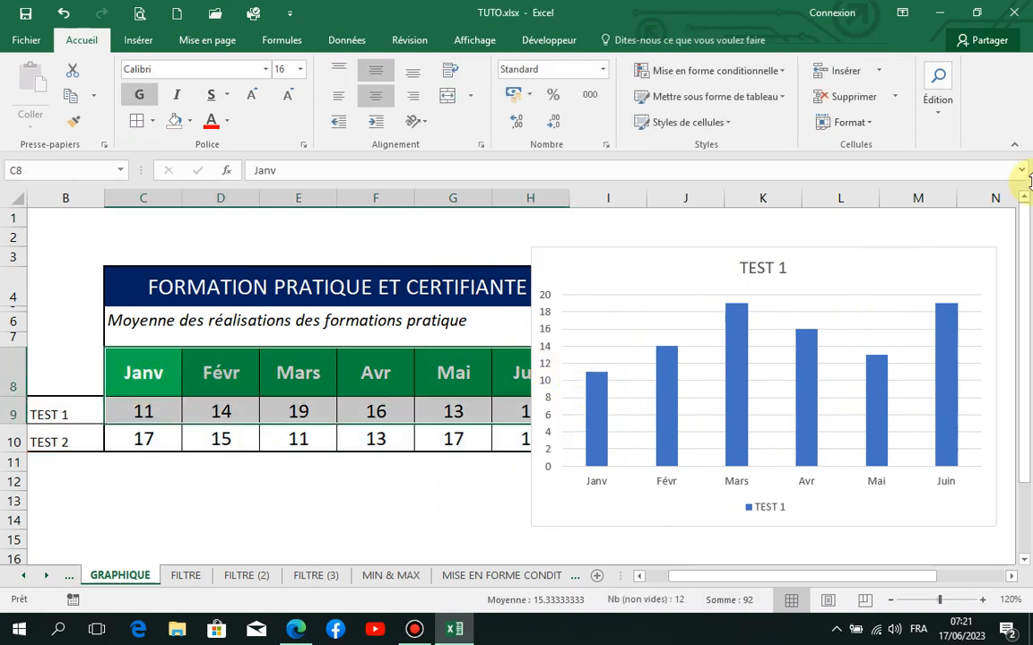
{"action": "left_click", "coordinate": [944, 108]}
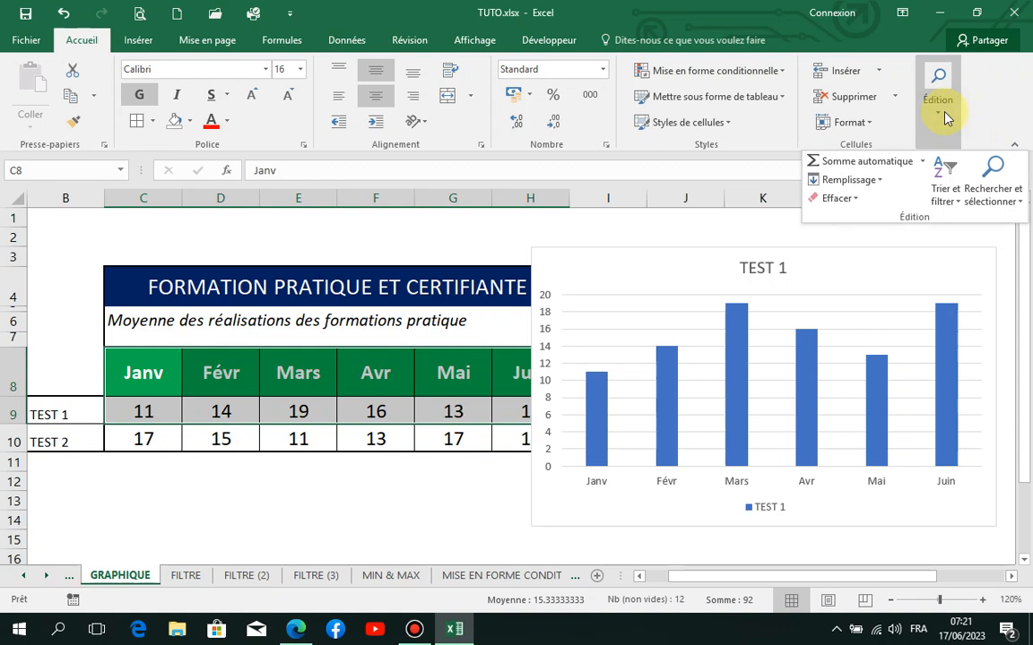
{"action": "left_click", "coordinate": [950, 199]}
{"action": "left_click", "coordinate": [946, 213]}
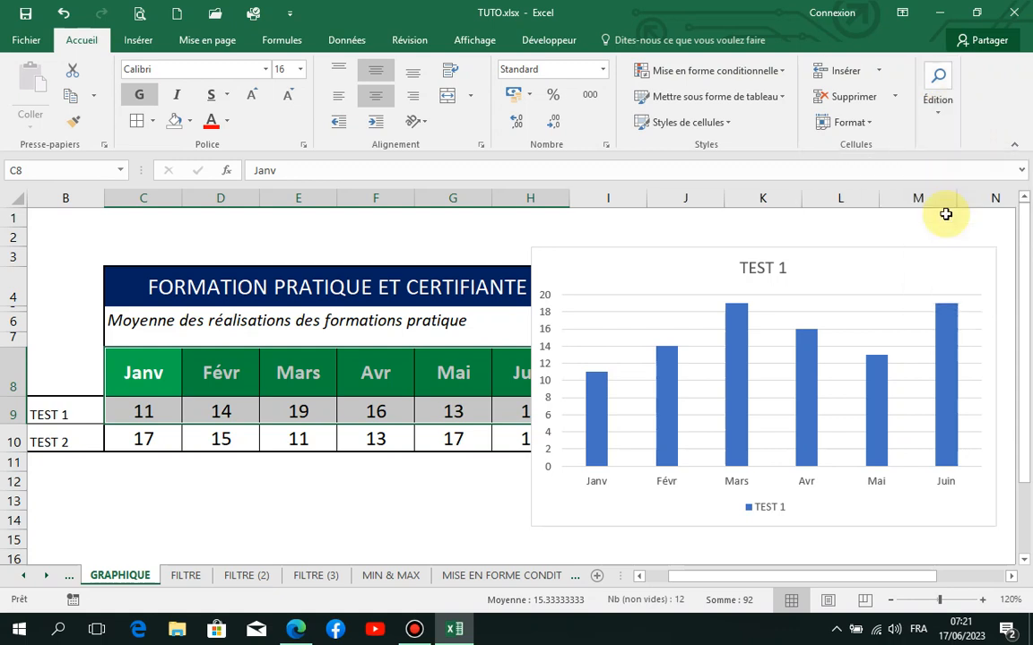
{"action": "left_click", "coordinate": [938, 127]}
{"action": "left_click", "coordinate": [955, 208]}
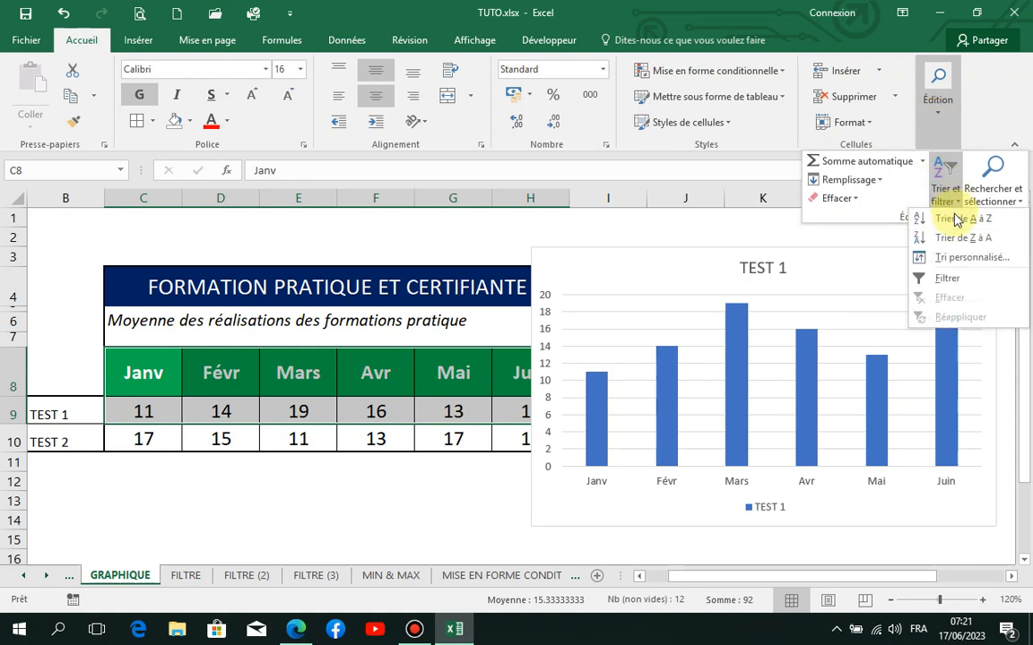
{"action": "left_click", "coordinate": [855, 214]}
- Delete the TEST 1 column chart from the sheet
{"action": "left_click_drag", "start_coordinate": [885, 282], "coordinate": [587, 276]}
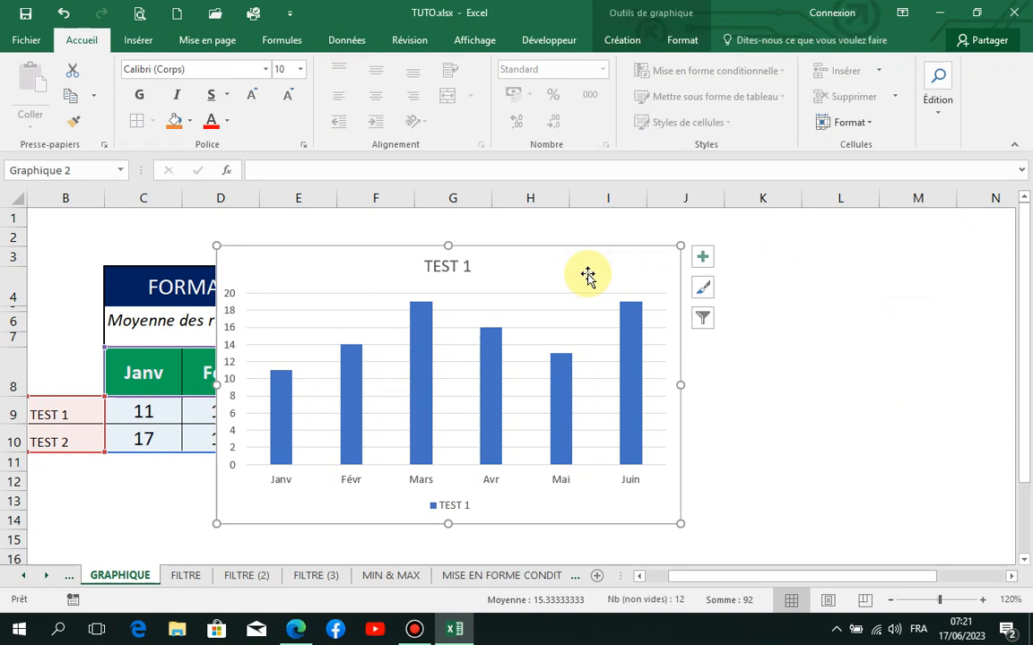
{"action": "key", "text": "Delete"}
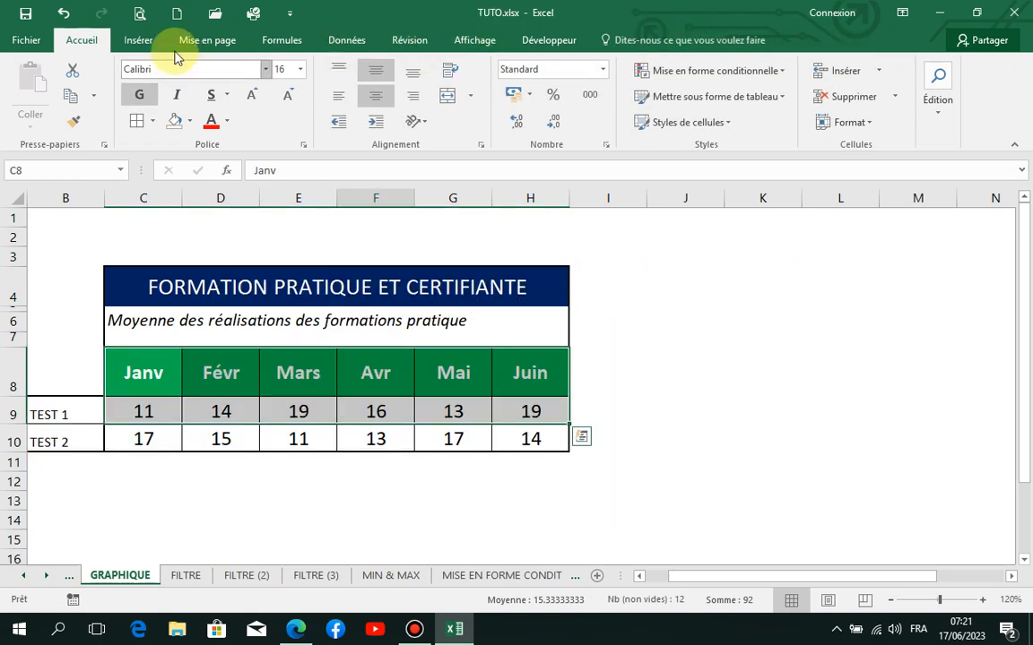
- Insert a 3D pie chart from the monthly results in B8:H10 and move it further right over the sheet
{"action": "left_click", "coordinate": [122, 353]}
{"action": "left_click_drag", "start_coordinate": [67, 364], "coordinate": [535, 440]}
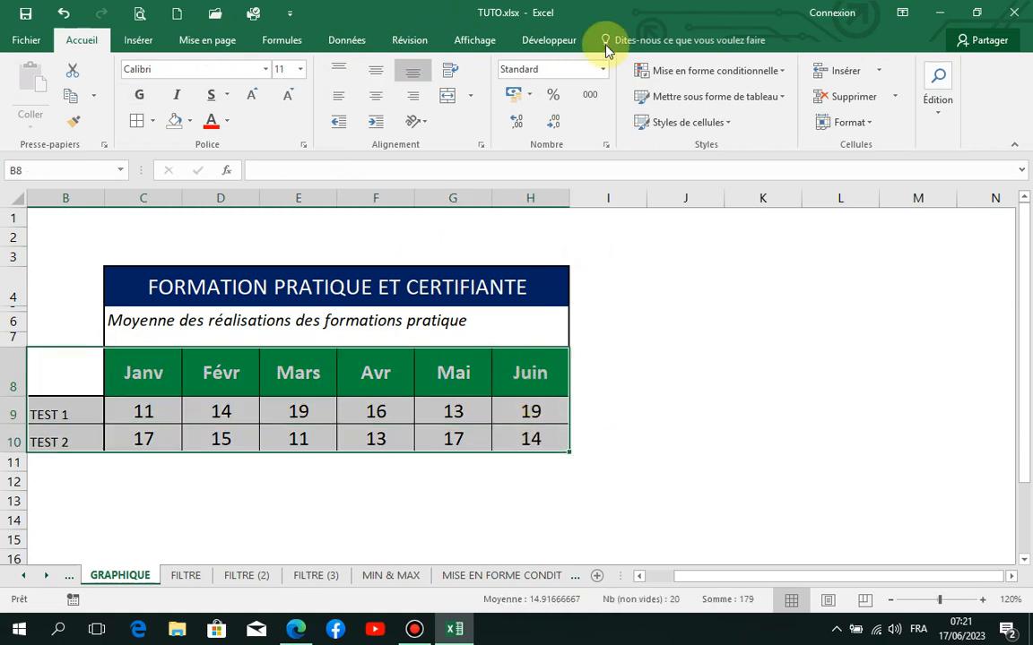
{"action": "left_click", "coordinate": [139, 41]}
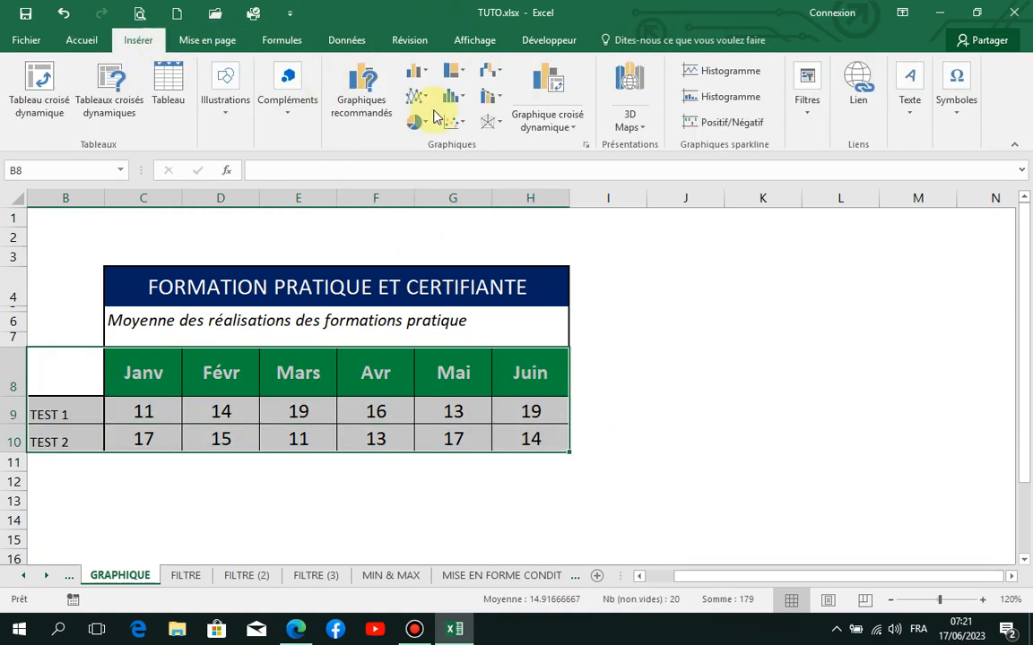
{"action": "left_click", "coordinate": [424, 79]}
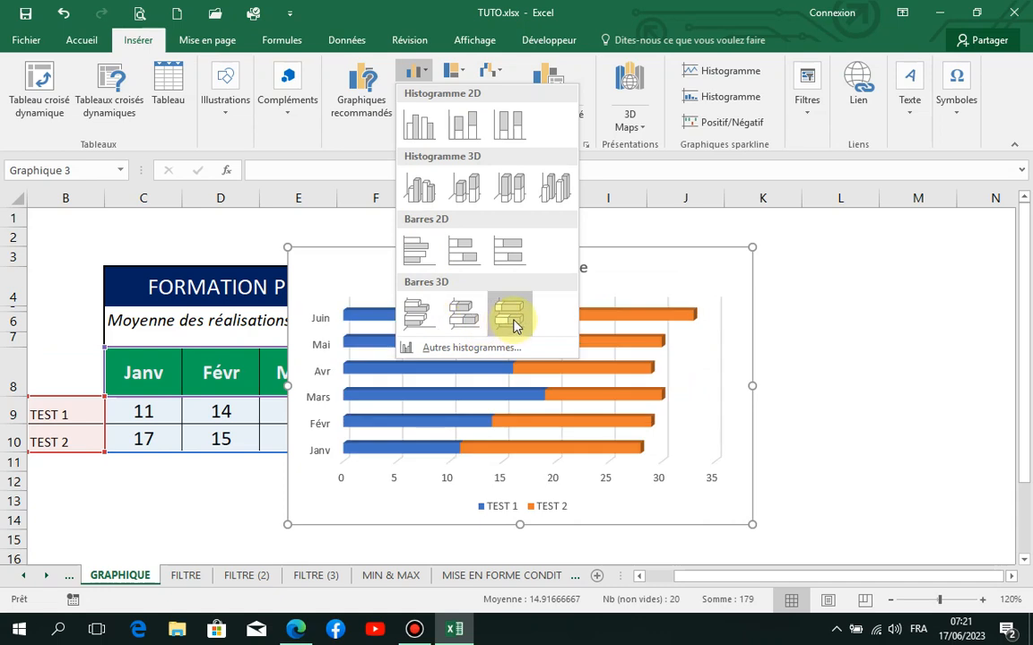
{"action": "left_click", "coordinate": [418, 79]}
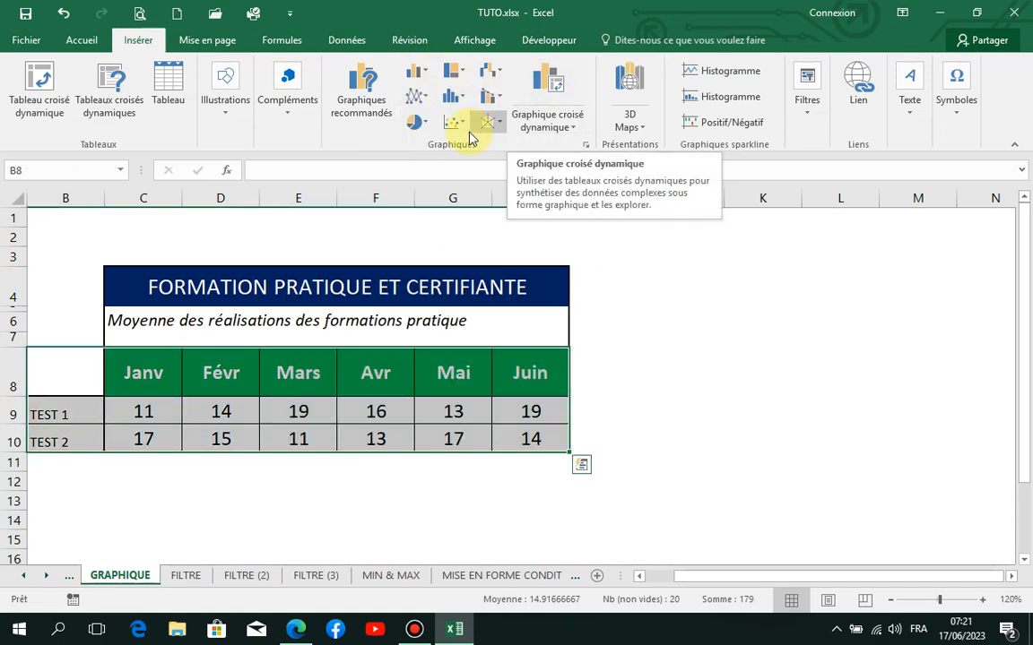
{"action": "left_click", "coordinate": [427, 124]}
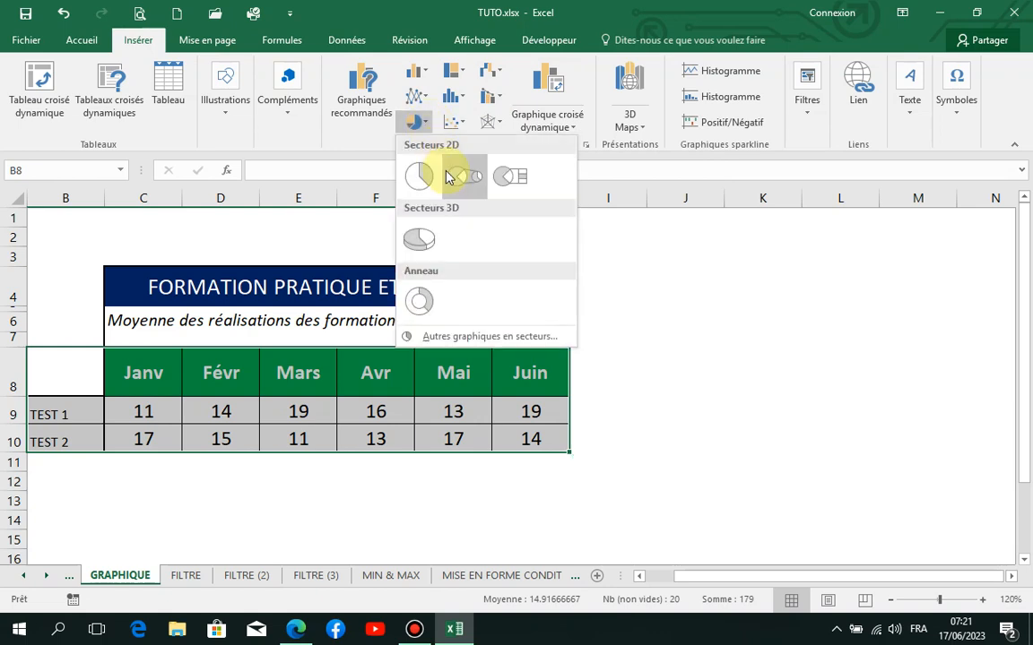
{"action": "left_click", "coordinate": [421, 234]}
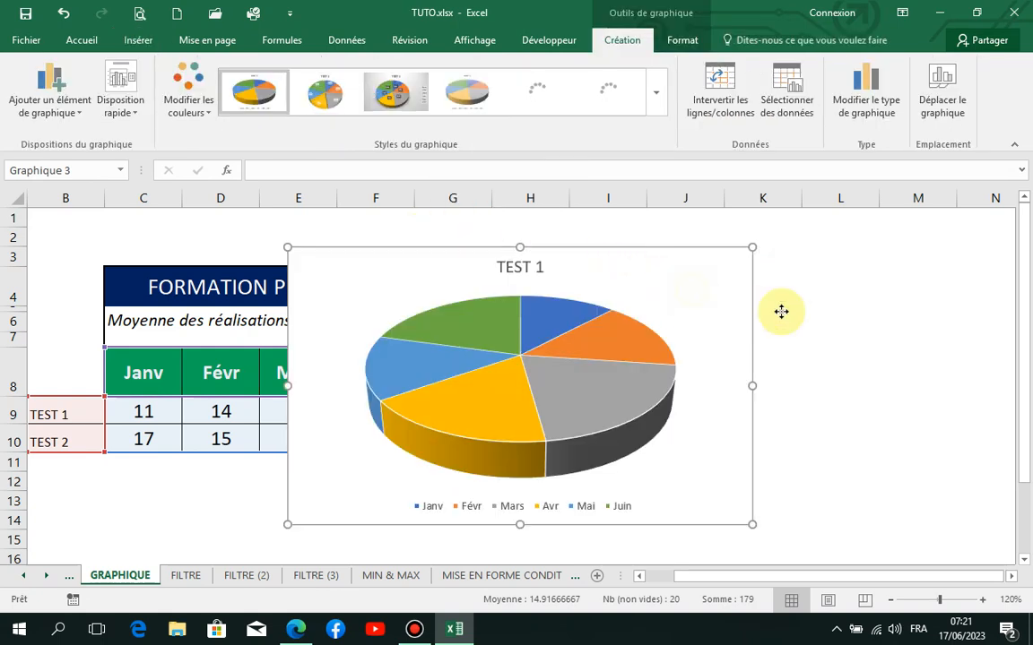
{"action": "left_click_drag", "start_coordinate": [625, 279], "coordinate": [749, 298]}
- Pull all the pie slices apart, offset the Juin slice on its own, and spread the whole pie further
{"action": "left_click_drag", "start_coordinate": [760, 360], "coordinate": [776, 350]}
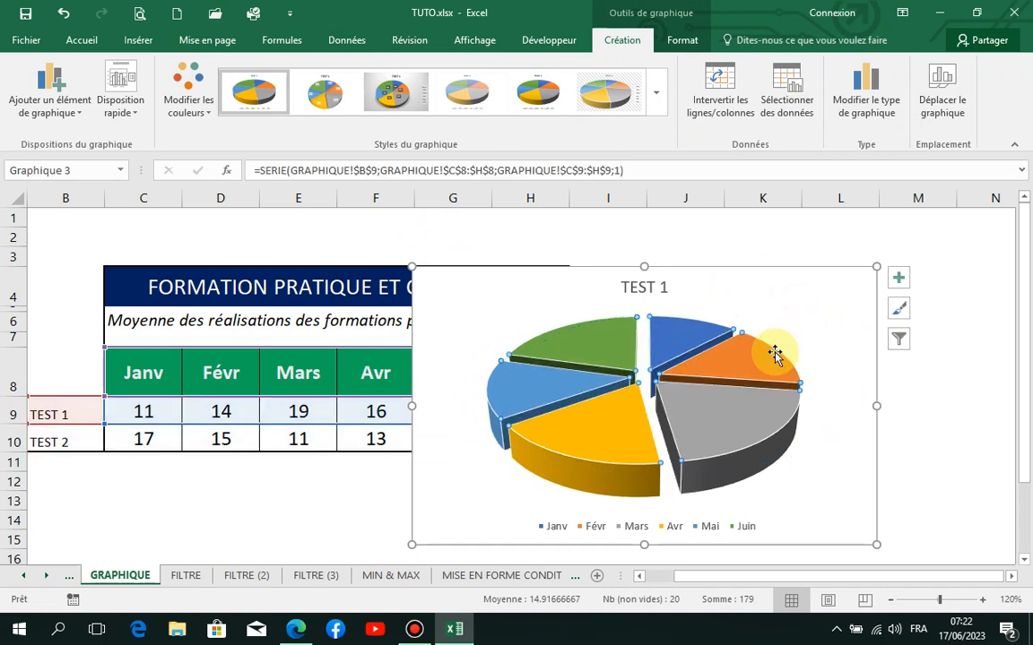
{"action": "left_click_drag", "start_coordinate": [601, 360], "coordinate": [572, 304]}
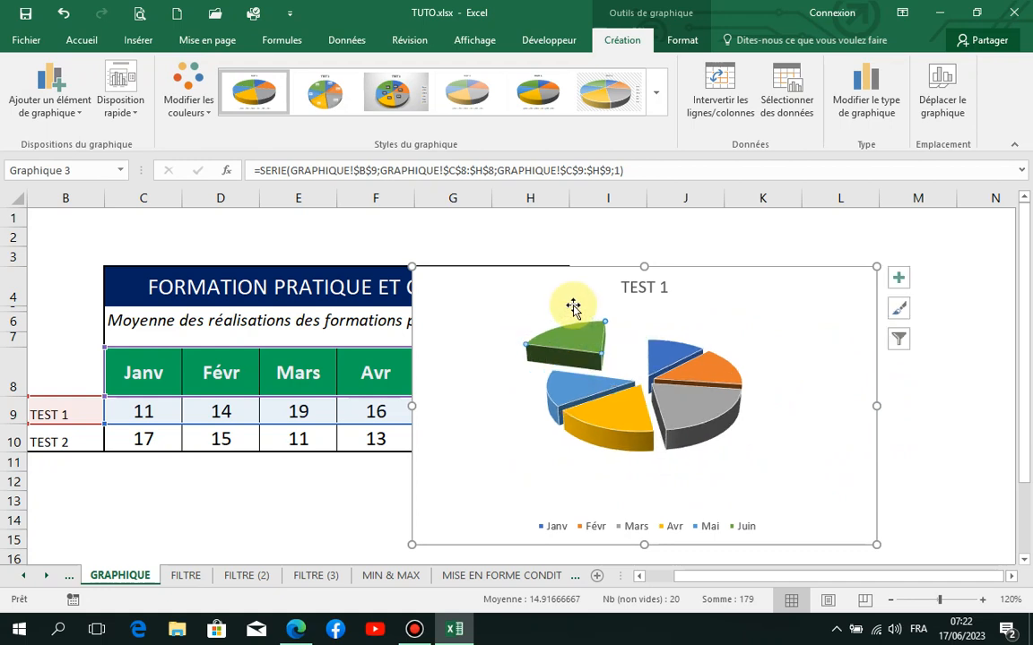
{"action": "left_click", "coordinate": [751, 432]}
{"action": "left_click", "coordinate": [586, 349]}
{"action": "left_click", "coordinate": [783, 404]}
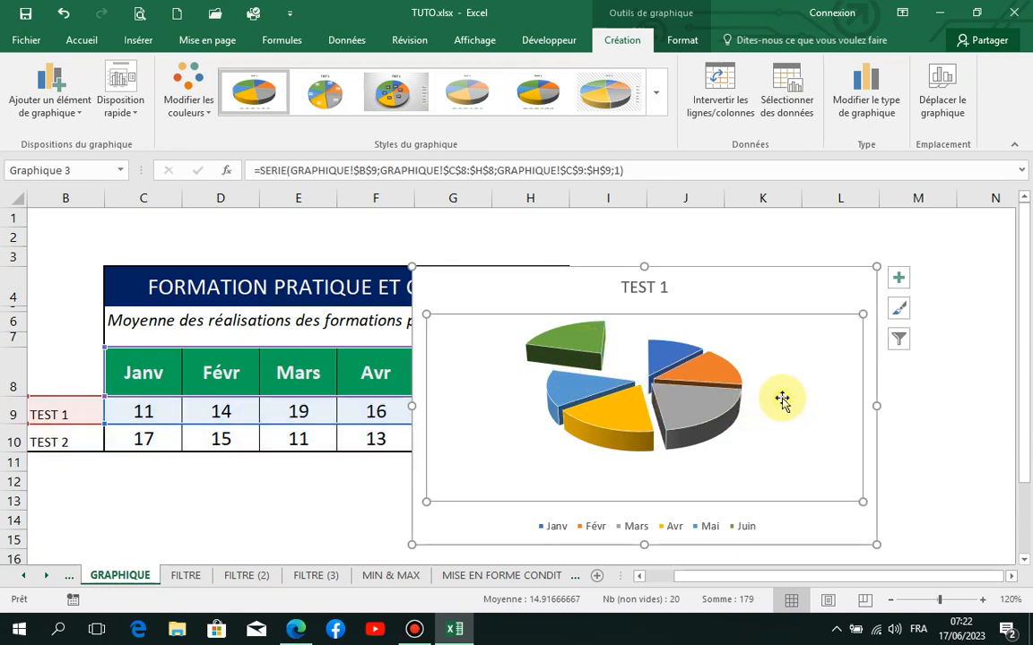
{"action": "left_click_drag", "start_coordinate": [710, 414], "coordinate": [739, 448]}
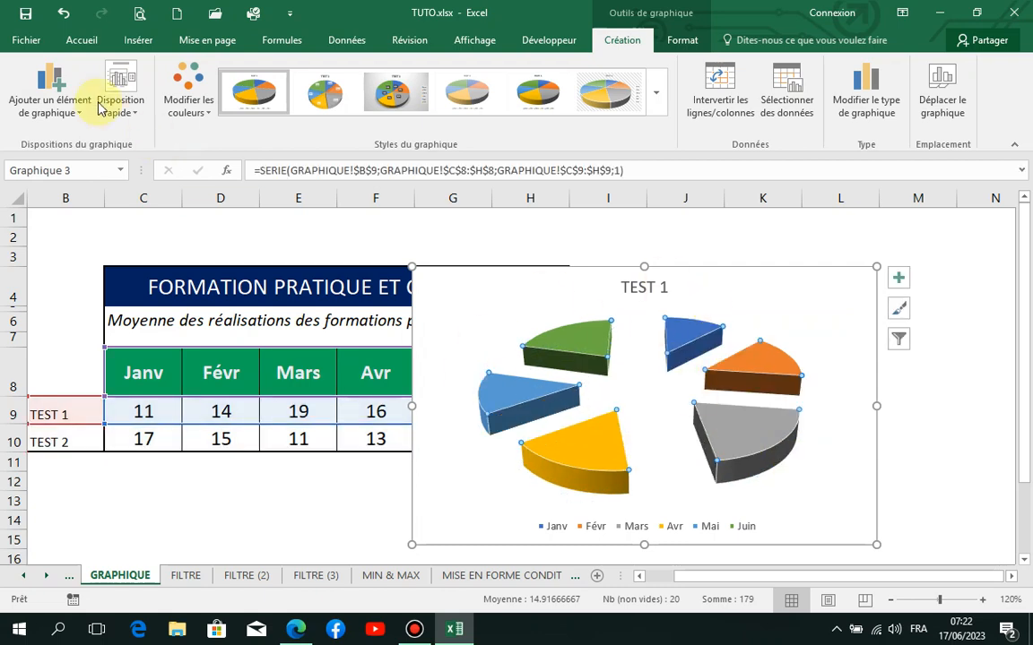
- Undo the slice separations to make the pie whole again
{"action": "left_click", "coordinate": [63, 18]}
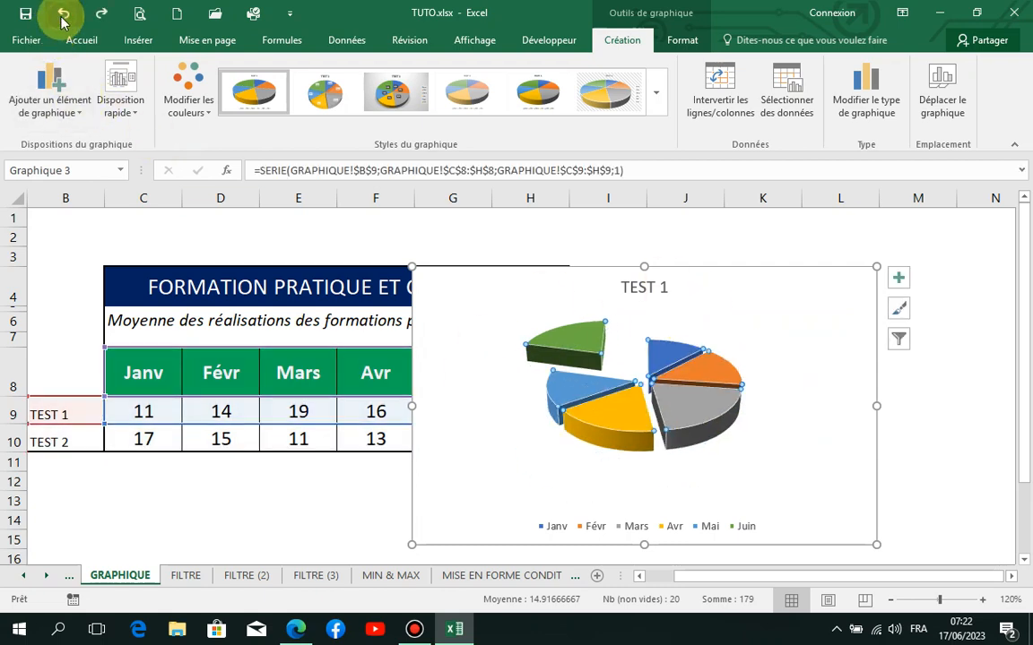
{"action": "left_click", "coordinate": [63, 18]}
{"action": "left_click", "coordinate": [63, 18]}
{"action": "left_click", "coordinate": [62, 17]}
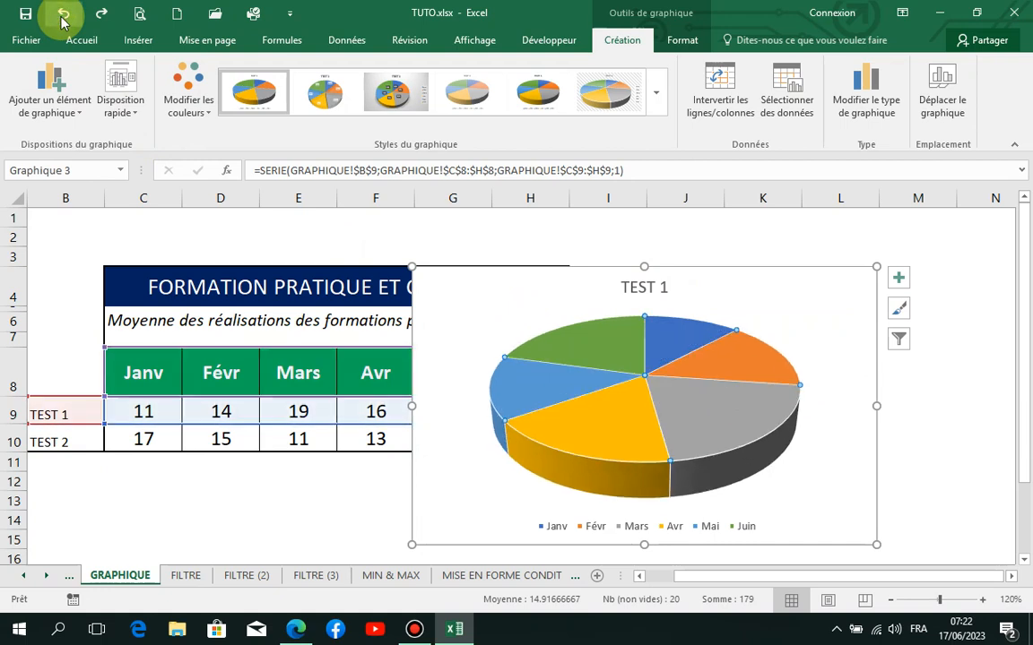
- Apply the second chart style with month labels on the slices, and pull the Févr slice out of the pie
{"action": "left_click", "coordinate": [660, 97]}
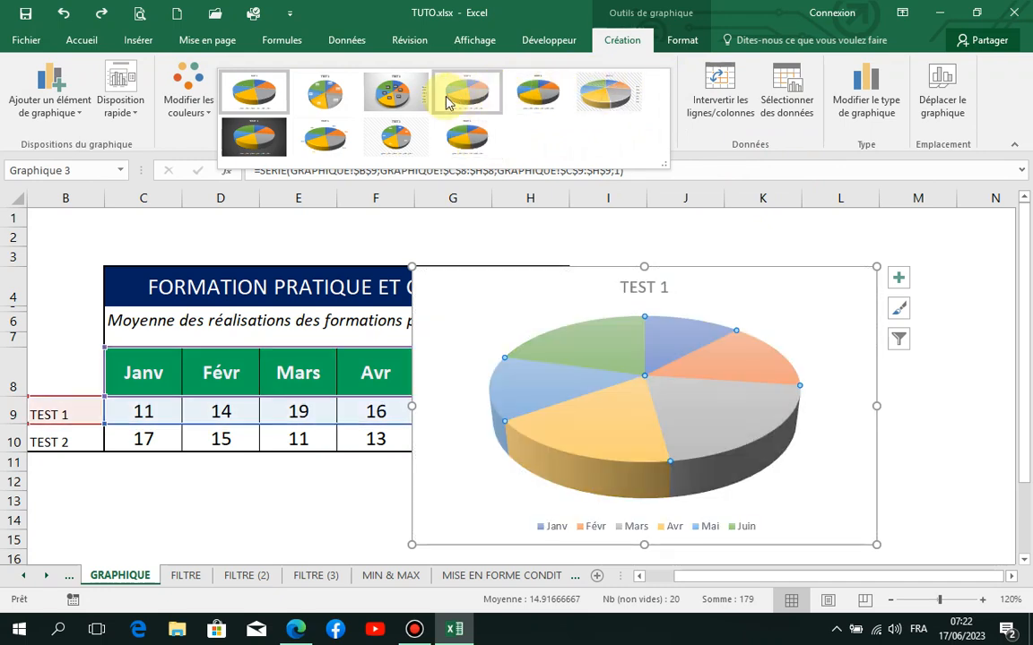
{"action": "left_click", "coordinate": [326, 108]}
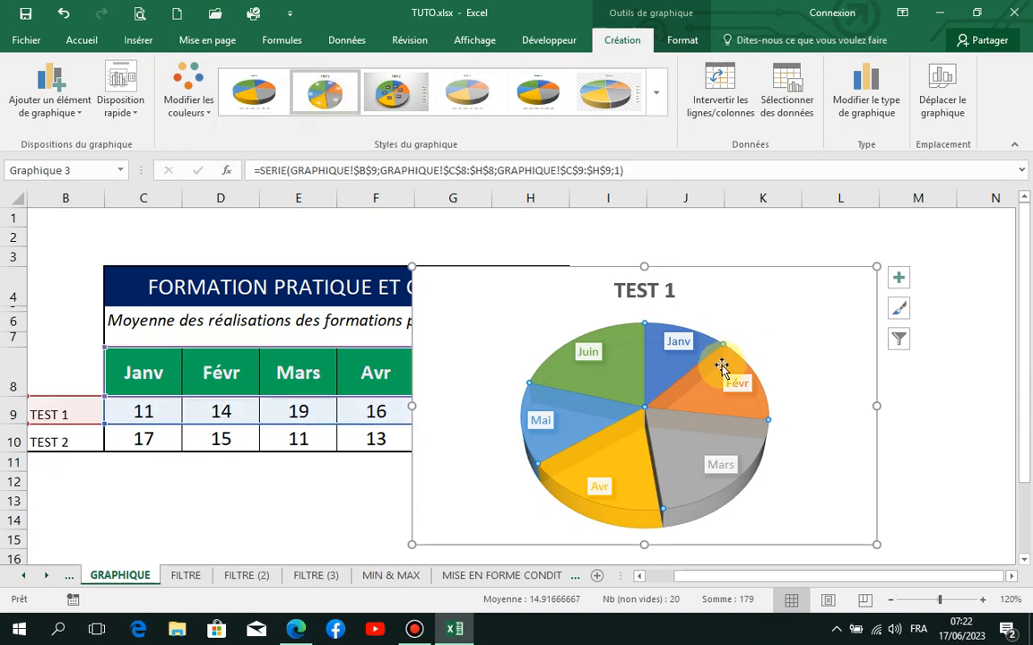
{"action": "left_click_drag", "start_coordinate": [720, 365], "coordinate": [805, 335]}
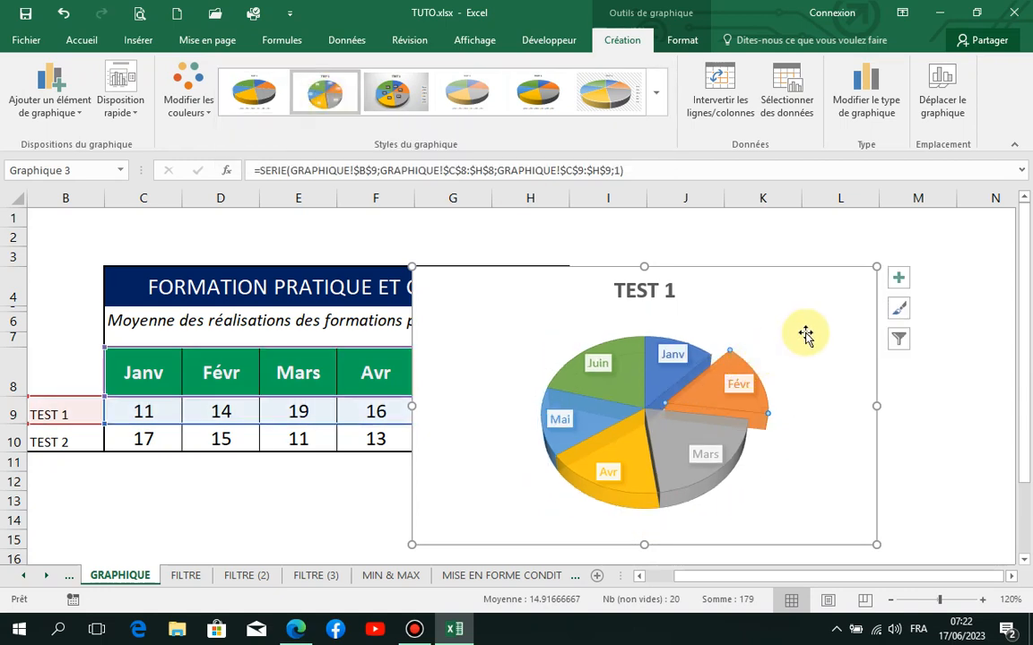
{"action": "left_click", "coordinate": [805, 334]}
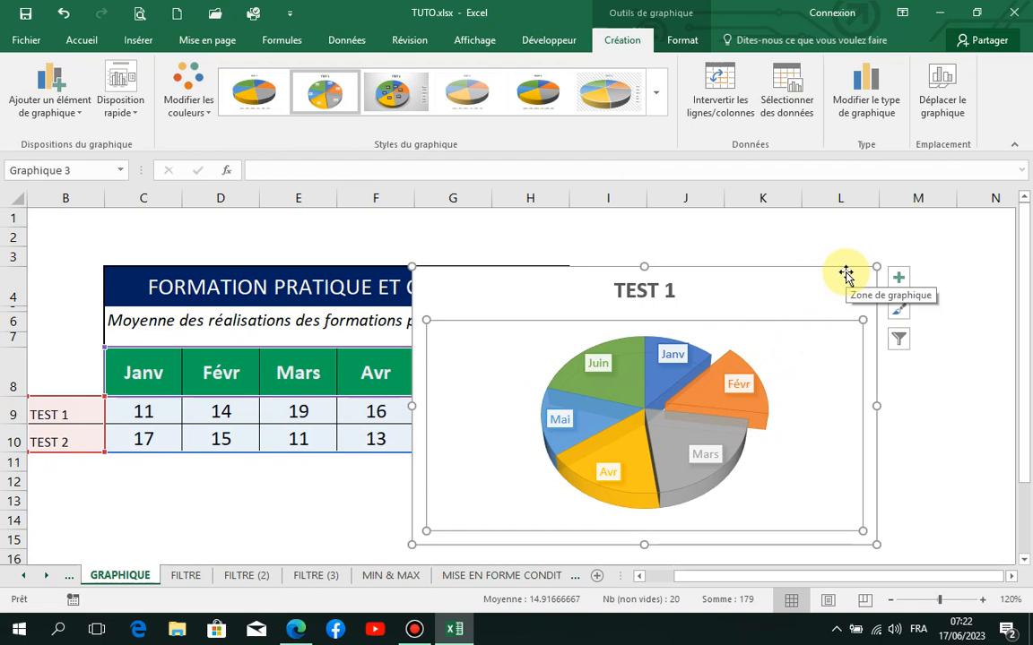
- Change the chart type from 3D pie to pie of pie (Secteurs de secteur)
{"action": "left_click", "coordinate": [874, 90]}
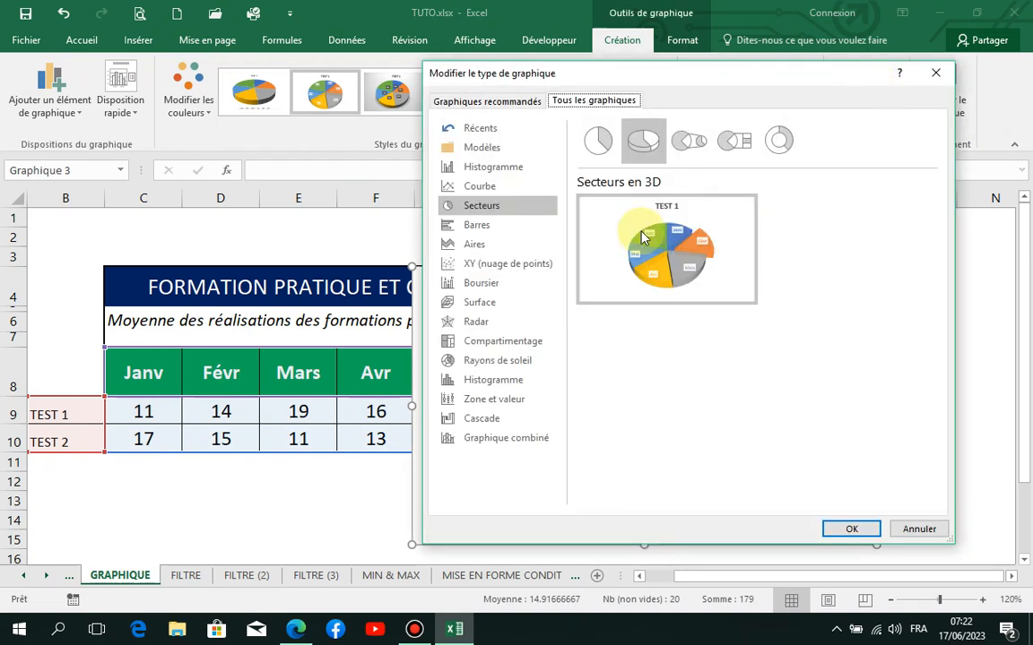
{"action": "left_click", "coordinate": [687, 152]}
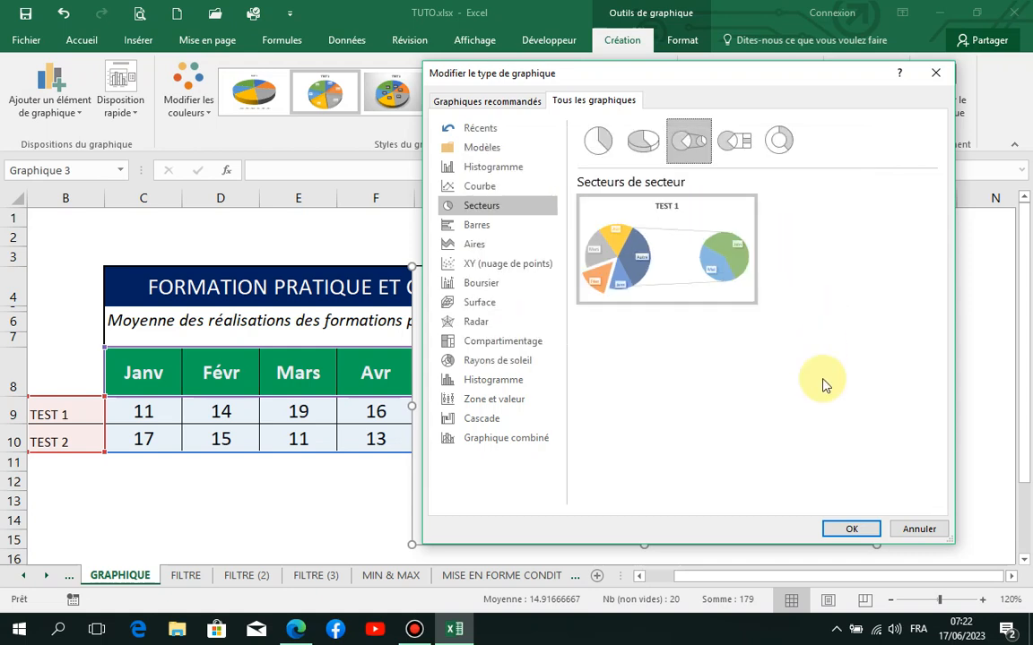
{"action": "left_click", "coordinate": [852, 525]}
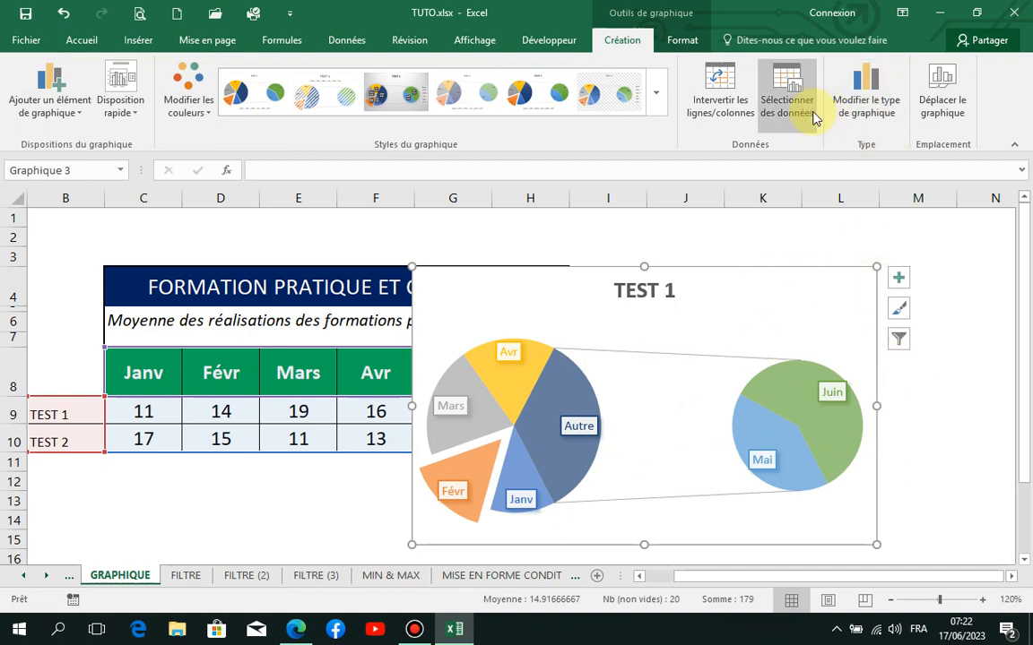
- Preview the area, stock, radar and surface chart types, and change the TEST 1 chart to a sunburst (Rayons de soleil)
{"action": "left_click", "coordinate": [863, 117]}
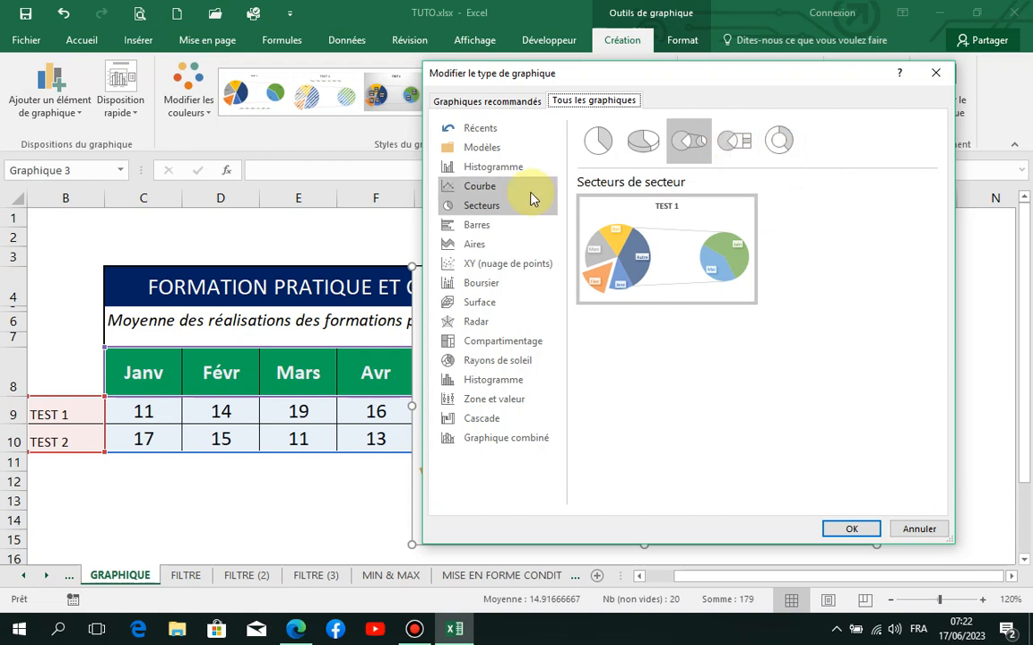
{"action": "left_click", "coordinate": [491, 244]}
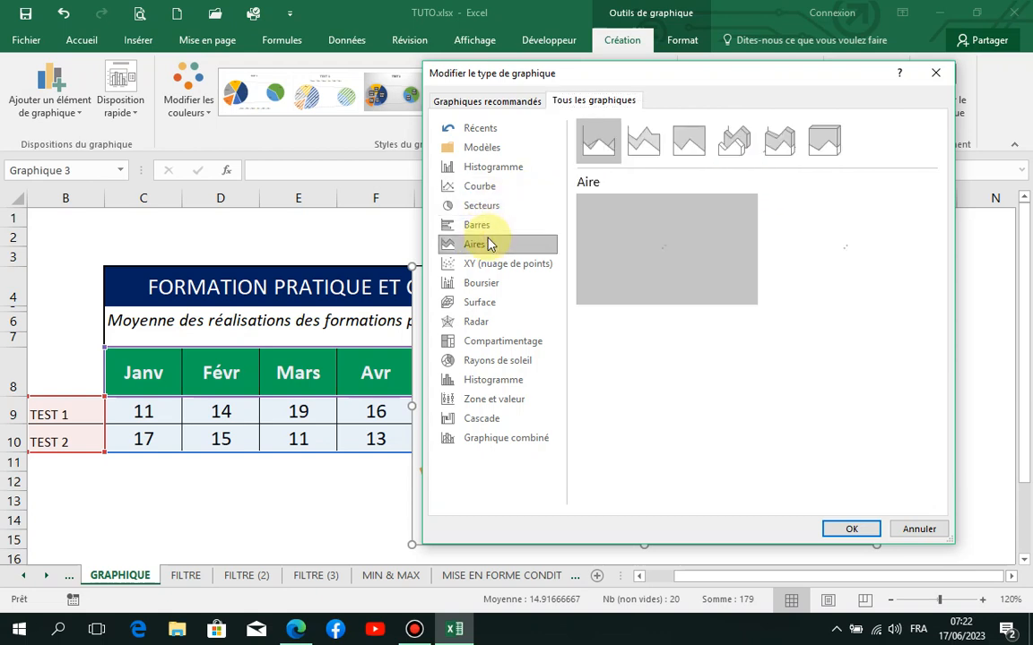
{"action": "mouse_move", "coordinate": [679, 237]}
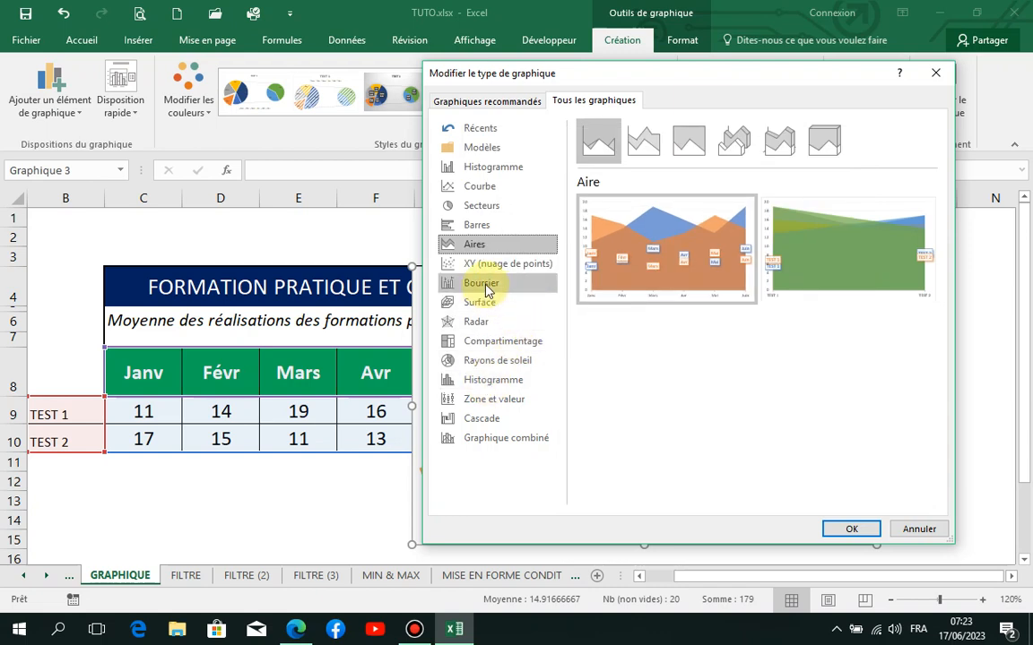
{"action": "left_click", "coordinate": [486, 285]}
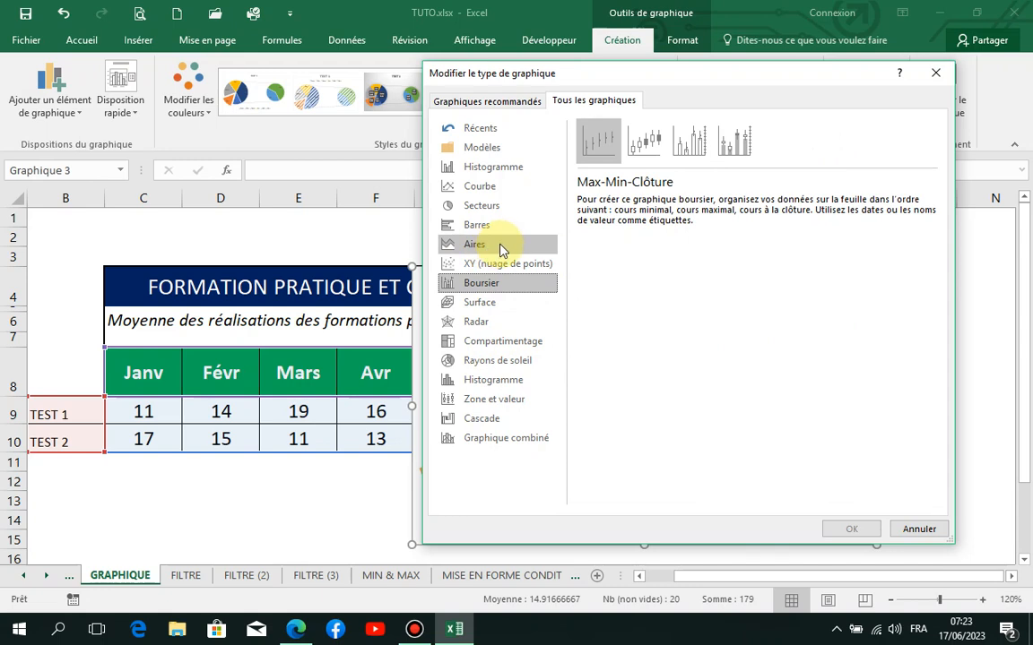
{"action": "left_click", "coordinate": [492, 328]}
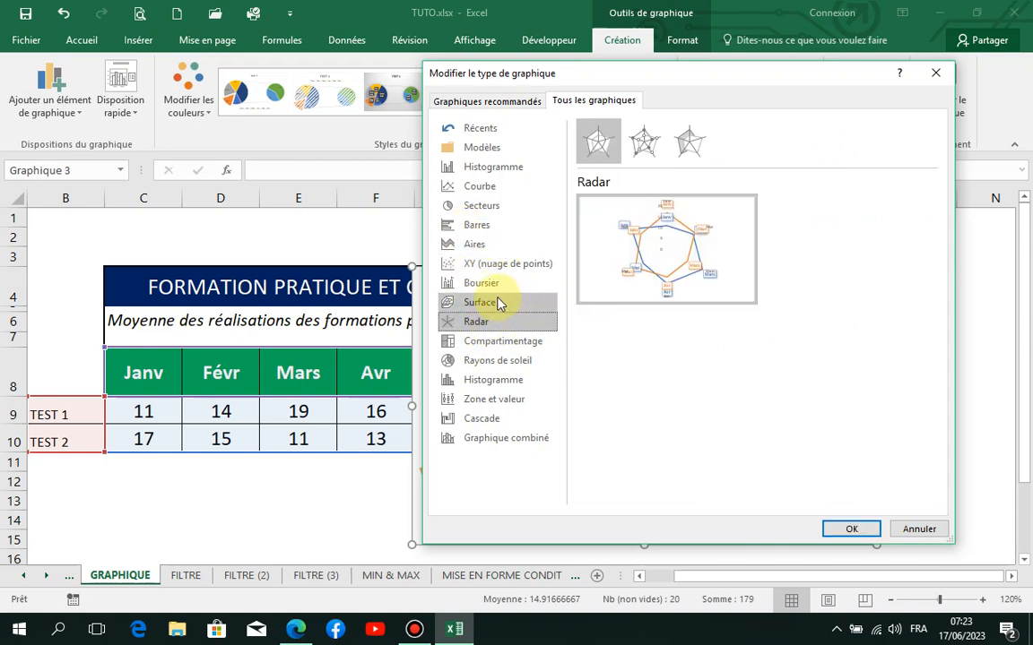
{"action": "left_click", "coordinate": [498, 303]}
{"action": "left_click", "coordinate": [498, 361]}
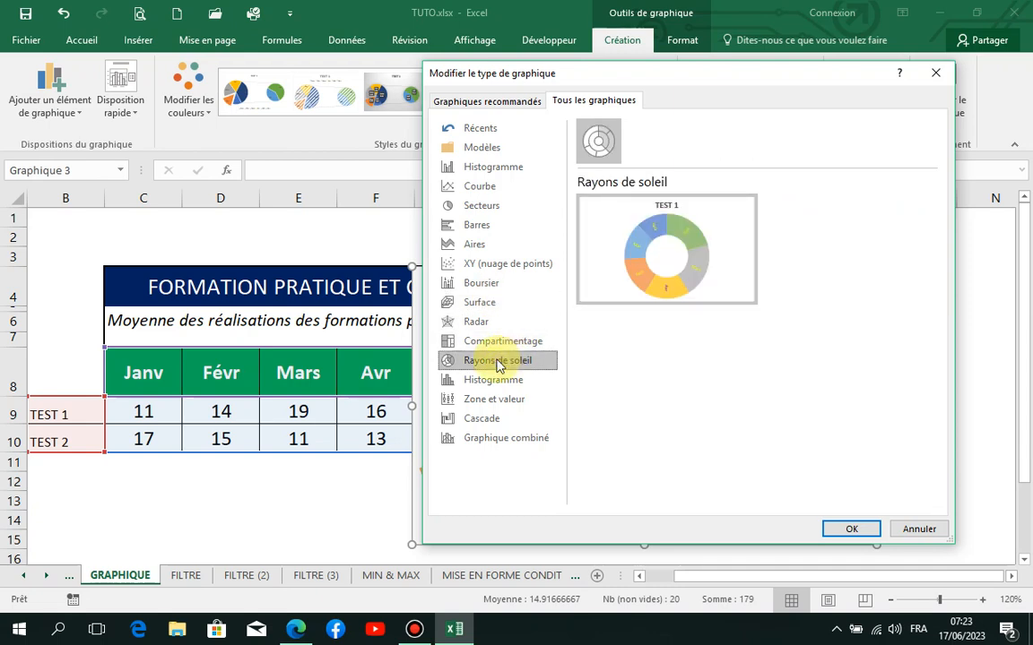
{"action": "mouse_move", "coordinate": [749, 290]}
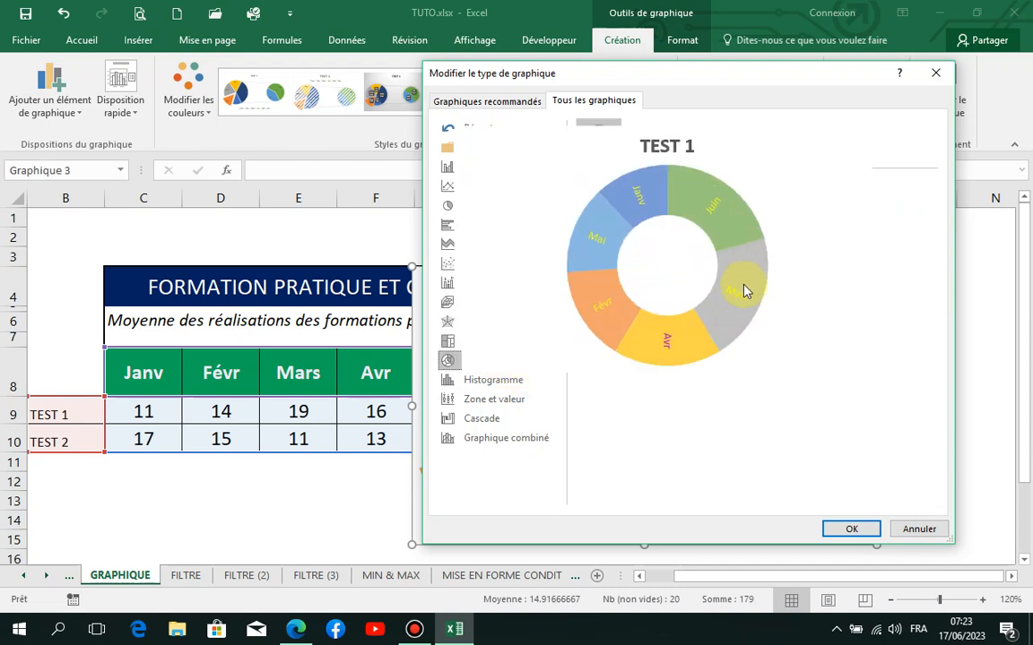
{"action": "left_click", "coordinate": [852, 529]}
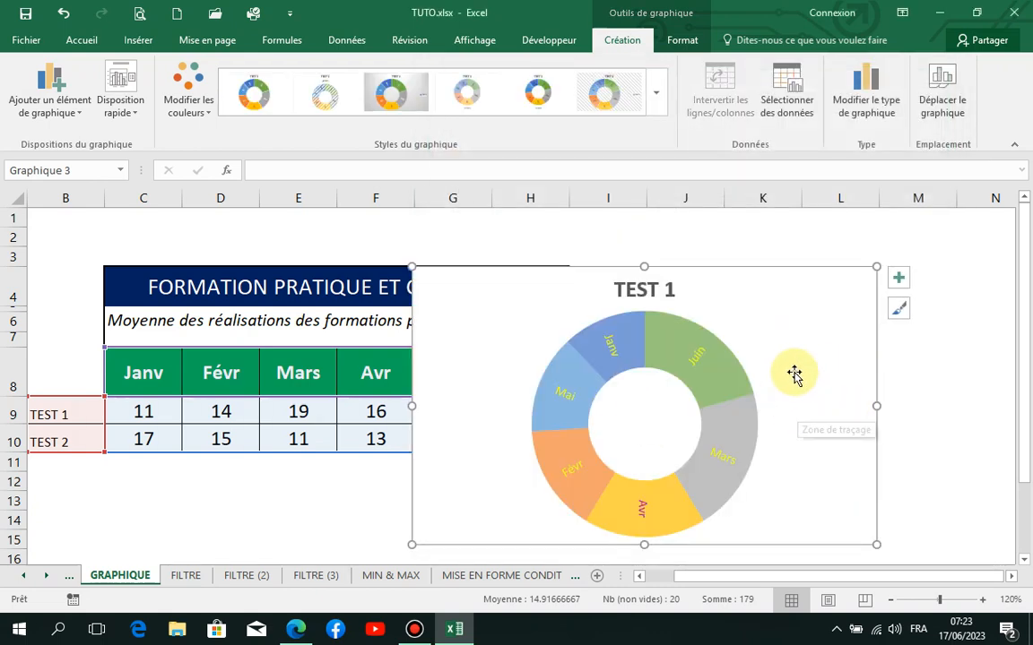
- Examine the chart elements available for the sunburst chart, including its data label options
{"action": "left_click", "coordinate": [813, 356]}
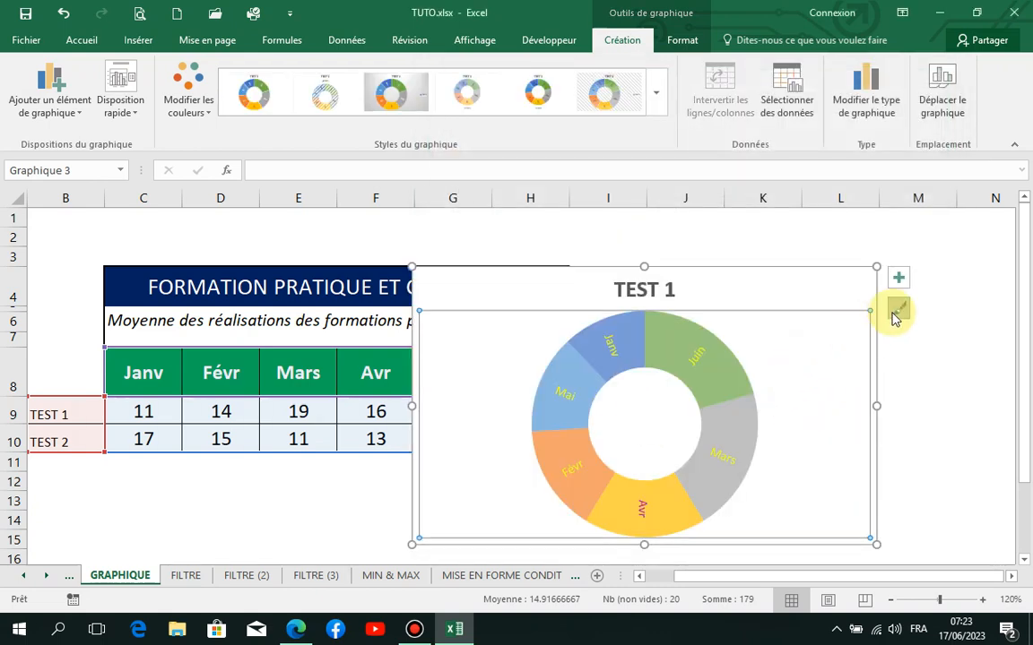
{"action": "left_click", "coordinate": [832, 301]}
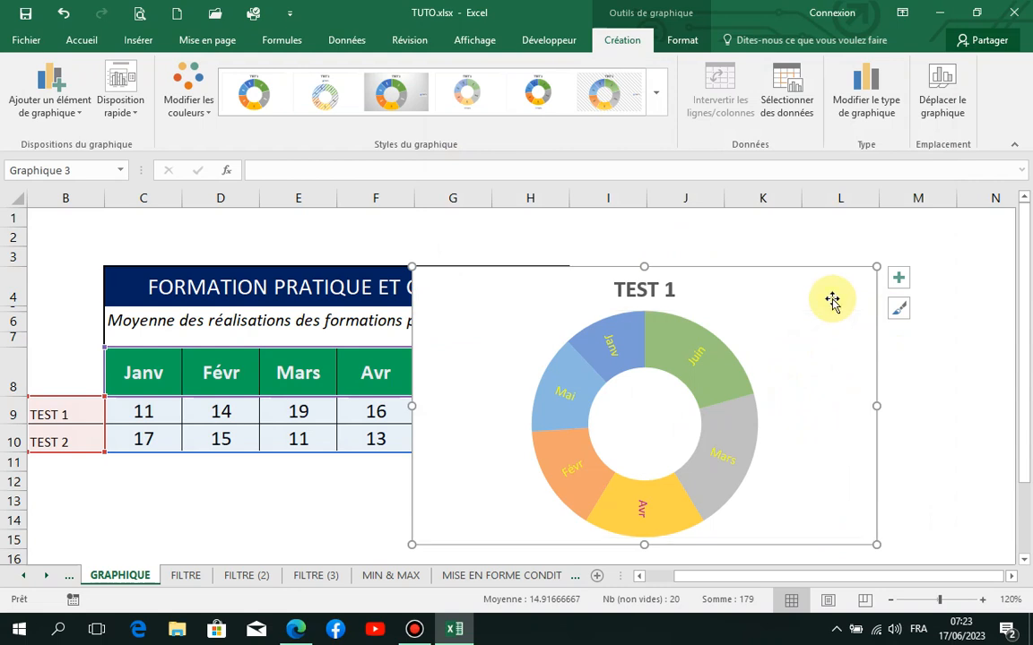
{"action": "left_click", "coordinate": [897, 278]}
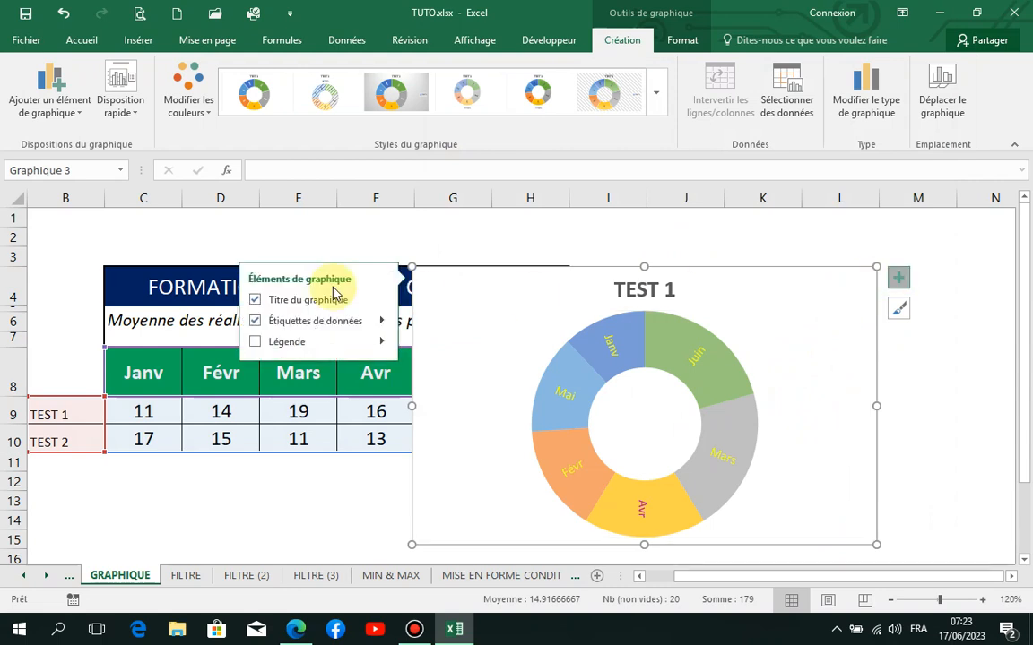
{"action": "left_click", "coordinate": [383, 328]}
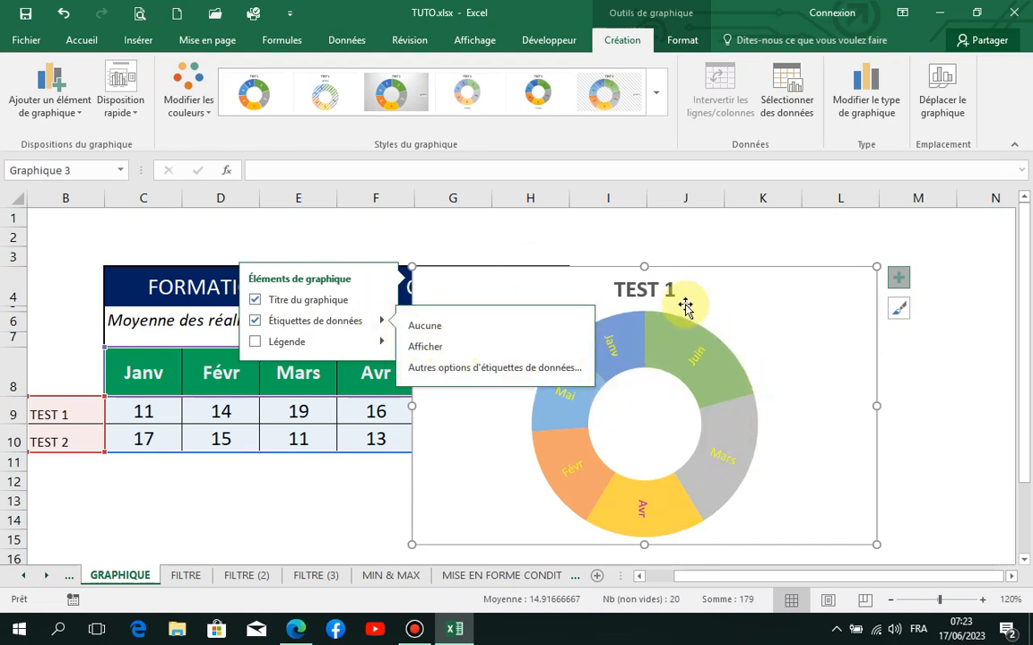
{"action": "left_click", "coordinate": [804, 347]}
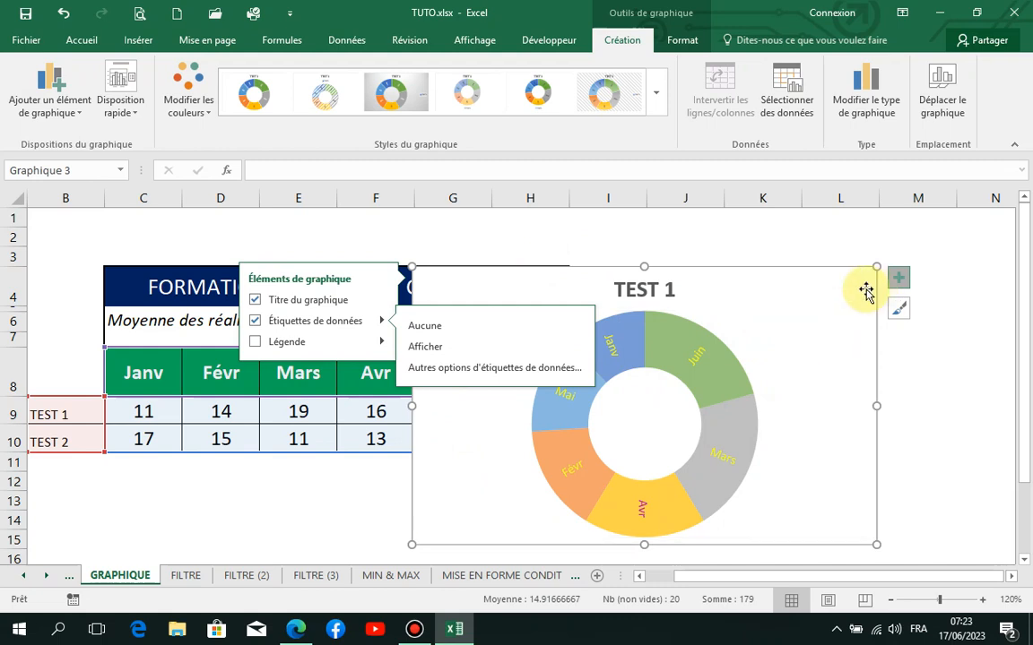
{"action": "left_click", "coordinate": [786, 254]}
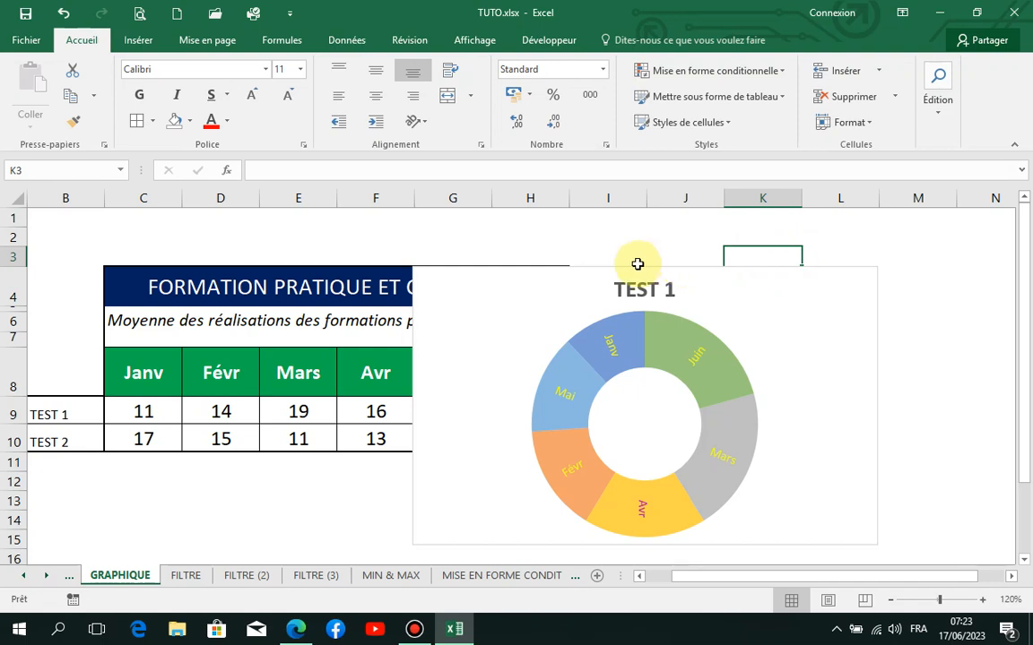
- Move the TEST 1 sunburst chart up and to the right so its upper edge lies in row 2
{"action": "left_click", "coordinate": [862, 362]}
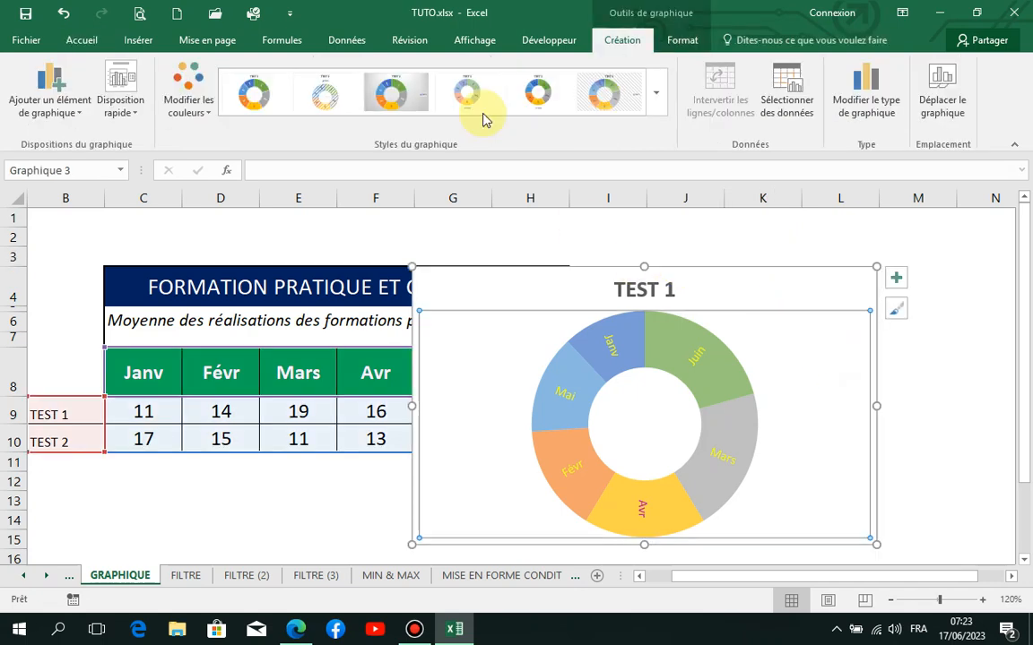
{"action": "left_click", "coordinate": [692, 43]}
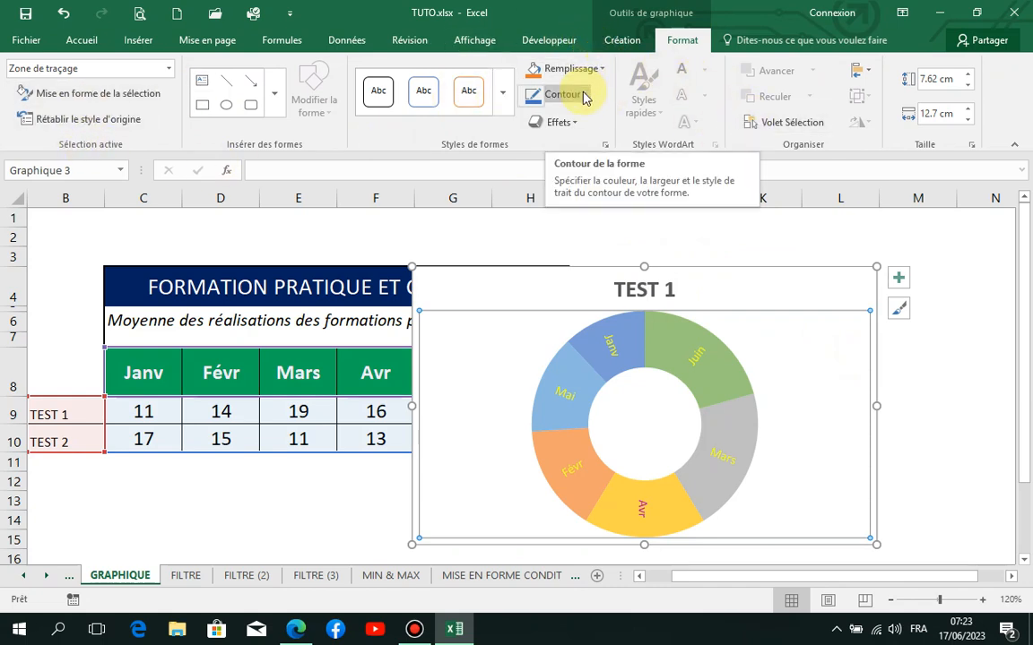
{"action": "left_click", "coordinate": [810, 295]}
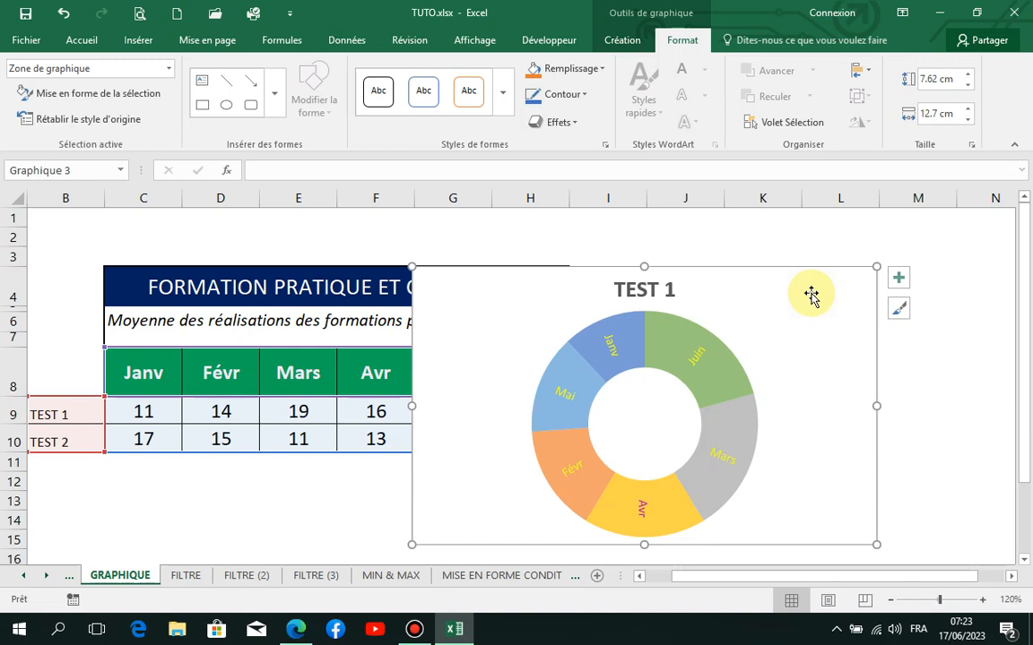
{"action": "left_click_drag", "start_coordinate": [810, 292], "coordinate": [866, 249]}
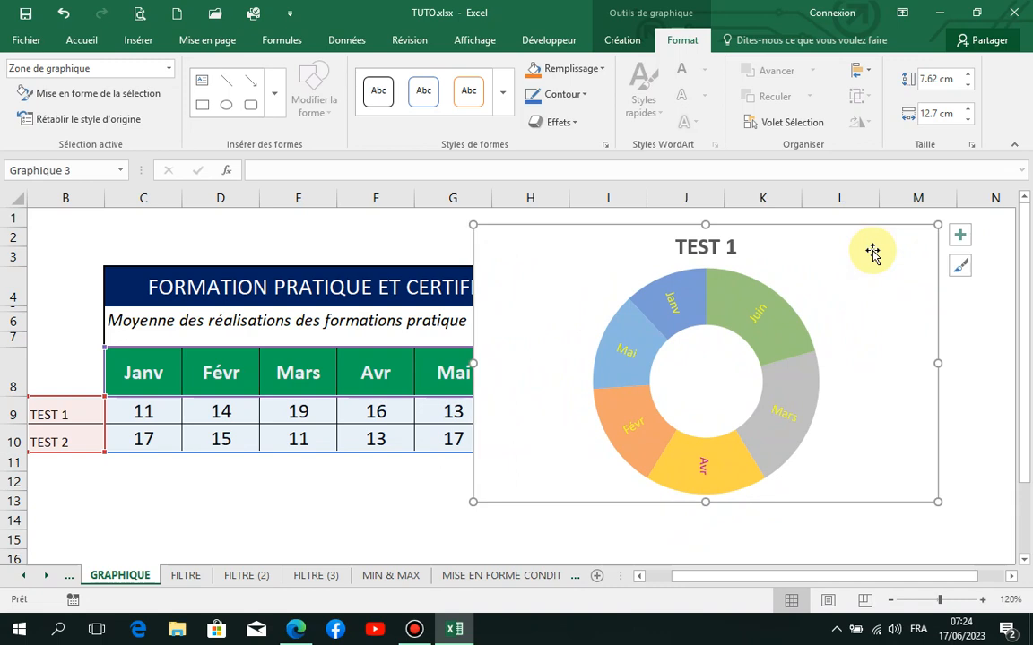
{"action": "left_click", "coordinate": [804, 381]}
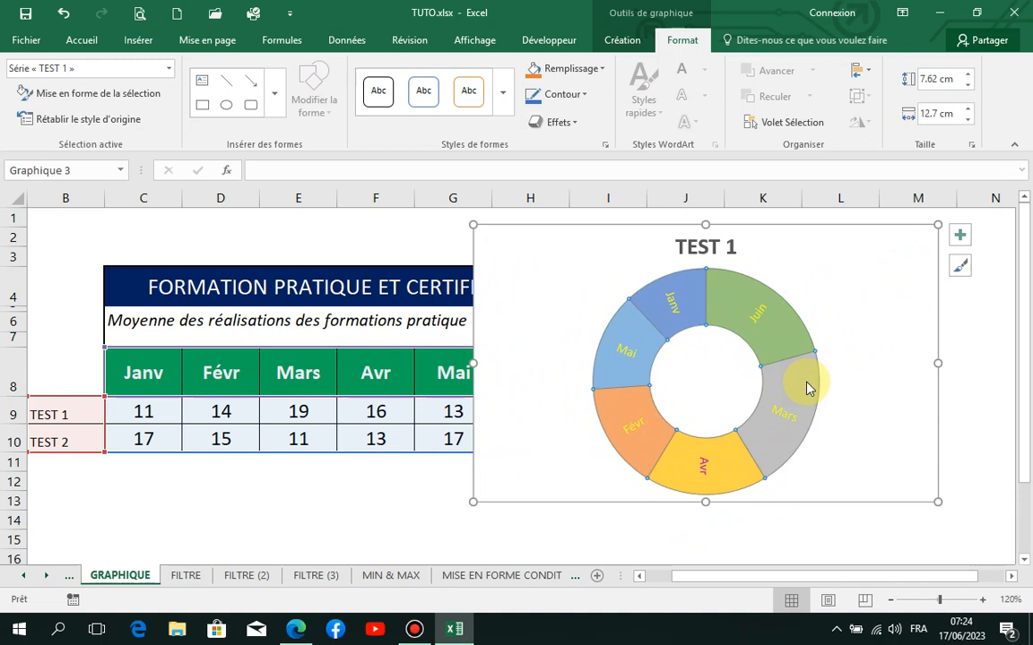
{"action": "left_click", "coordinate": [807, 386]}
{"action": "left_click", "coordinate": [807, 395]}
{"action": "double_click", "coordinate": [805, 403]}
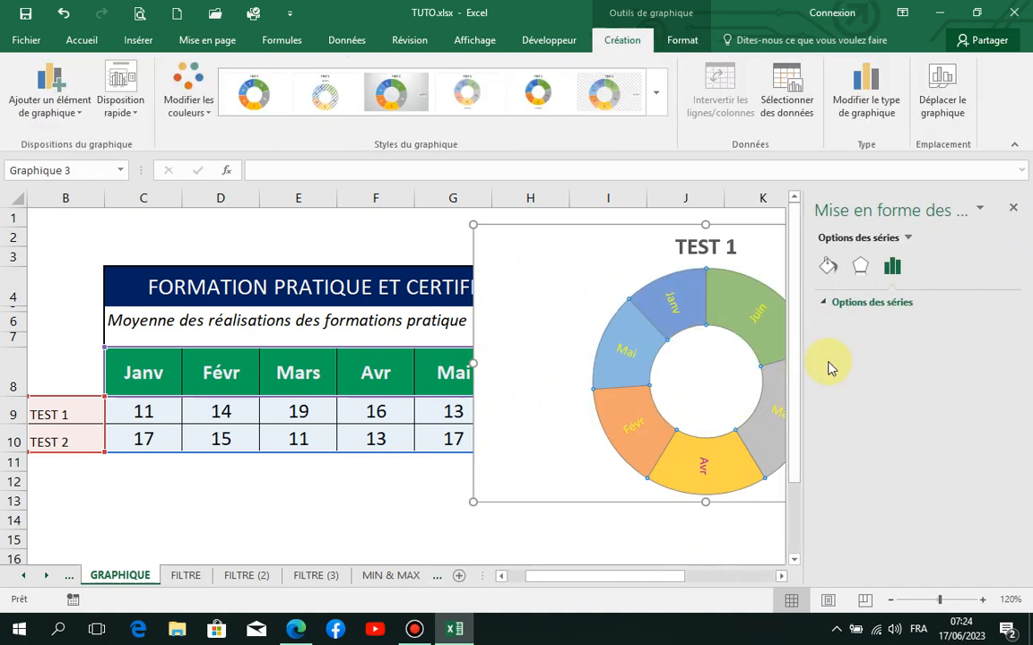
{"action": "left_click", "coordinate": [682, 41]}
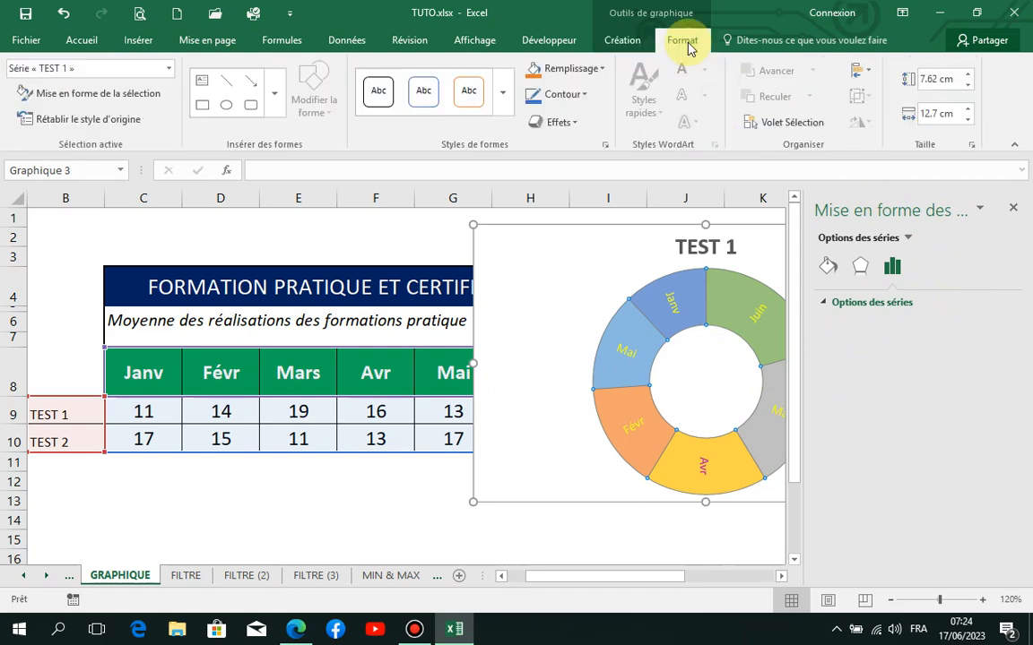
{"action": "left_click", "coordinate": [602, 69]}
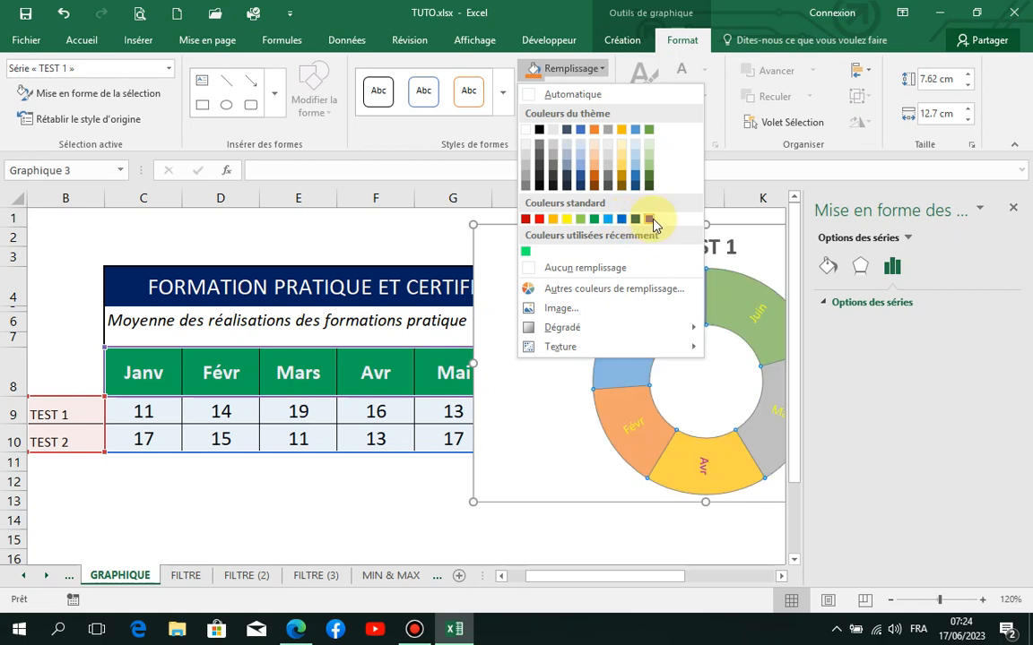
{"action": "left_click", "coordinate": [743, 540]}
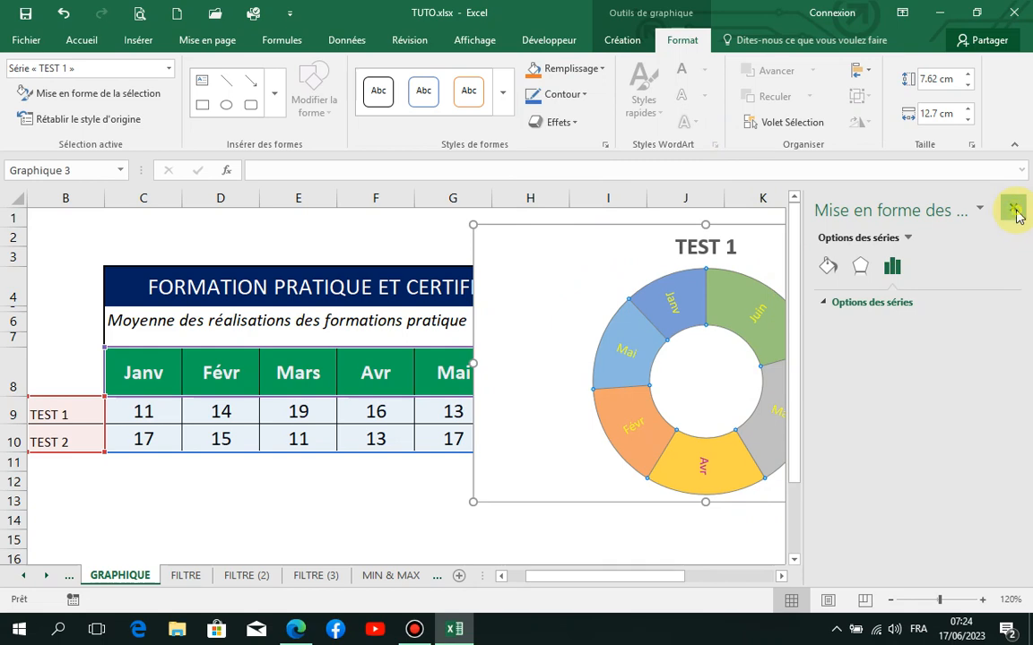
{"action": "left_click", "coordinate": [1013, 209]}
{"action": "left_click", "coordinate": [854, 256]}
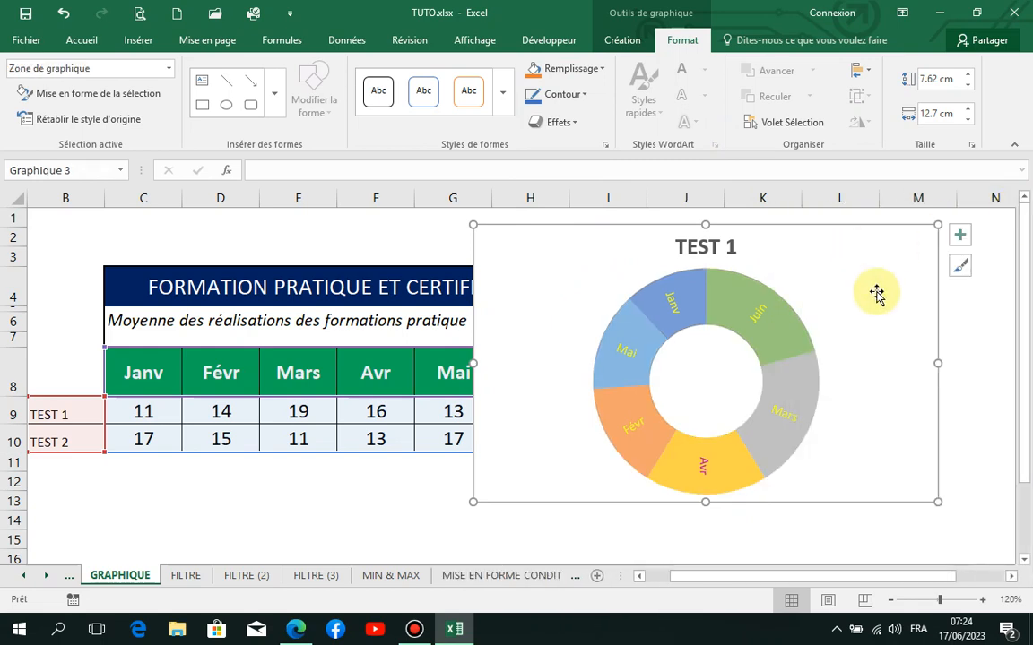
- Fill only the Mars slice of the sunburst chart with standard red, and deselect the chart
{"action": "left_click", "coordinate": [800, 392]}
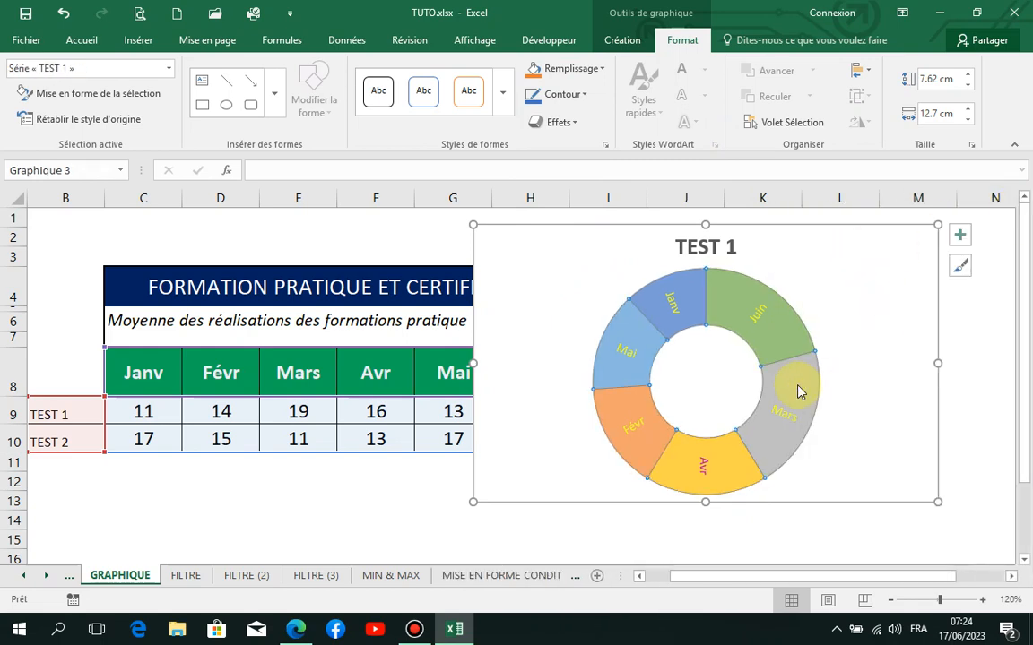
{"action": "left_click", "coordinate": [799, 392]}
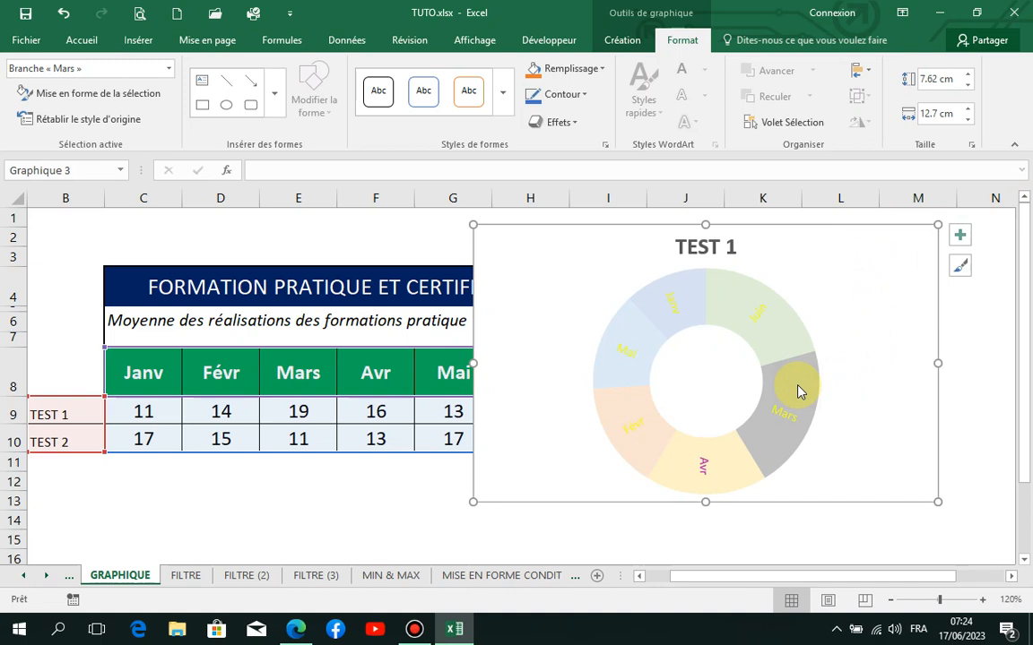
{"action": "left_click", "coordinate": [599, 70]}
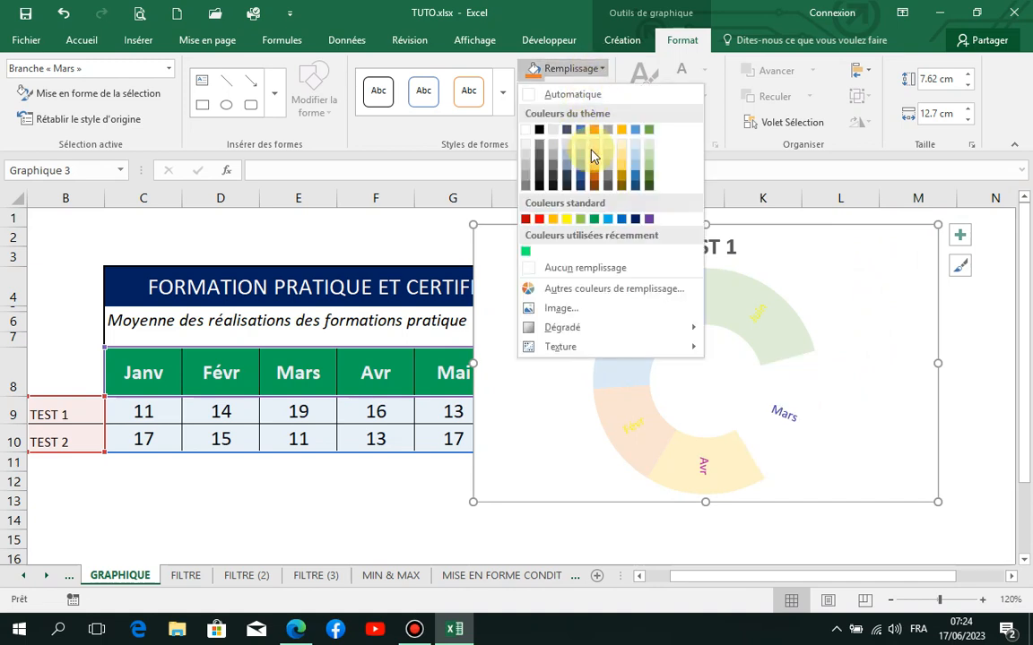
{"action": "left_click", "coordinate": [543, 221]}
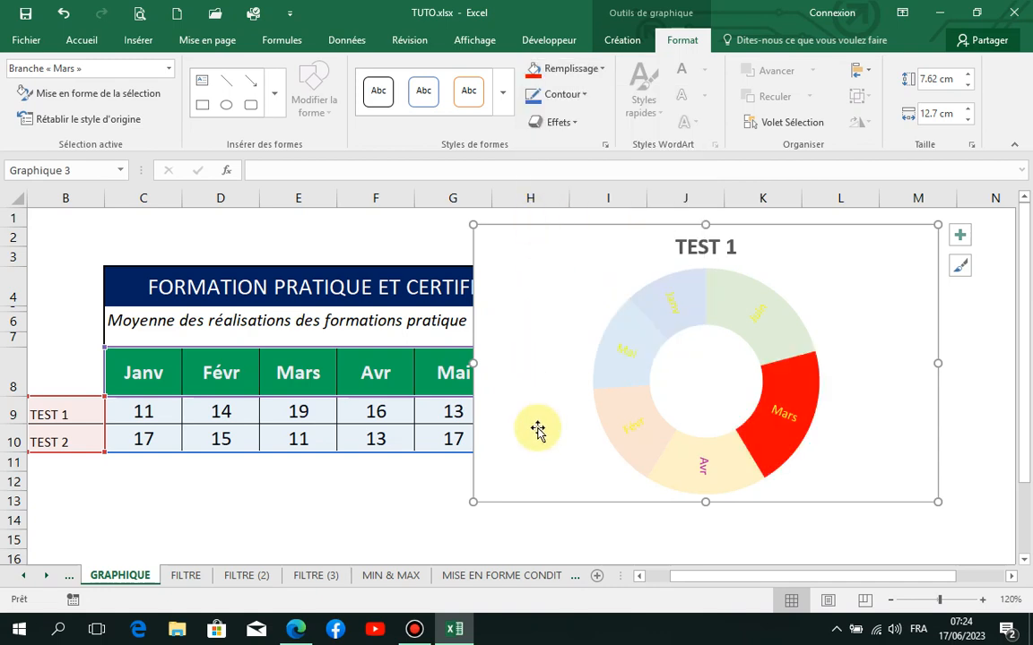
{"action": "left_click", "coordinate": [600, 507]}
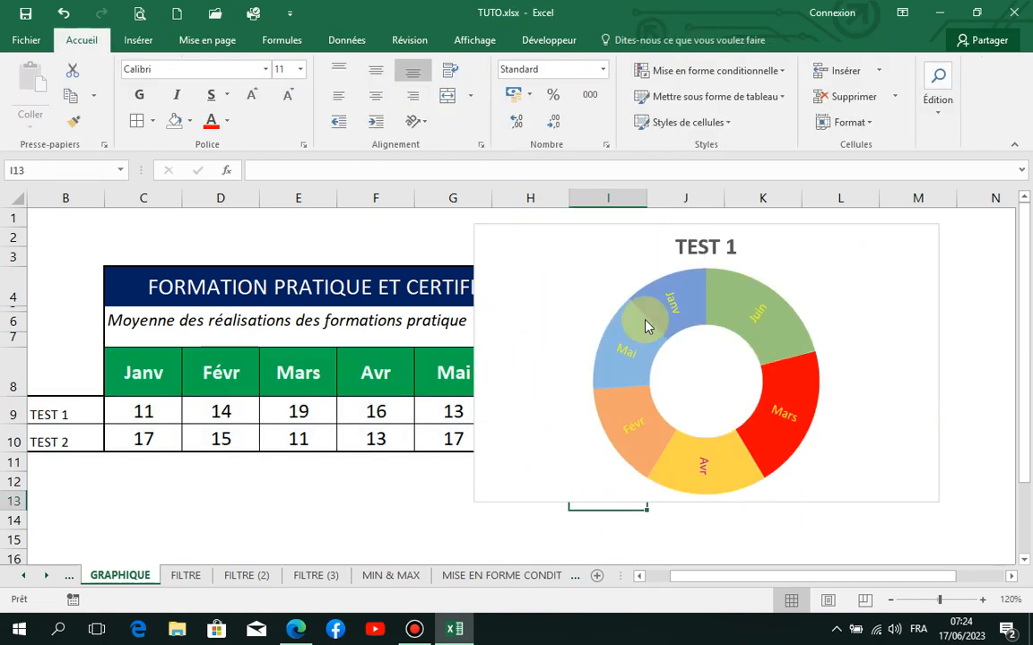